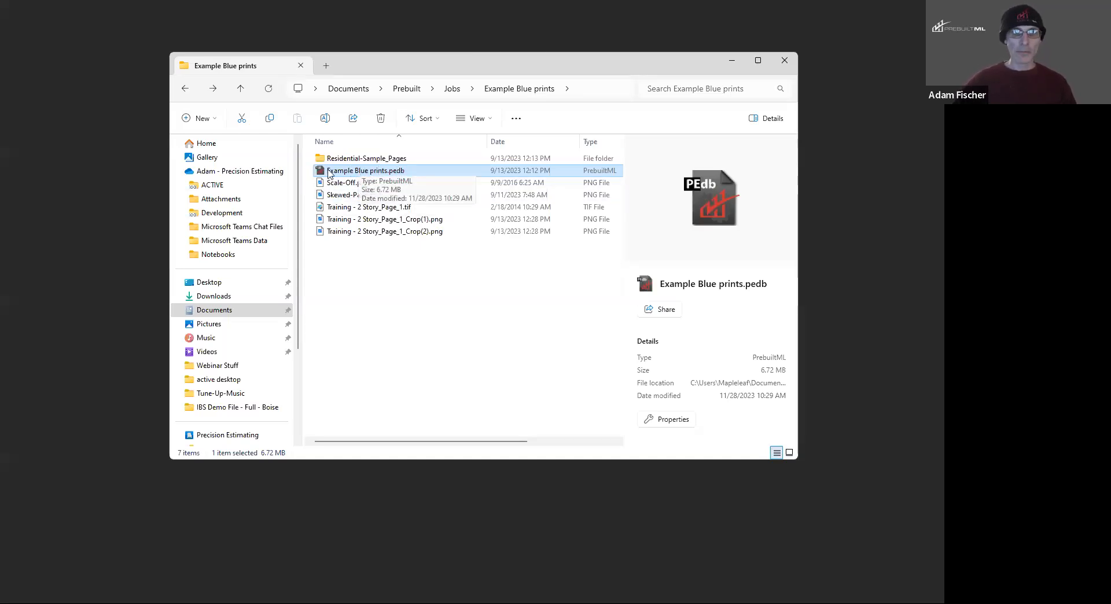
- Duplicate Example Blue prints.pedb in the same folder and rename the copy Example Blue prints - Revision.pedb
{"action": "left_click_drag", "start_coordinate": [371, 172], "coordinate": [363, 288]}
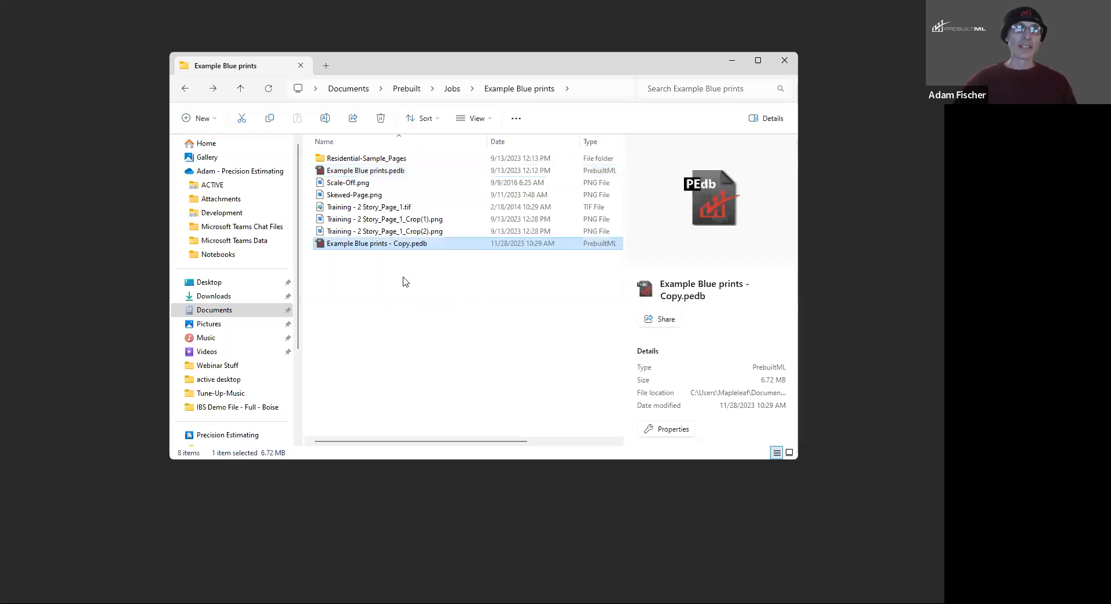
{"action": "right_click", "coordinate": [404, 247]}
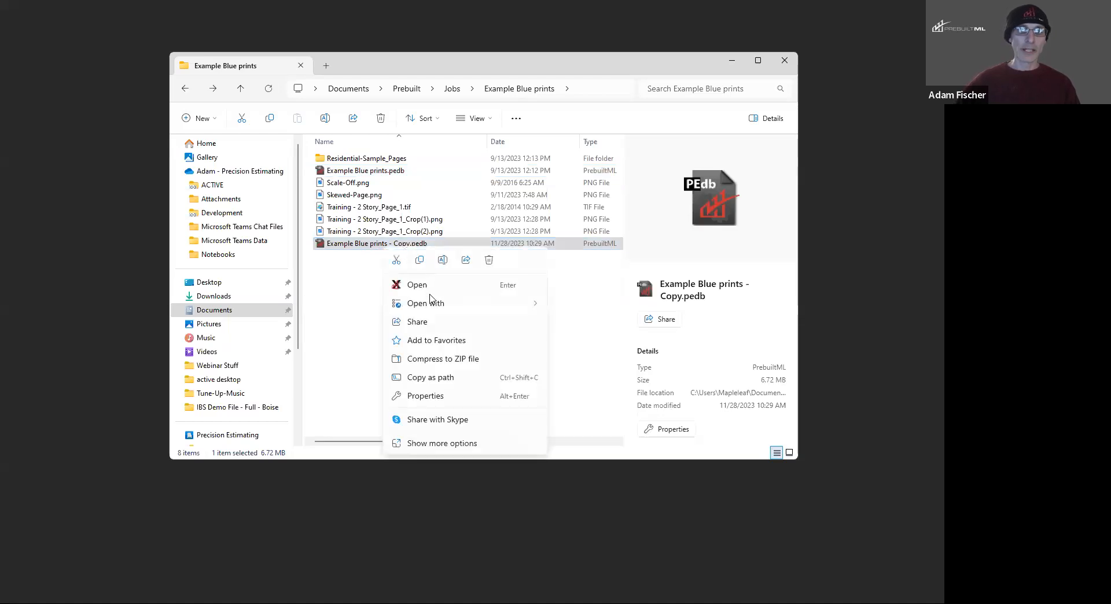
{"action": "left_click", "coordinate": [376, 248]}
{"action": "left_click", "coordinate": [414, 246]}
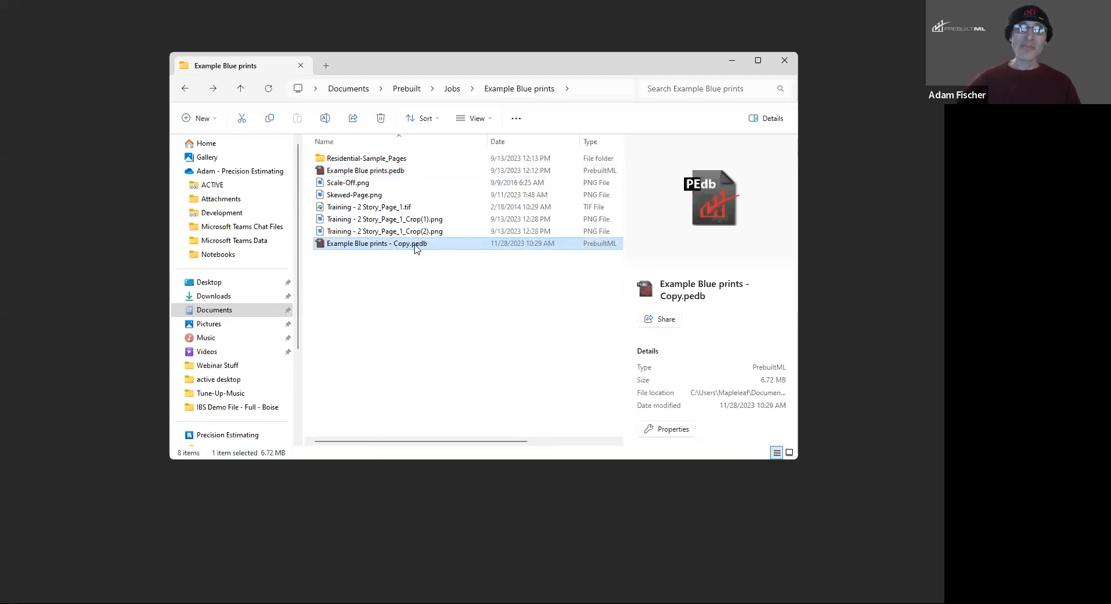
{"action": "left_click", "coordinate": [410, 246]}
{"action": "key", "text": "BackSpace"}
{"action": "key", "text": "BackSpace"}
{"action": "key", "text": "BackSpace"}
{"action": "key", "text": "BackSpace"}
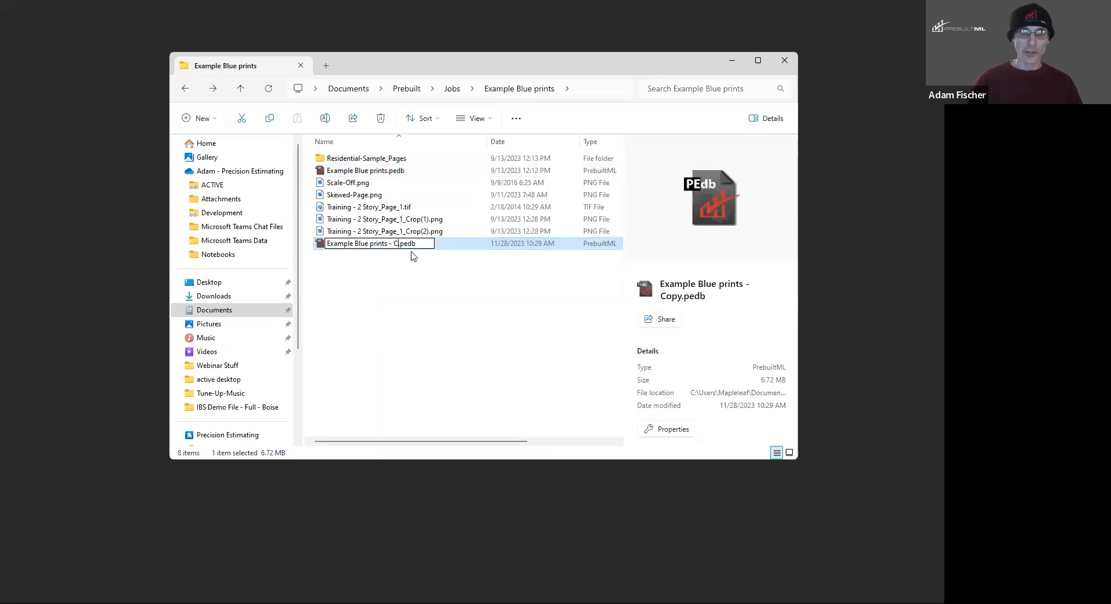
{"action": "type", "text": "Re"}
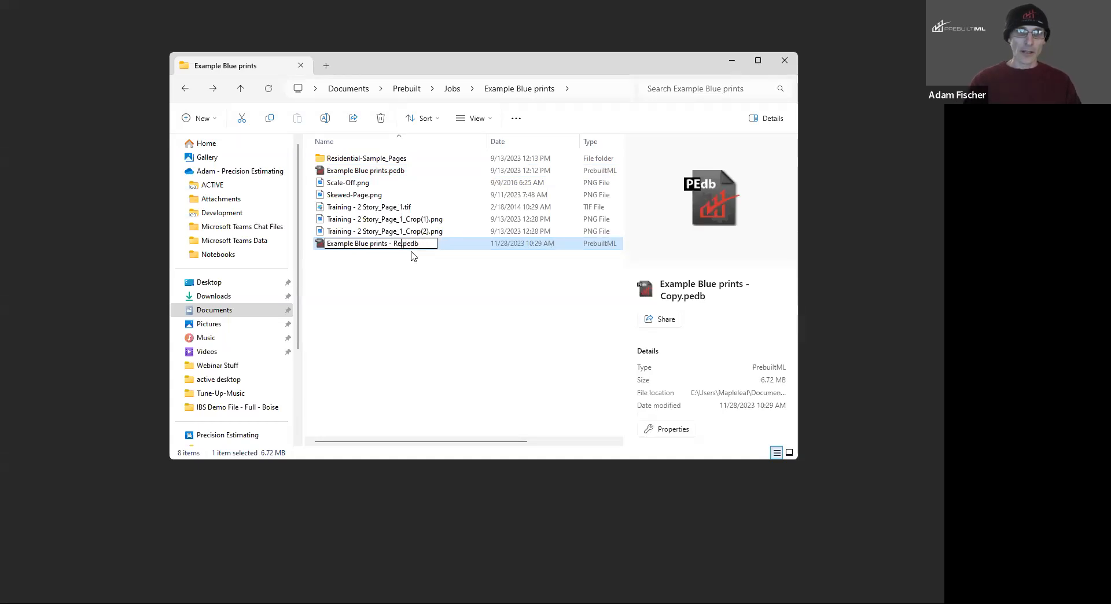
{"action": "type", "text": "visio"}
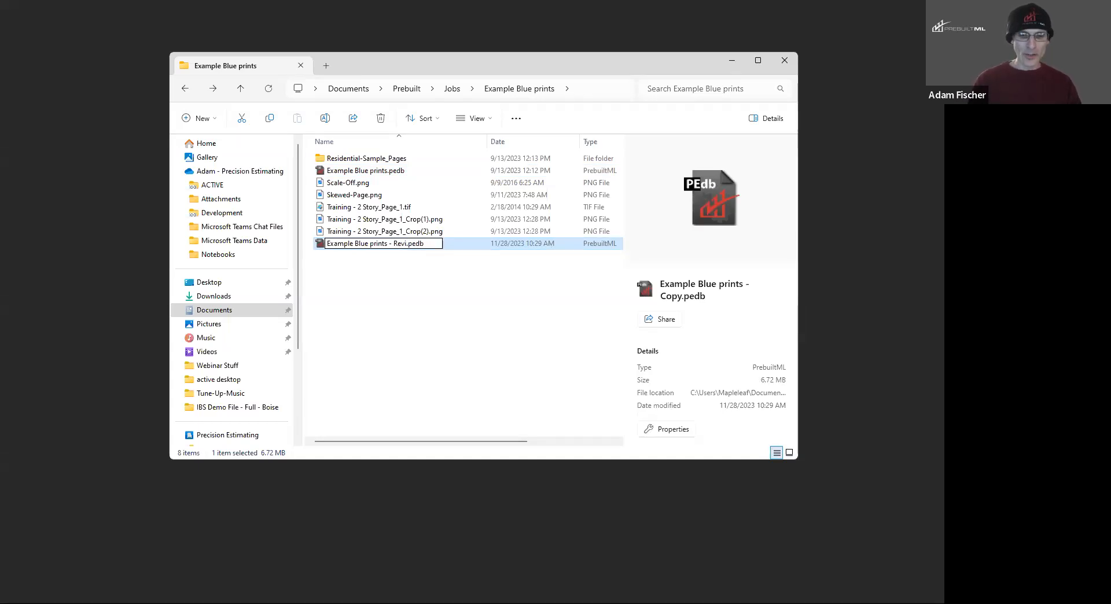
{"action": "type", "text": "n"}
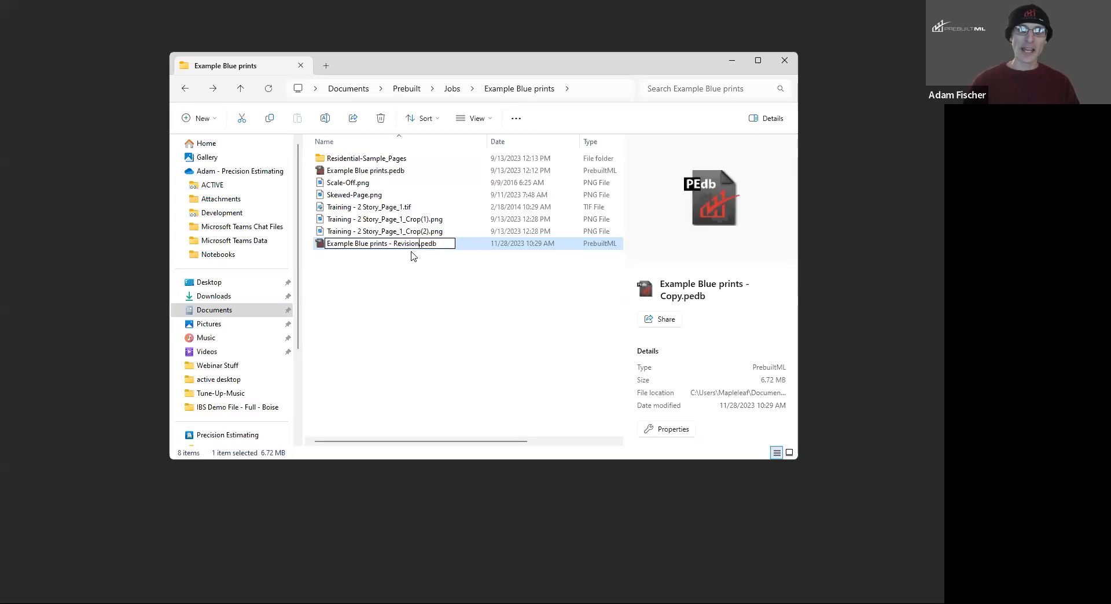
{"action": "left_click", "coordinate": [394, 280]}
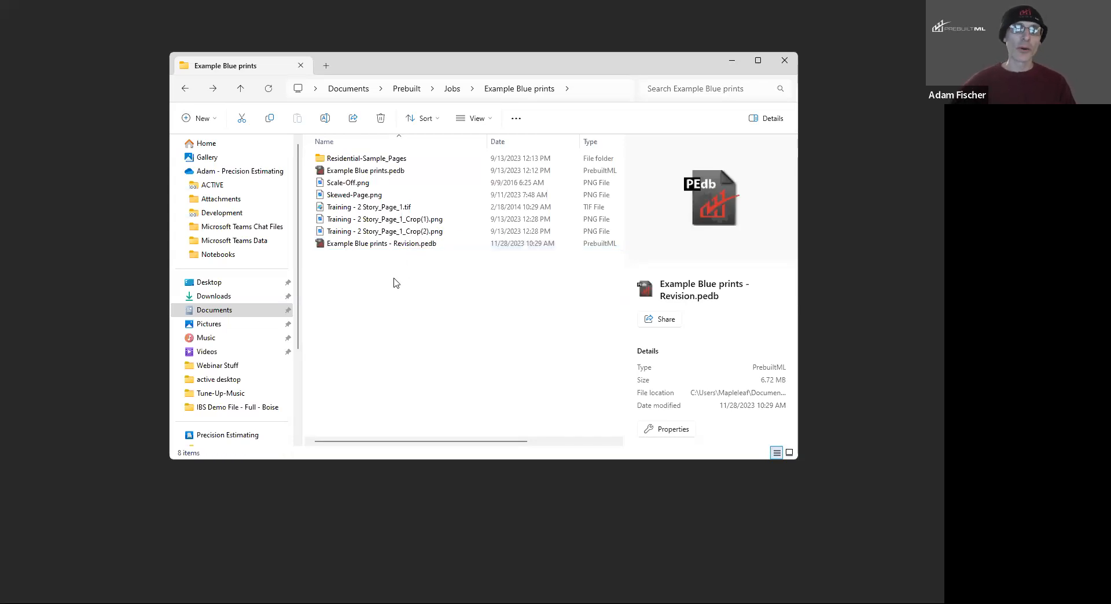
- Minimise the job folder window and switch to the New Home project in PrebuiltML
{"action": "left_click", "coordinate": [364, 172]}
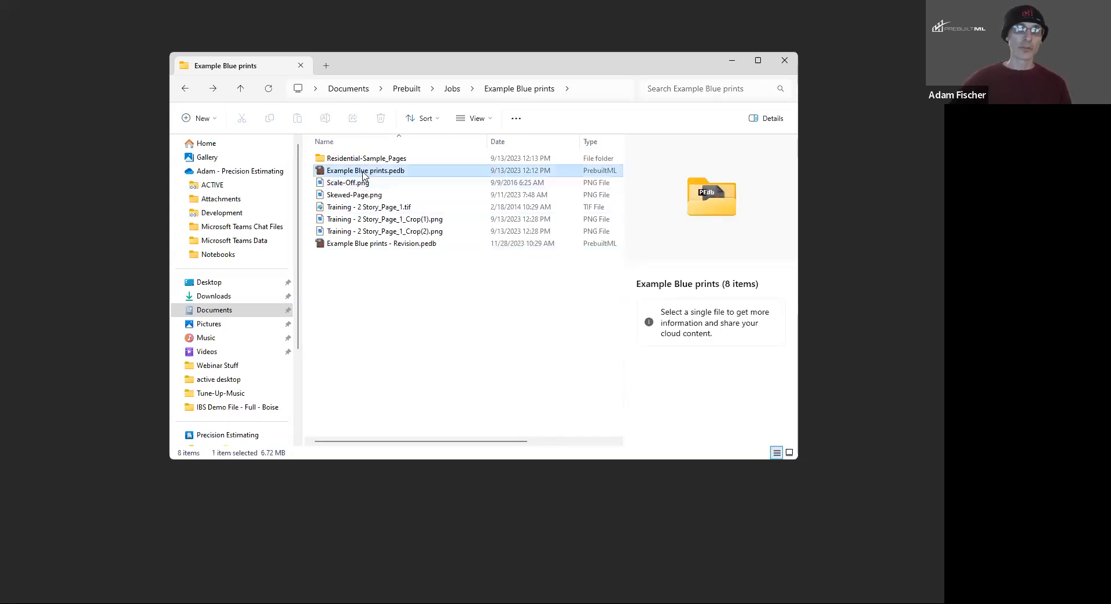
{"action": "left_click", "coordinate": [379, 245]}
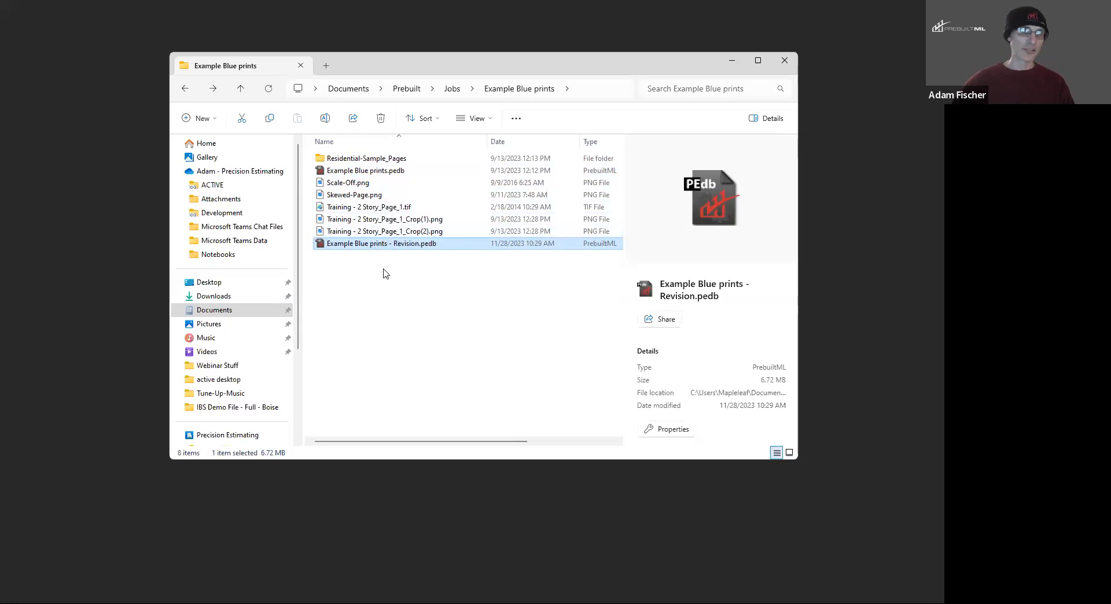
{"action": "left_click", "coordinate": [733, 61]}
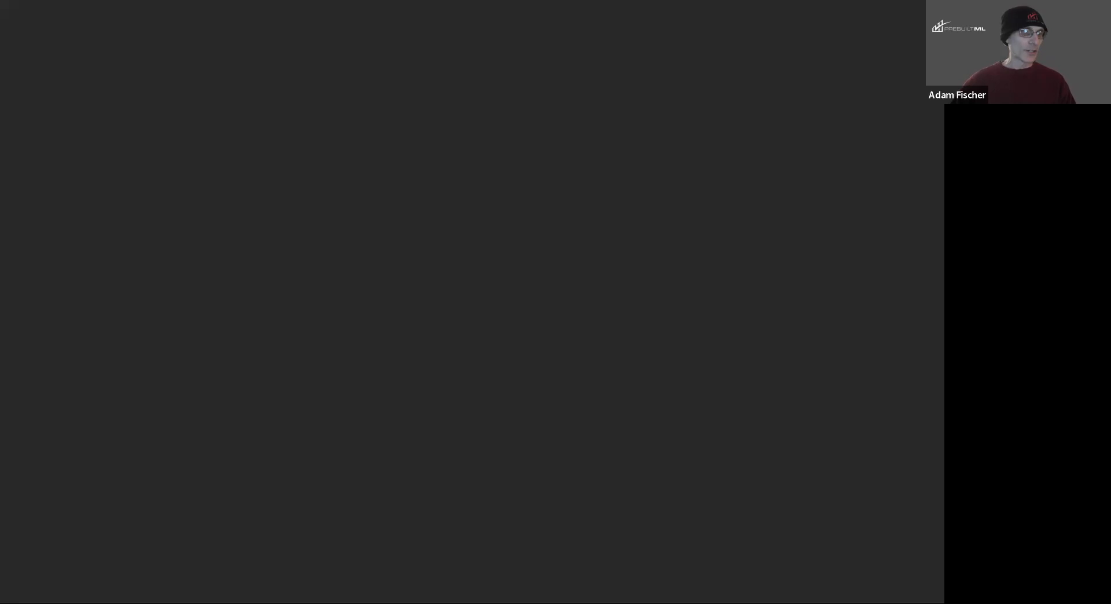
{"action": "left_click", "coordinate": [17, 565]}
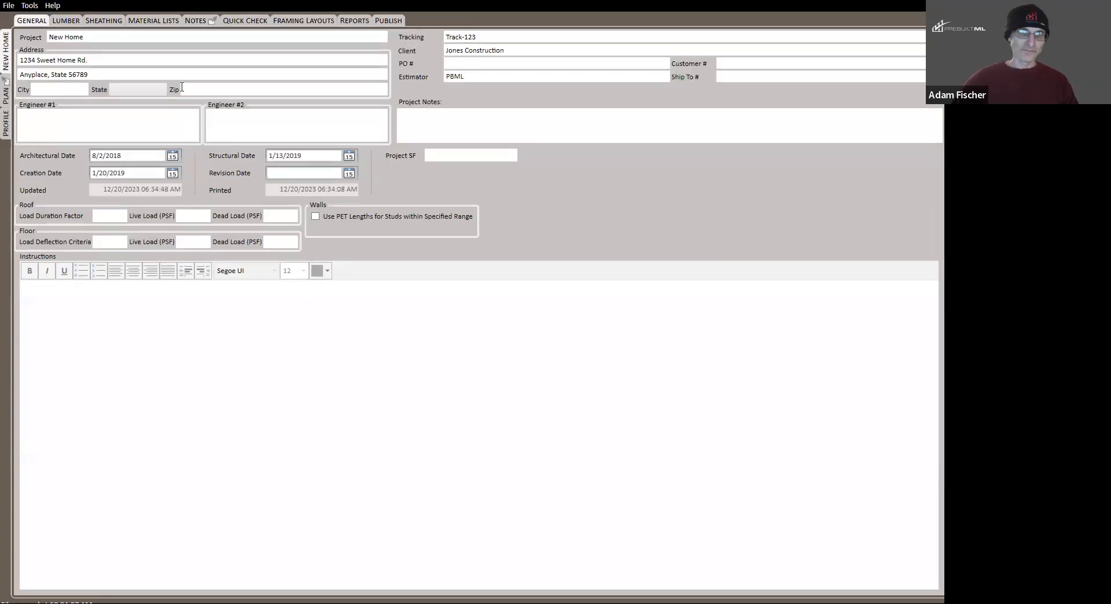
- Copy the House material list as "House - Original List from Feb 2022" with Retain Inputs enabled, and return to the House list
{"action": "left_click", "coordinate": [164, 23]}
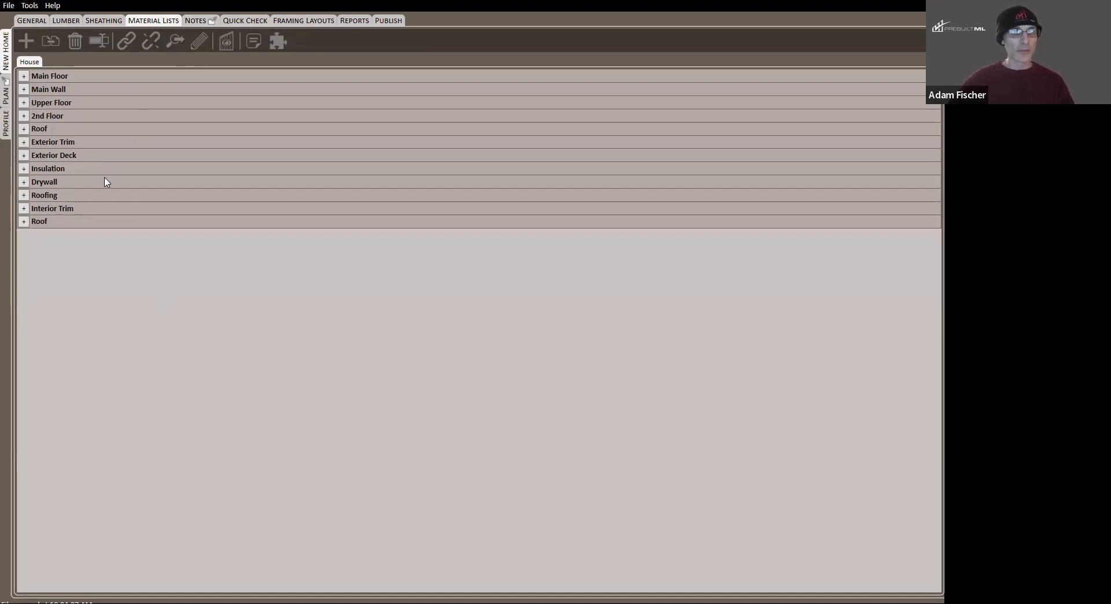
{"action": "right_click", "coordinate": [28, 66]}
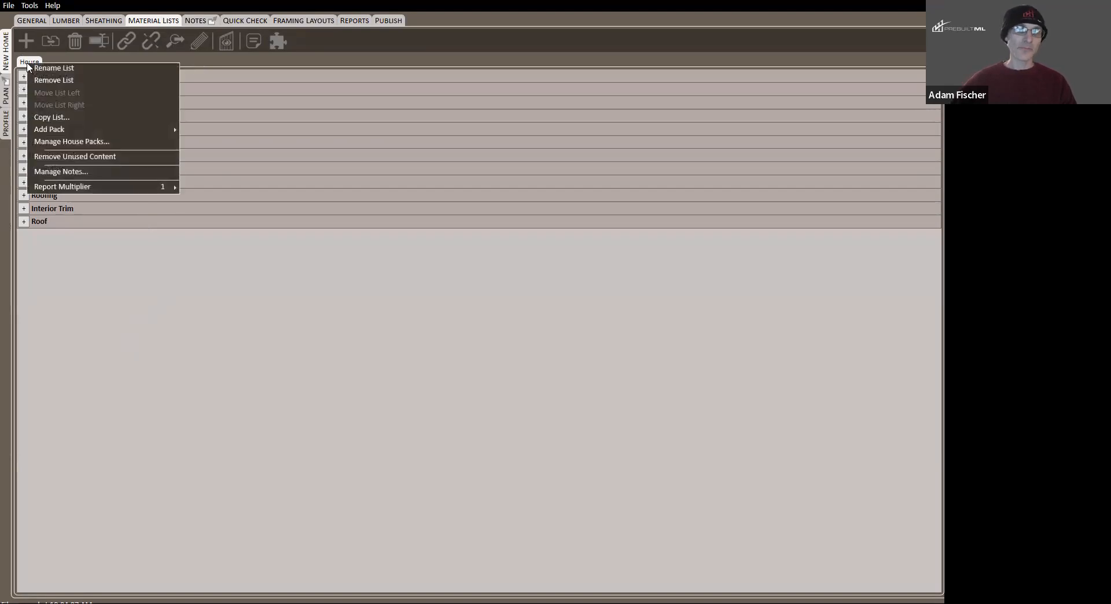
{"action": "left_click", "coordinate": [71, 119]}
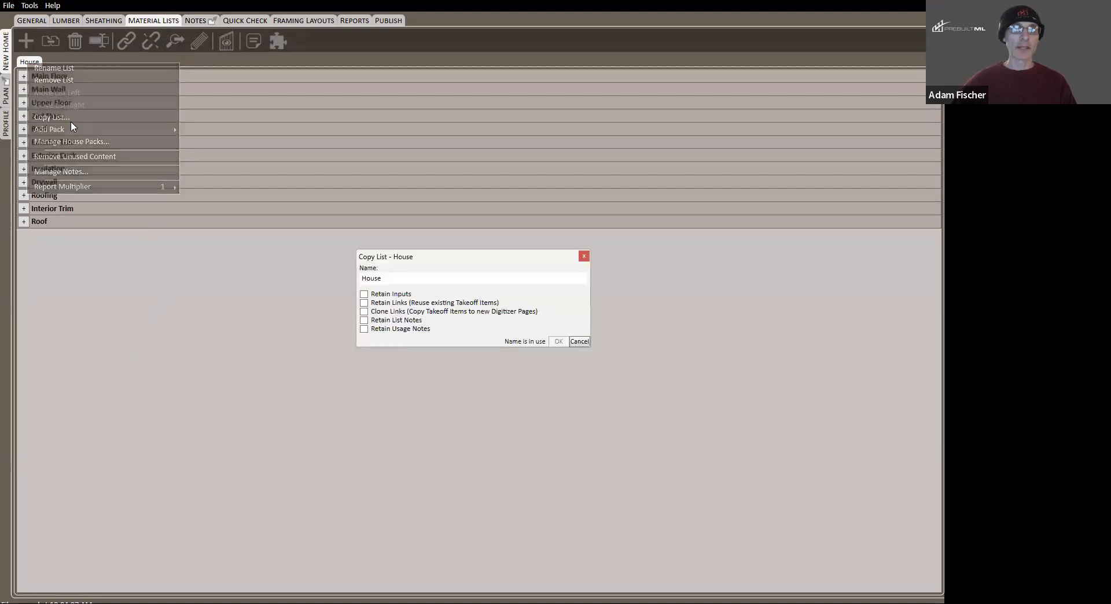
{"action": "left_click", "coordinate": [401, 277]}
{"action": "type", "text": "- Original List from Feb 2022"}
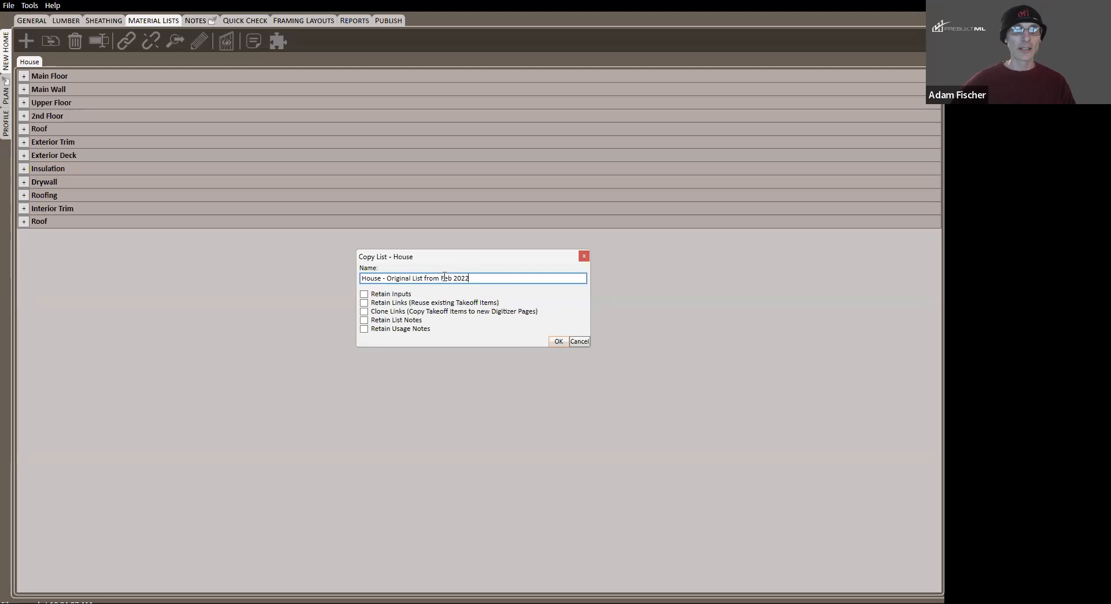
{"action": "left_click", "coordinate": [365, 296]}
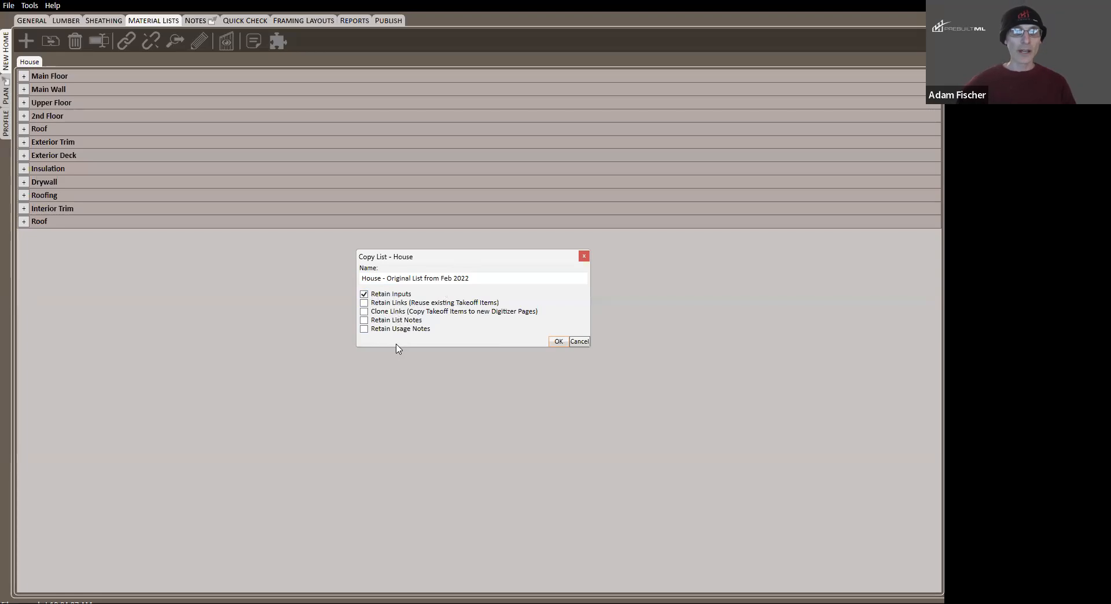
{"action": "left_click", "coordinate": [559, 342]}
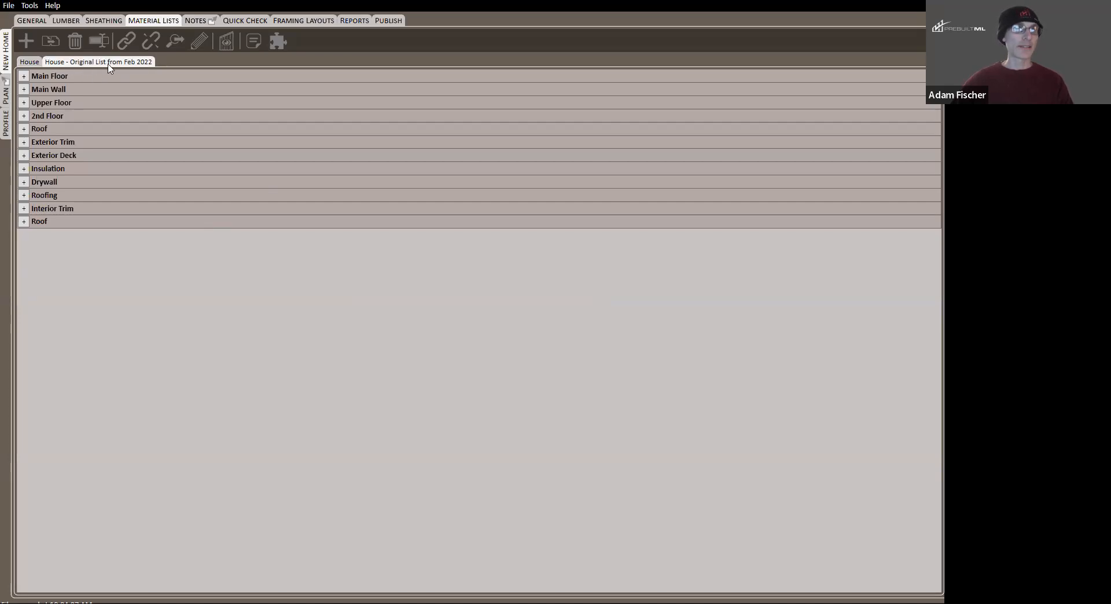
{"action": "left_click", "coordinate": [34, 62]}
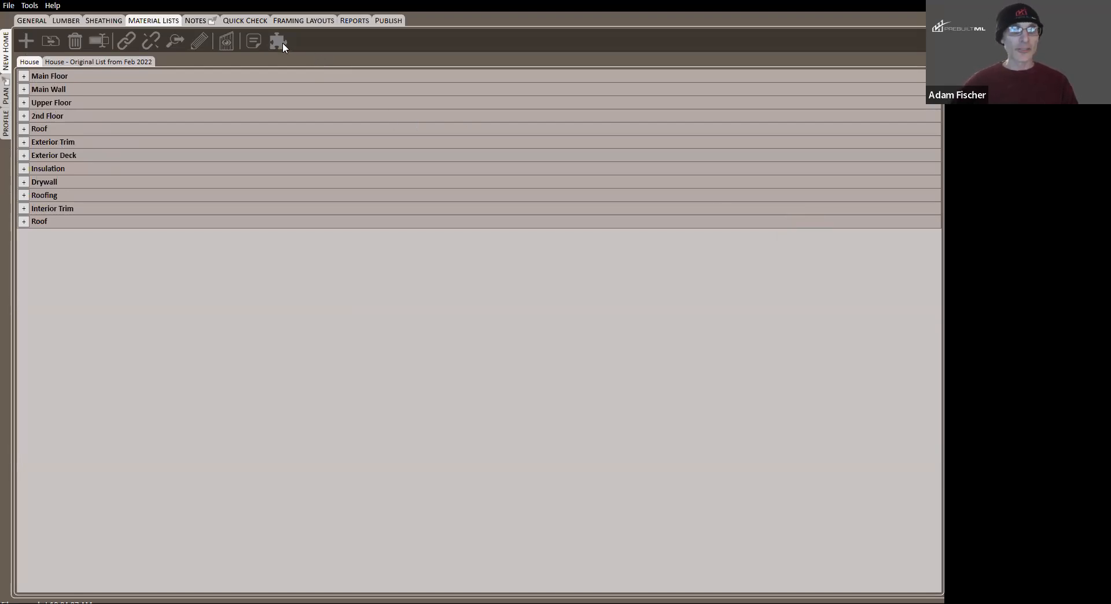
- Review the project's general dates and the dates in a framing layout's title block, and close the layout preview
{"action": "left_click", "coordinate": [34, 25]}
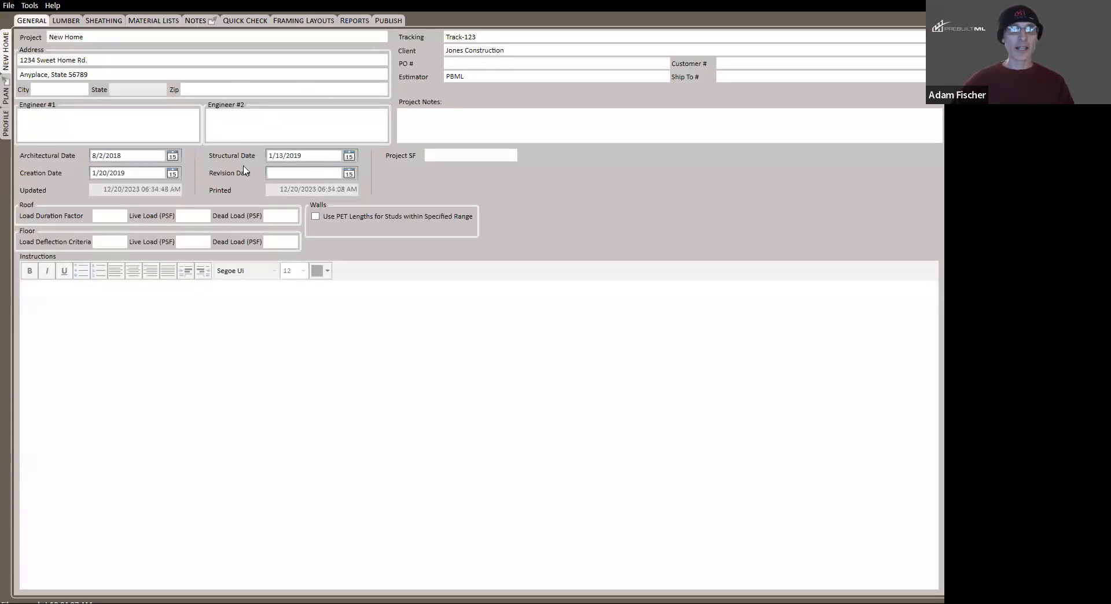
{"action": "left_click", "coordinate": [304, 22]}
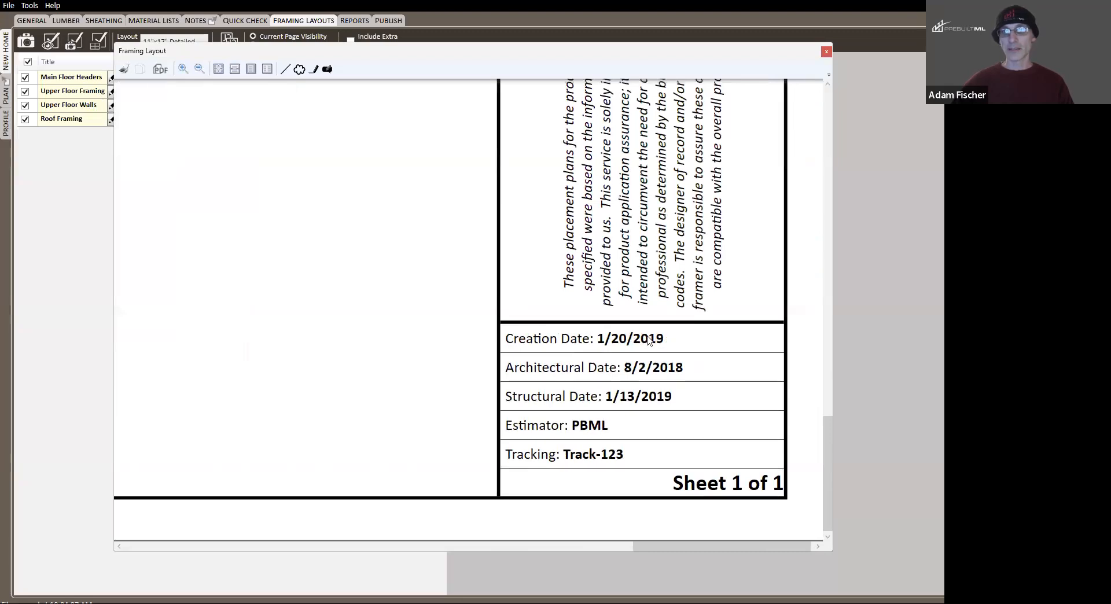
{"action": "left_click", "coordinate": [827, 52]}
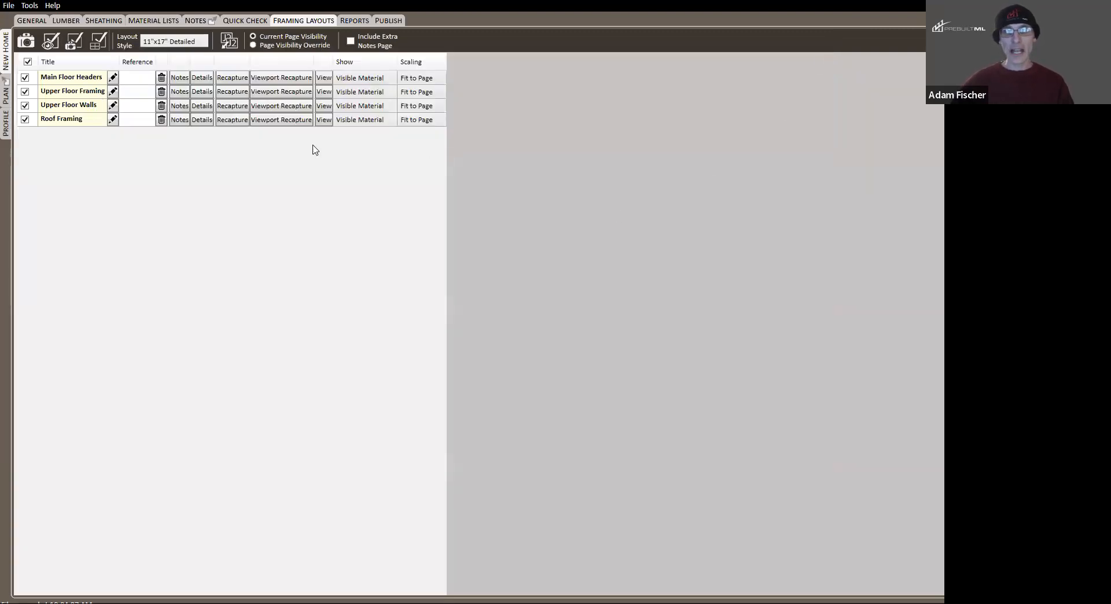
- Set the project's Revision Date to 12/20/2023 in the general project information
{"action": "left_click", "coordinate": [149, 22]}
{"action": "left_click", "coordinate": [40, 22]}
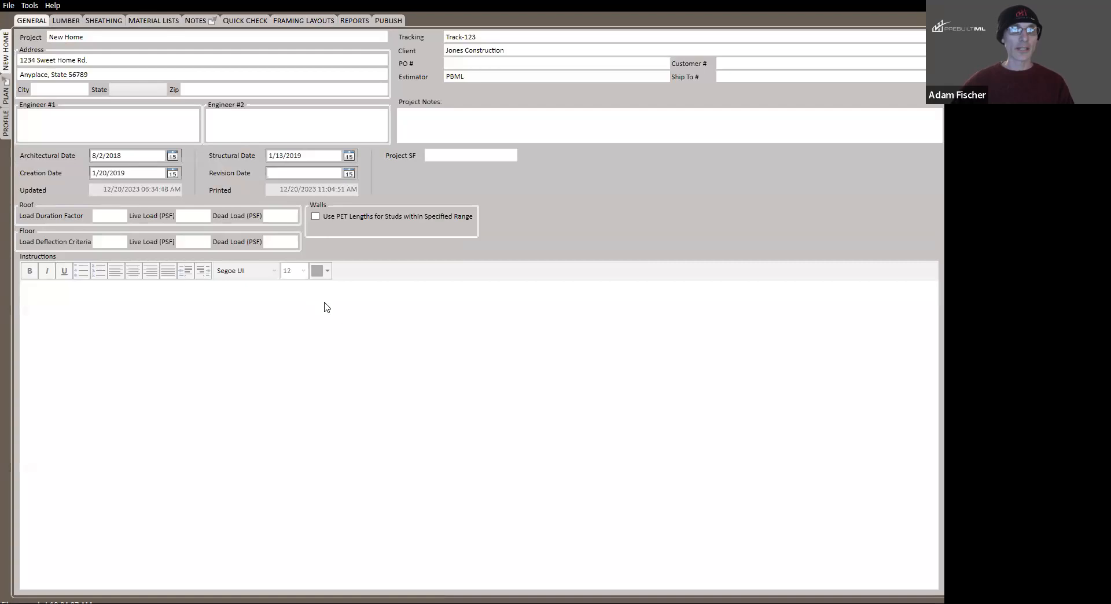
{"action": "left_click", "coordinate": [349, 174]}
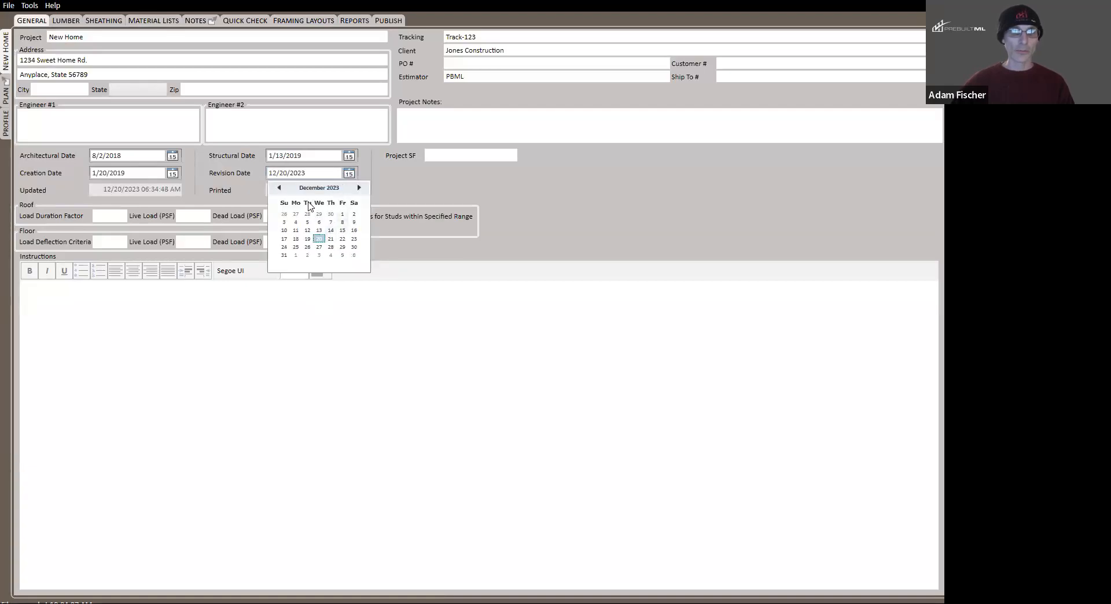
{"action": "left_click", "coordinate": [380, 180]}
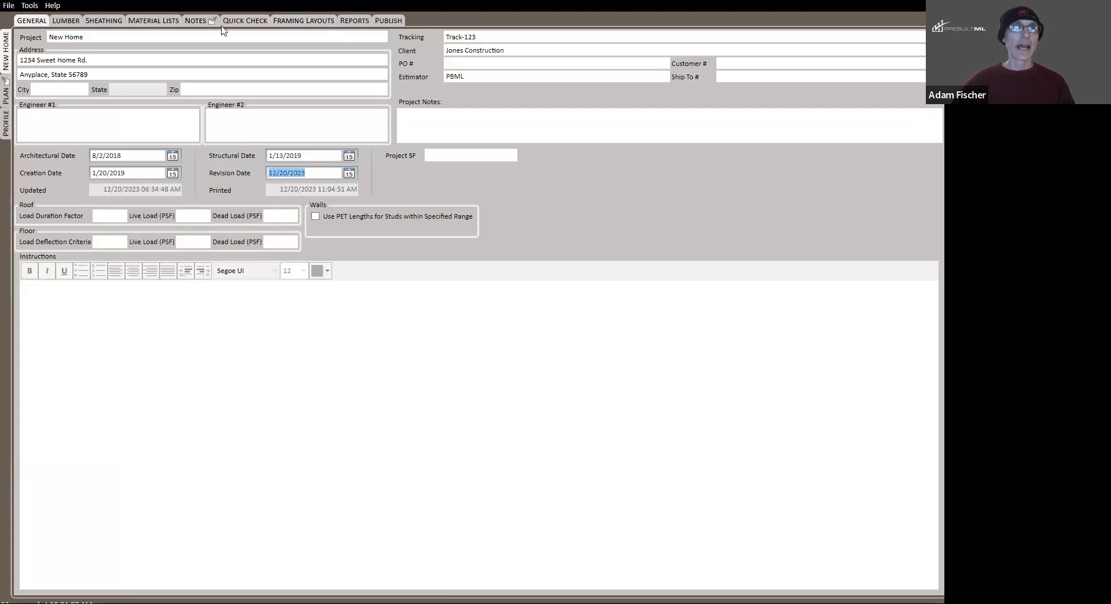
- Preview the Upper Floor Framing layout, examine the revision date in its title block, and close the preview
{"action": "left_click", "coordinate": [302, 22]}
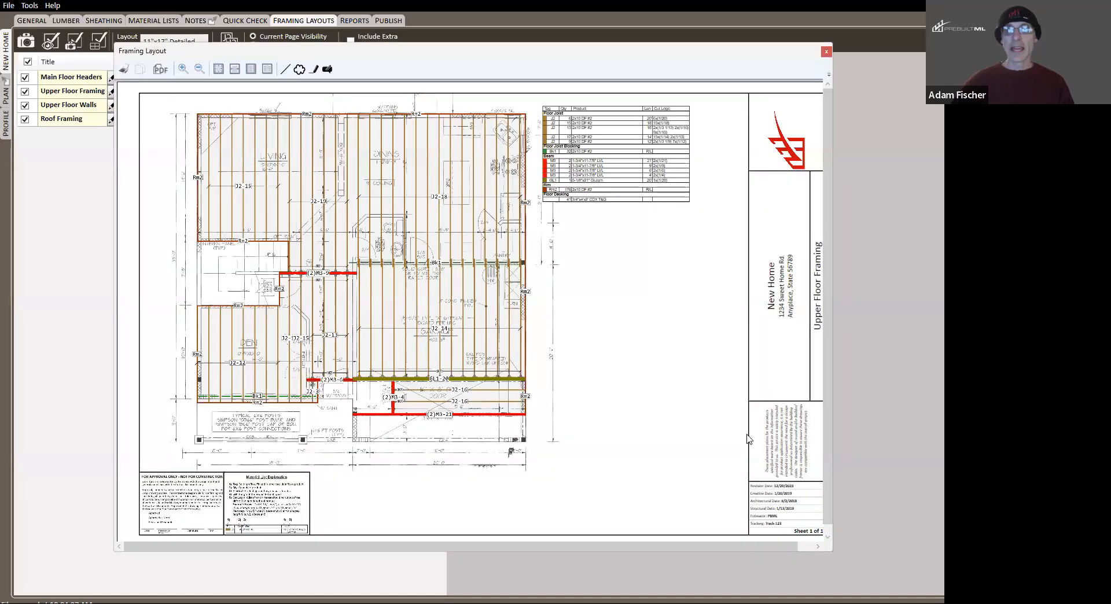
{"action": "scroll", "coordinate": [738, 309], "scroll_direction": "up", "scroll_amount": 5}
{"action": "left_click_drag", "start_coordinate": [669, 246], "coordinate": [557, 172]}
{"action": "scroll", "coordinate": [622, 278], "scroll_direction": "down", "scroll_amount": 3}
{"action": "left_click_drag", "start_coordinate": [533, 262], "coordinate": [387, 235]}
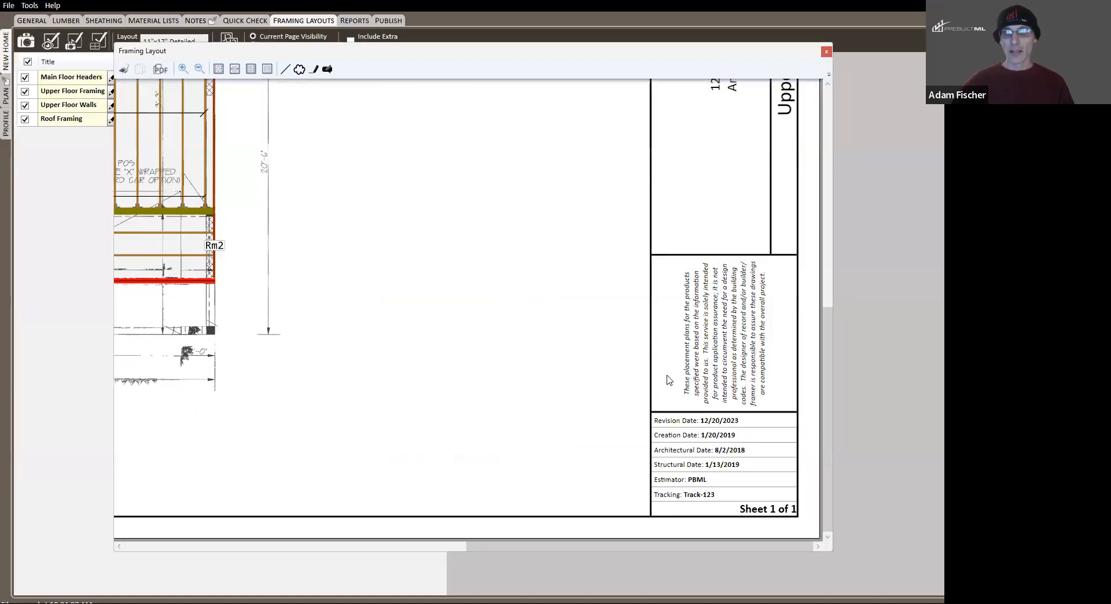
{"action": "scroll", "coordinate": [733, 462], "scroll_direction": "up", "scroll_amount": 3}
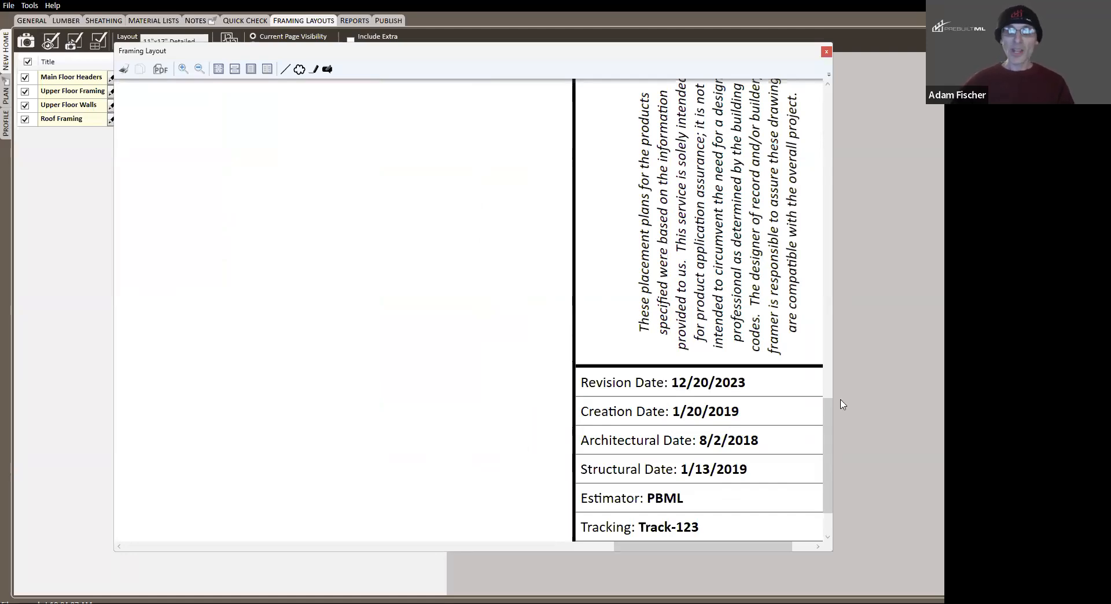
{"action": "left_click", "coordinate": [827, 51]}
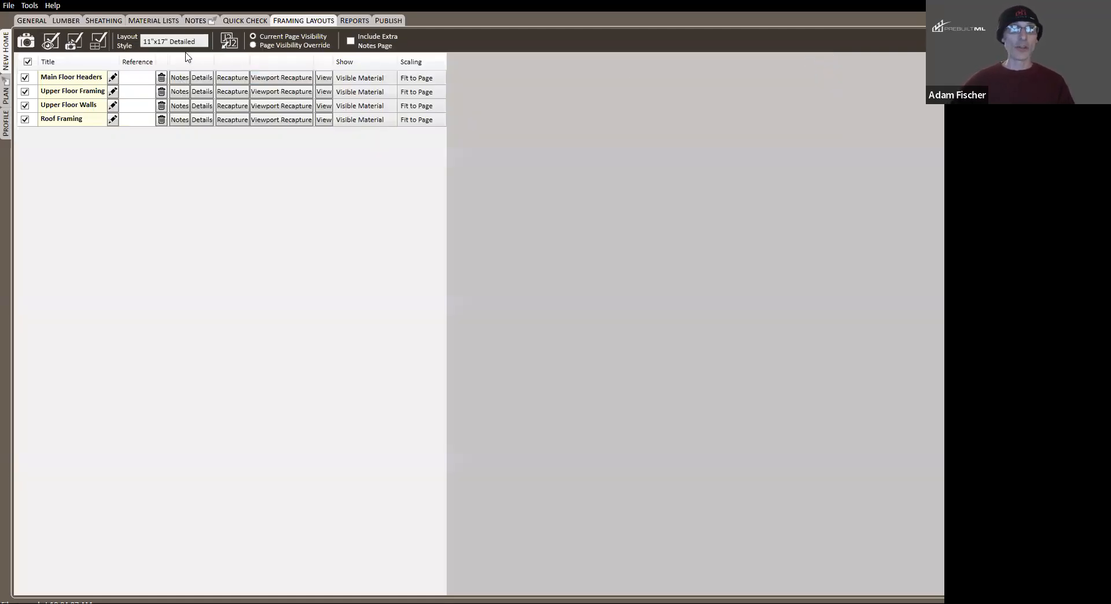
- Create a folder named "Orginal Plan Set" in the plan's page list and open the HDH 3rd_Level_001 page
{"action": "left_click", "coordinate": [32, 22]}
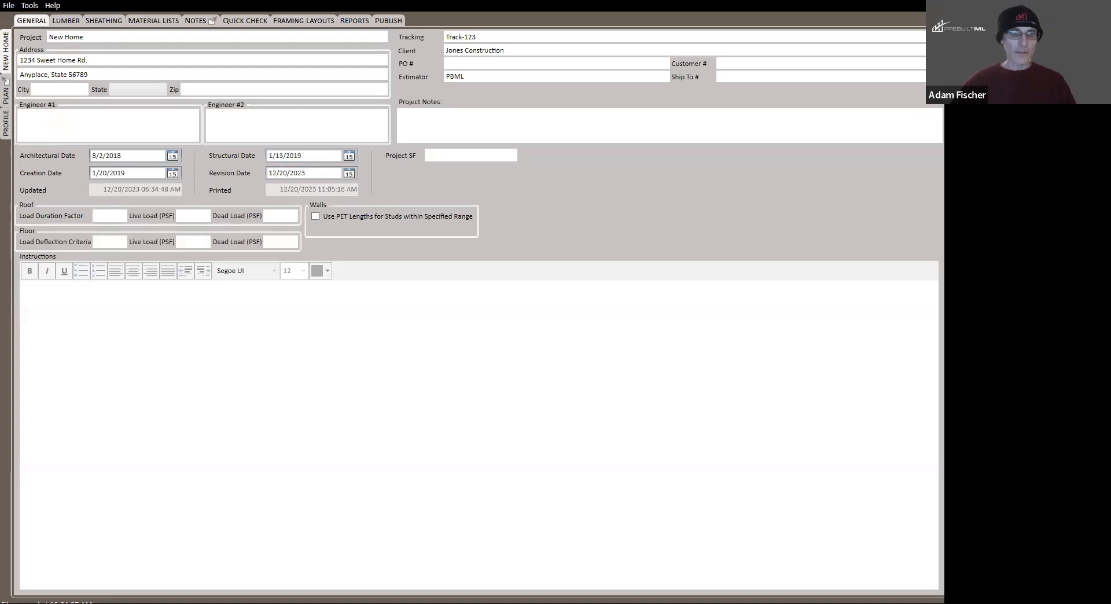
{"action": "left_click", "coordinate": [7, 95]}
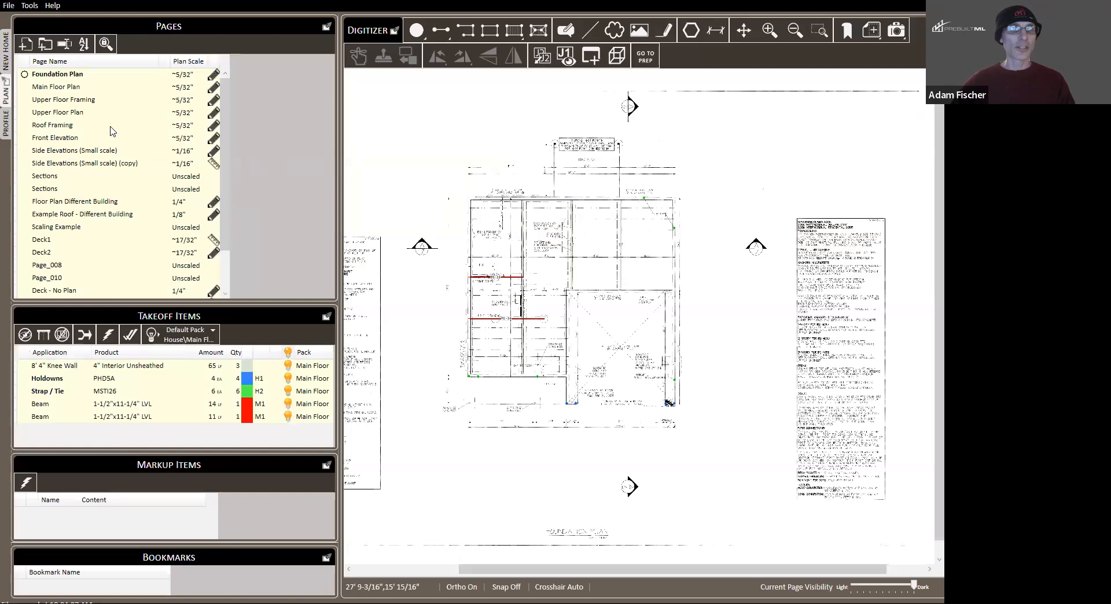
{"action": "left_click_drag", "start_coordinate": [200, 304], "coordinate": [200, 333]}
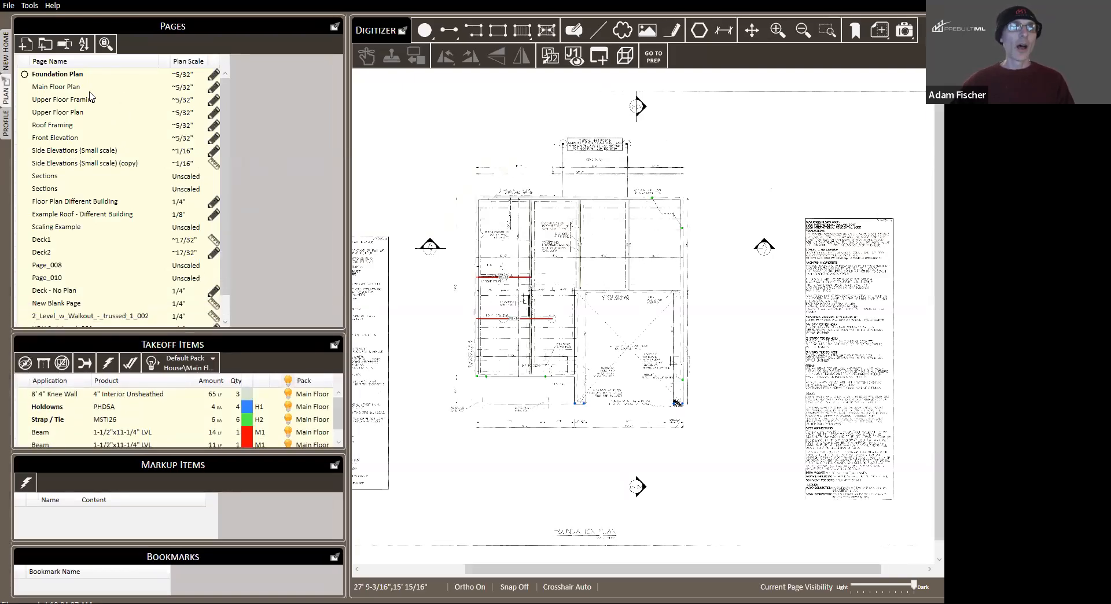
{"action": "left_click", "coordinate": [45, 44]}
{"action": "left_click_drag", "start_coordinate": [423, 282], "coordinate": [355, 242]}
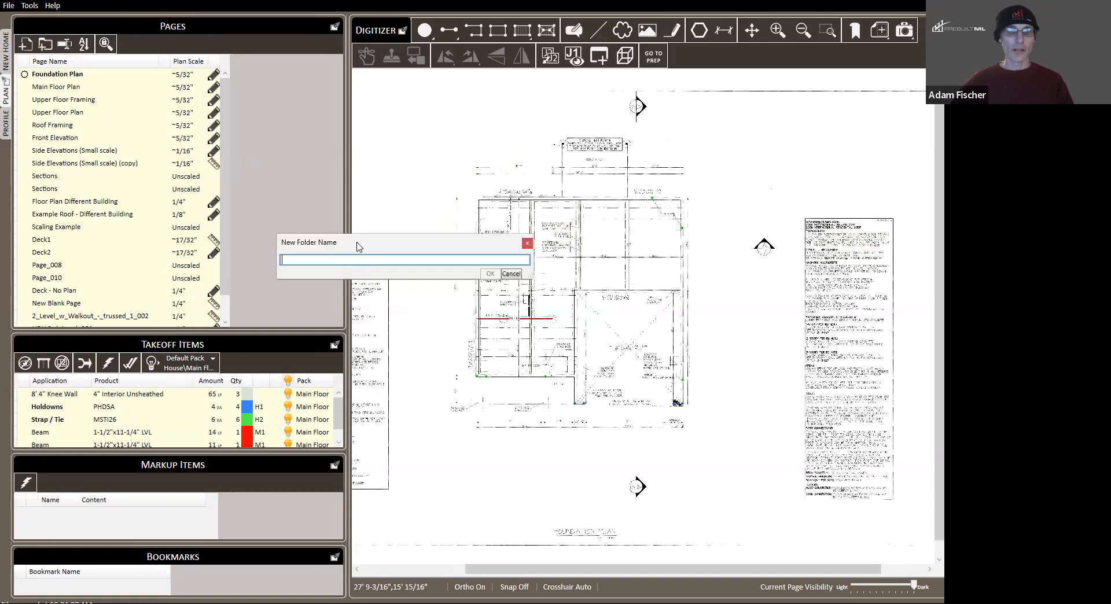
{"action": "type", "text": "Orgina"}
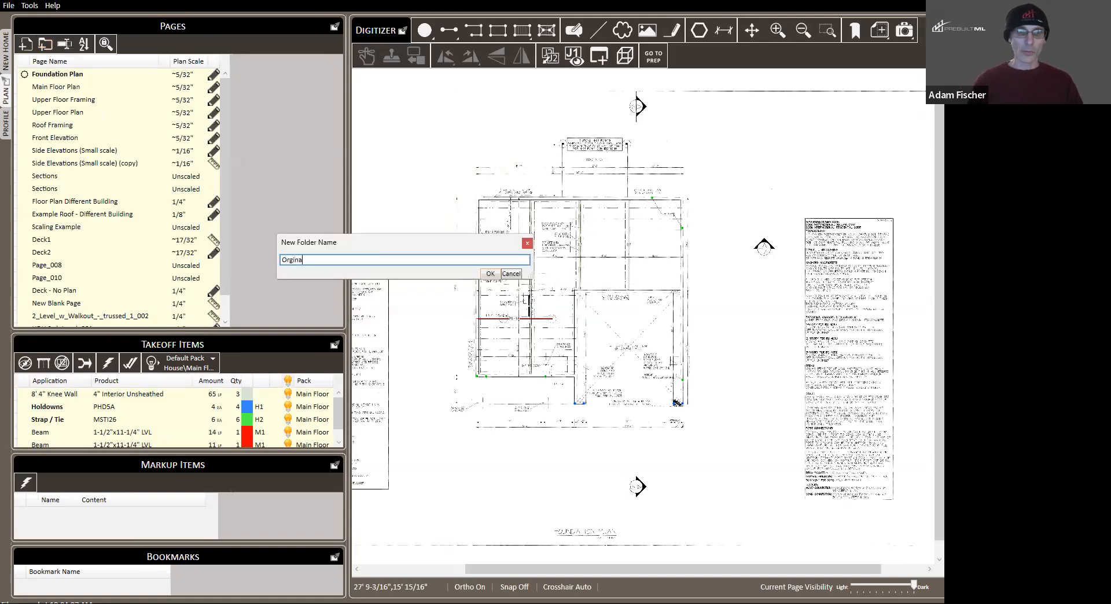
{"action": "type", "text": "l Plan Set"}
{"action": "key", "text": "Return"}
{"action": "left_click", "coordinate": [215, 293]}
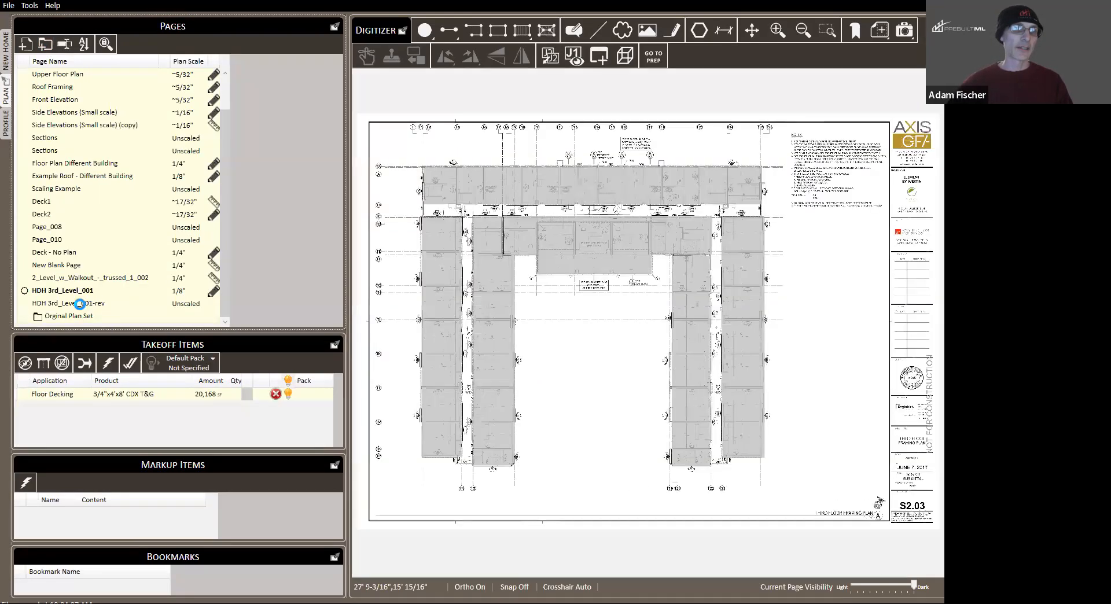
- Move the Orginal Plan Set folder above all plan pages so it contains them, and check this by collapsing and expanding it
{"action": "left_click", "coordinate": [79, 304]}
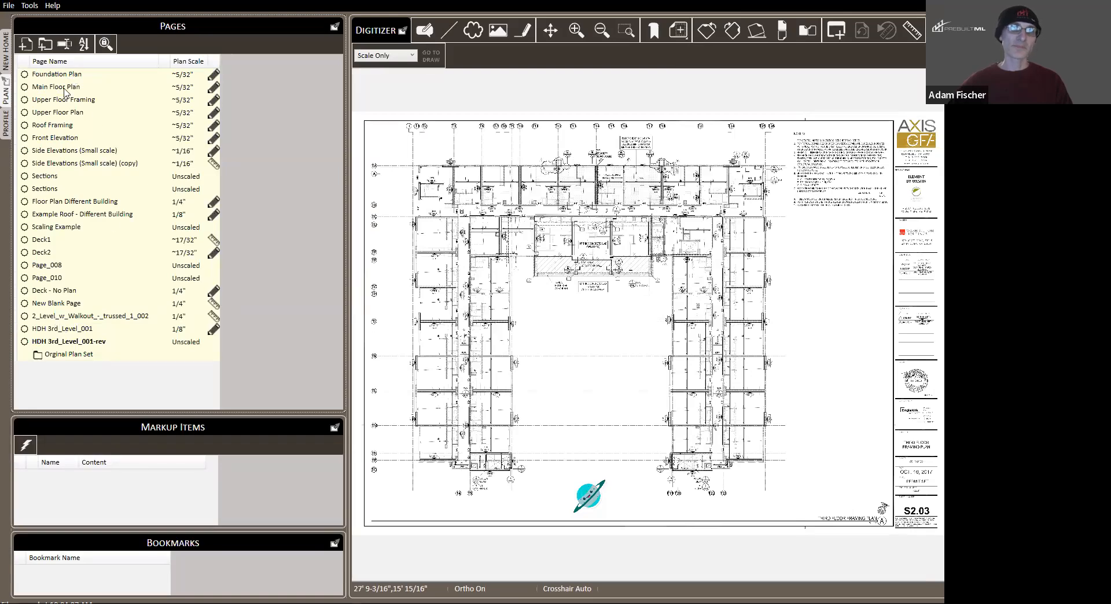
{"action": "left_click_drag", "start_coordinate": [77, 347], "coordinate": [83, 357]}
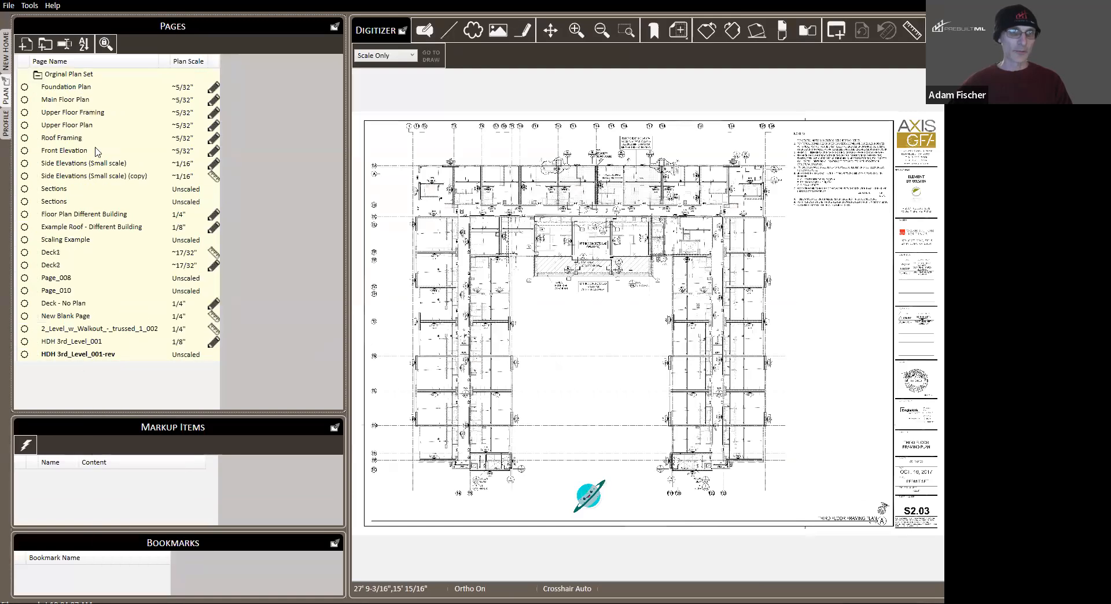
{"action": "left_click", "coordinate": [74, 86]}
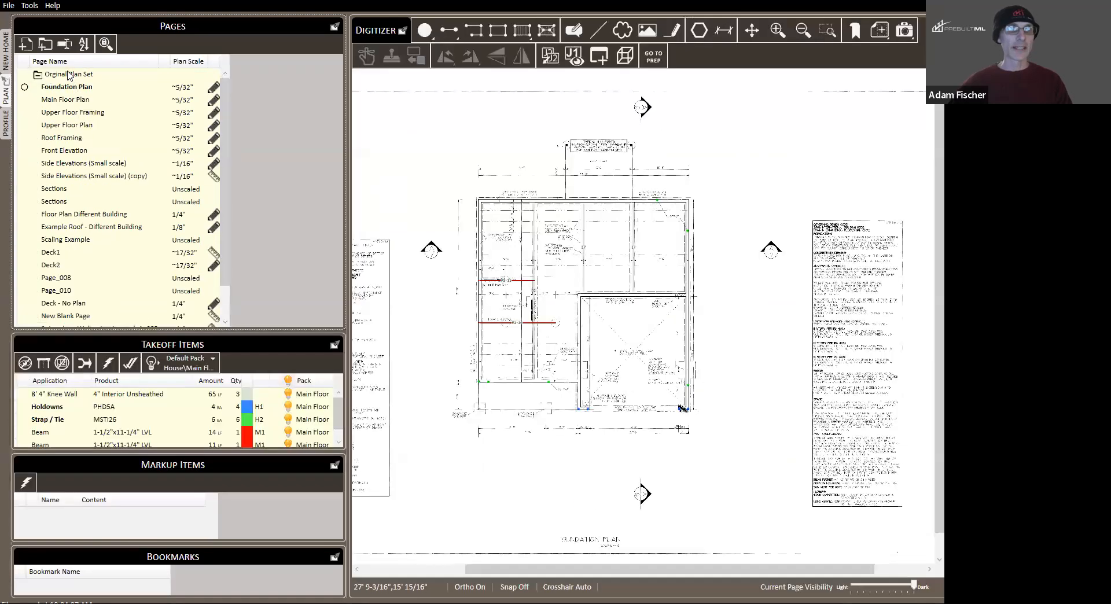
{"action": "left_click", "coordinate": [38, 76]}
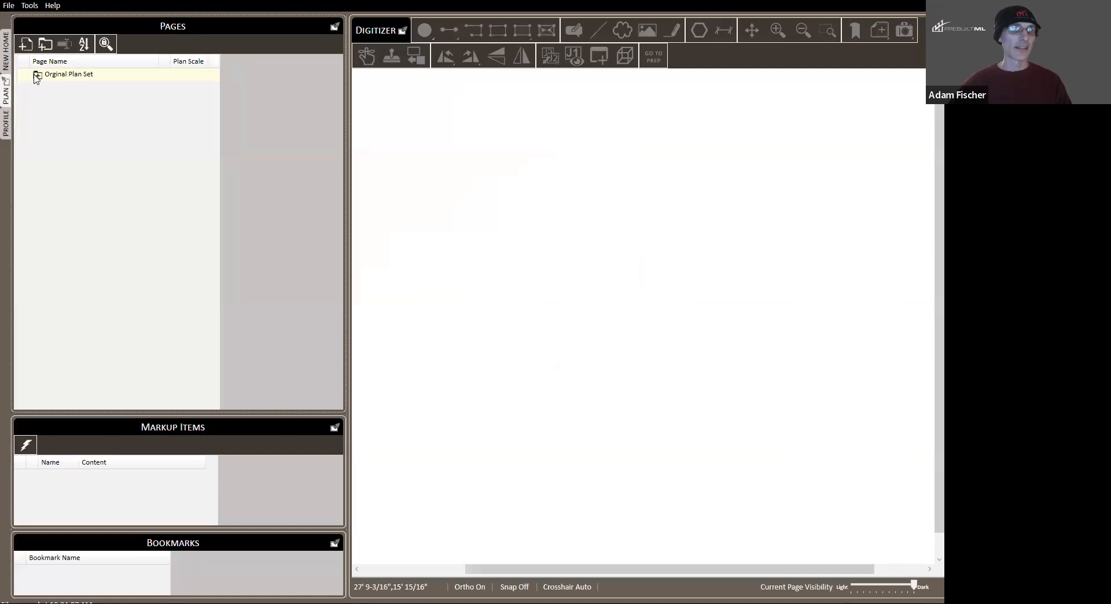
{"action": "left_click", "coordinate": [37, 75]}
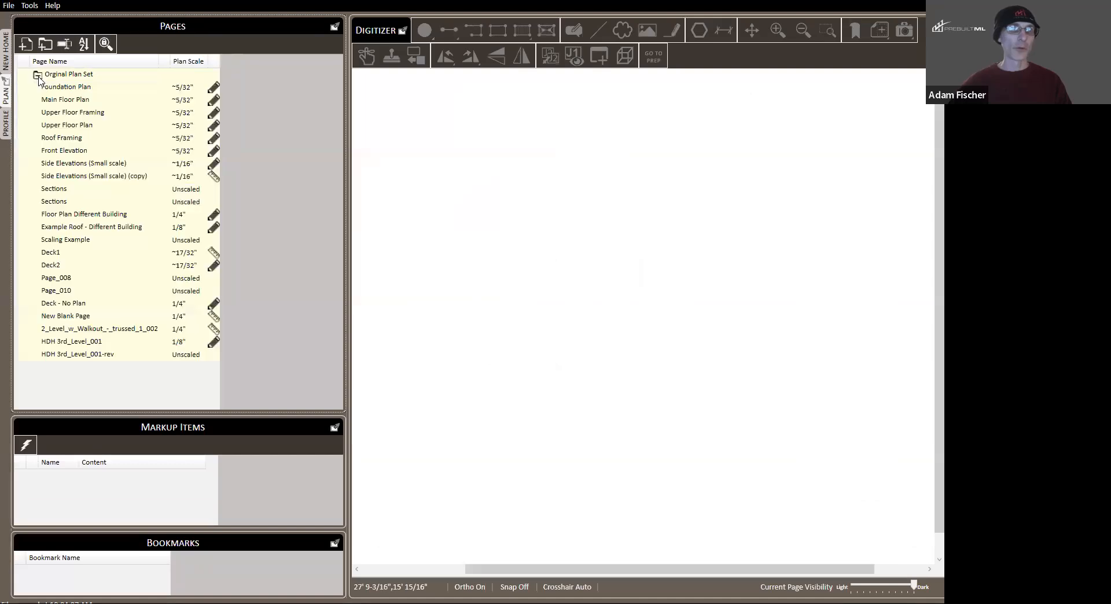
- Create a page folder named "Revision Set" and nest it inside the Orginal Plan Set folder
{"action": "left_click", "coordinate": [46, 44]}
{"action": "type", "text": "Revision Es"}
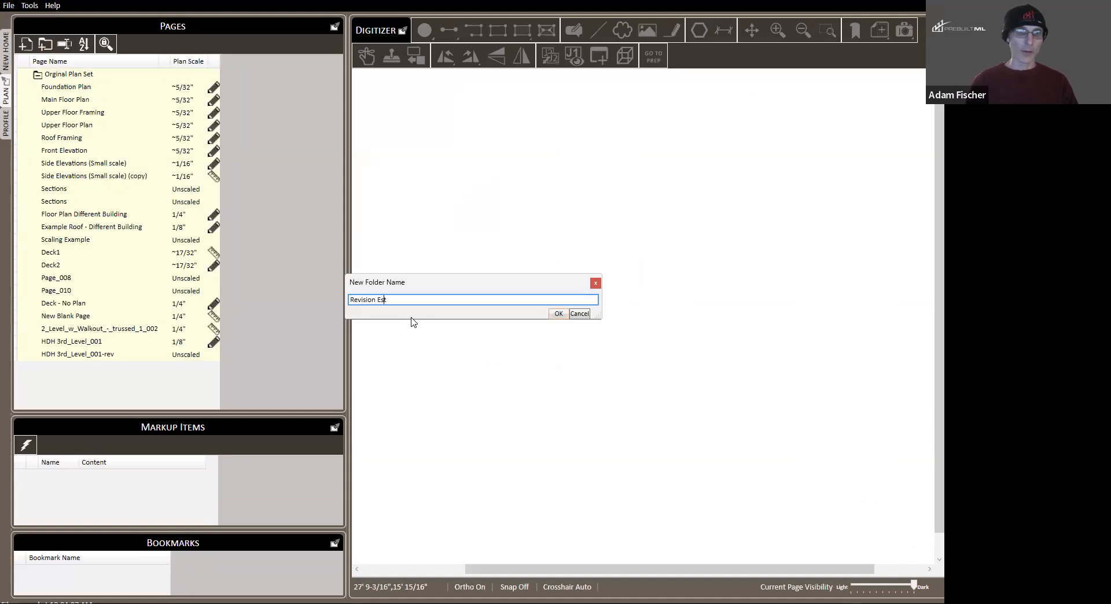
{"action": "key", "text": "BackSpace"}
{"action": "type", "text": "et"}
{"action": "key", "text": "Tab"}
{"action": "key", "text": "Return"}
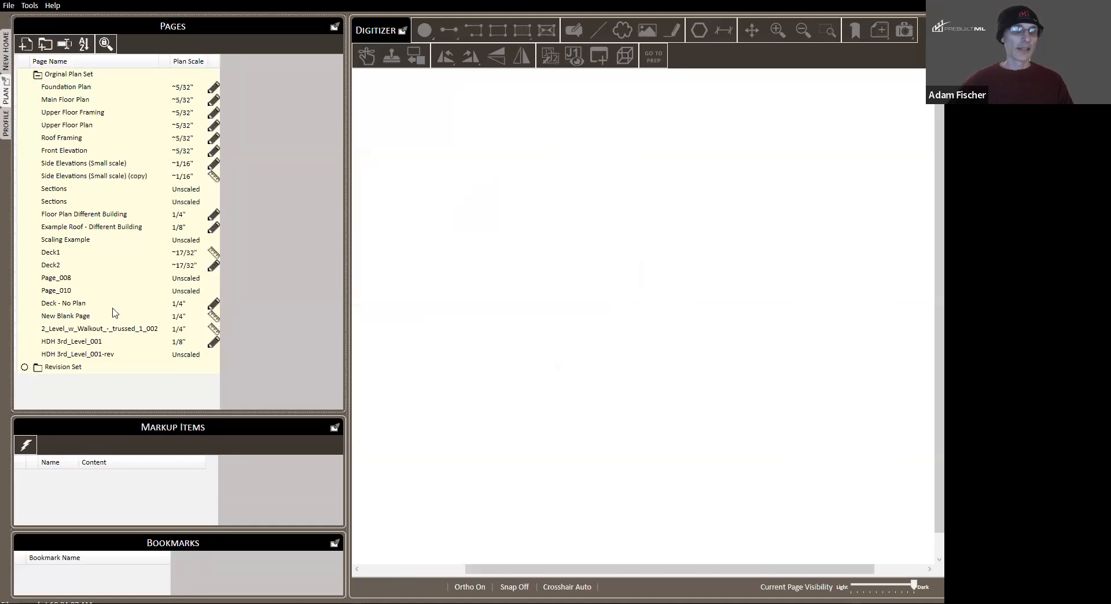
{"action": "left_click_drag", "start_coordinate": [65, 371], "coordinate": [74, 75]}
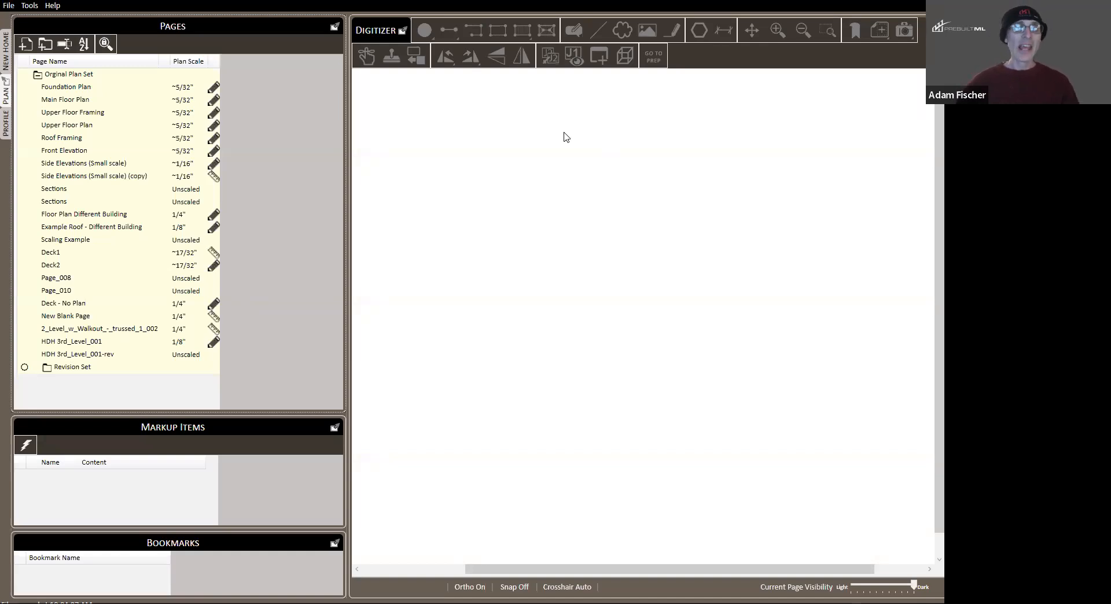
- View the HDH 3rd_Level_001-rev page, return to HDH 3rd_Level_001, enlarge the page list and hide the Floor Decking takeoff
{"action": "scroll", "coordinate": [533, 249], "scroll_direction": "down", "scroll_amount": 2}
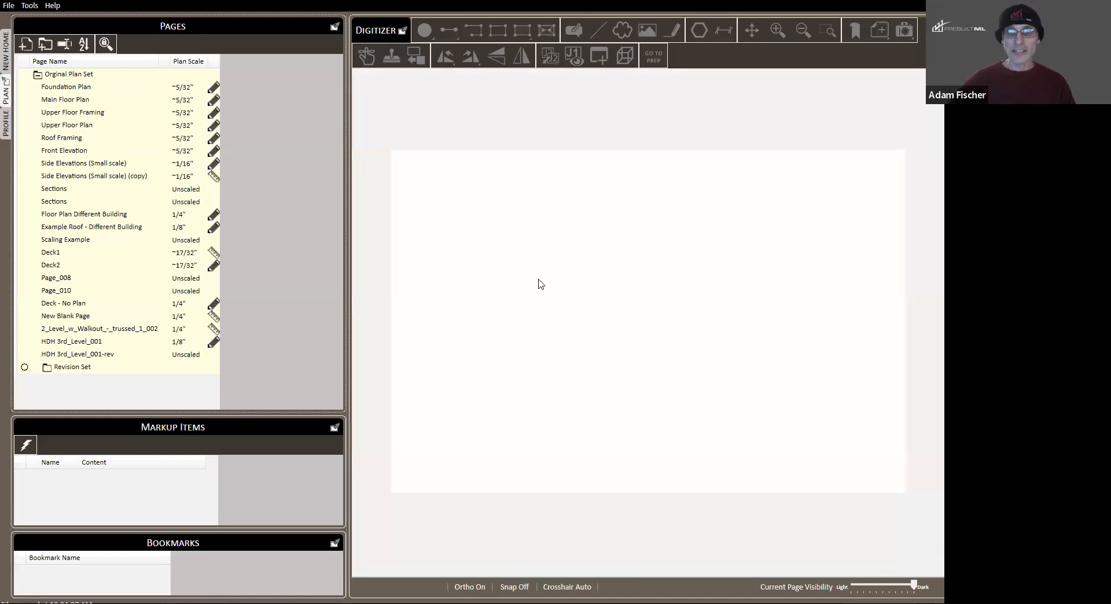
{"action": "scroll", "coordinate": [545, 268], "scroll_direction": "up", "scroll_amount": 2}
{"action": "left_click", "coordinate": [78, 355]}
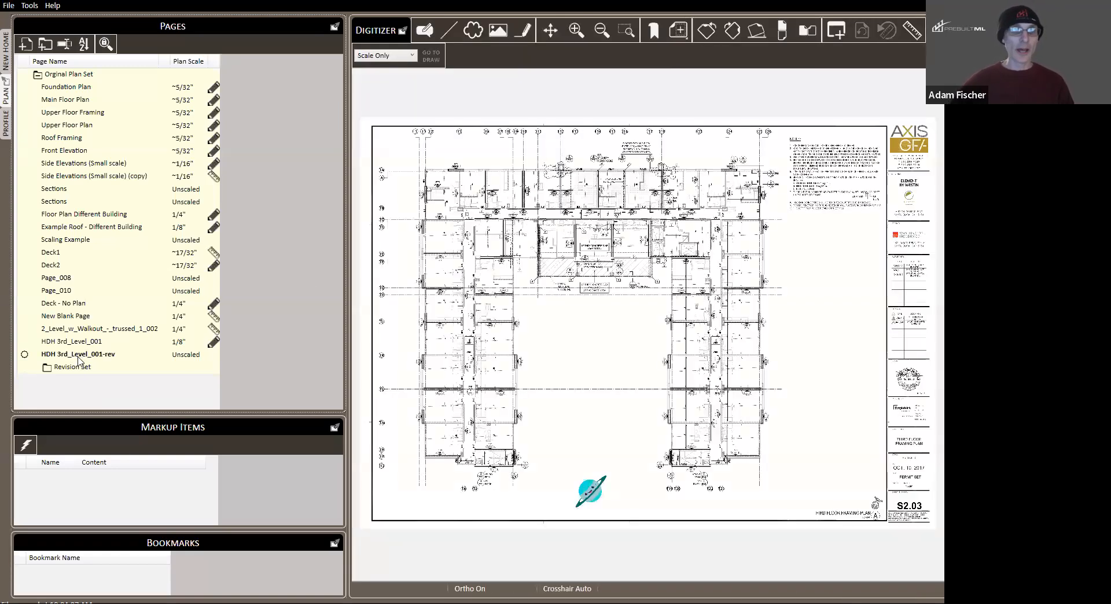
{"action": "left_click", "coordinate": [88, 343]}
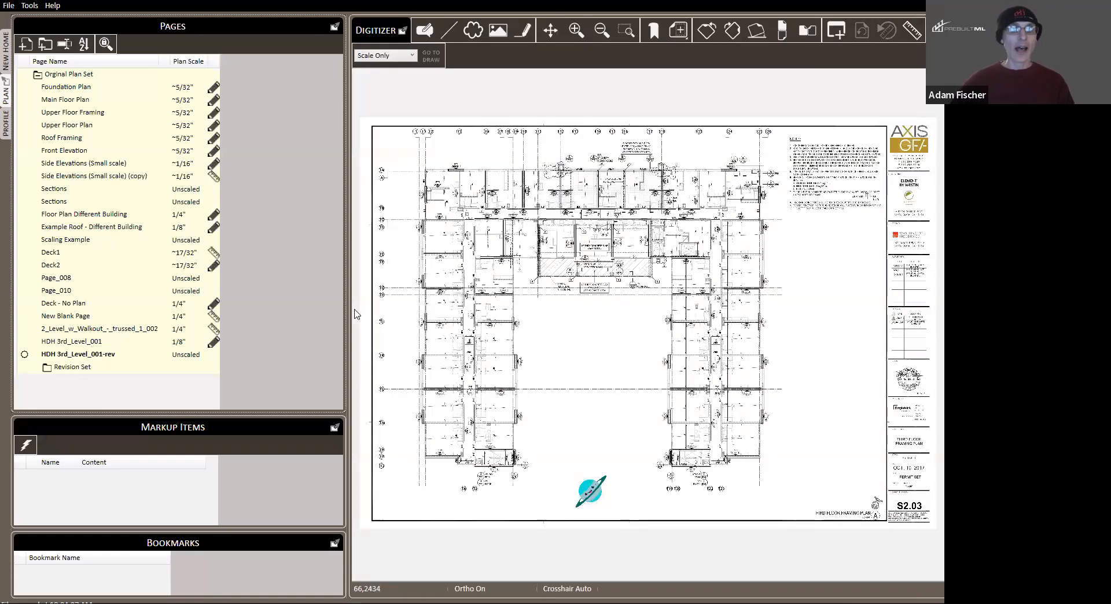
{"action": "left_click_drag", "start_coordinate": [227, 333], "coordinate": [227, 373]}
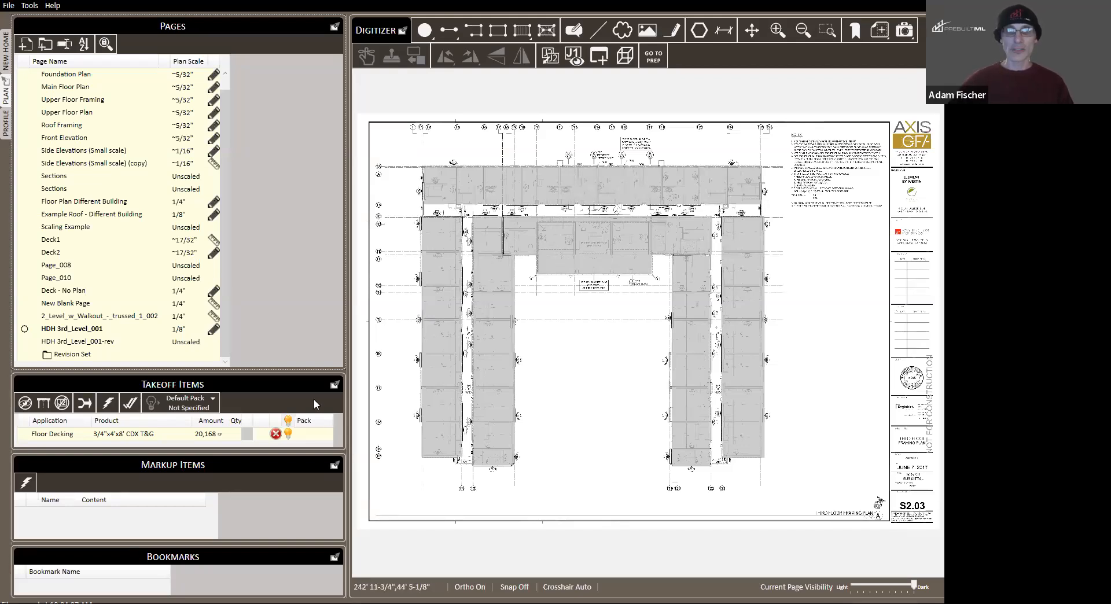
{"action": "left_click", "coordinate": [288, 434]}
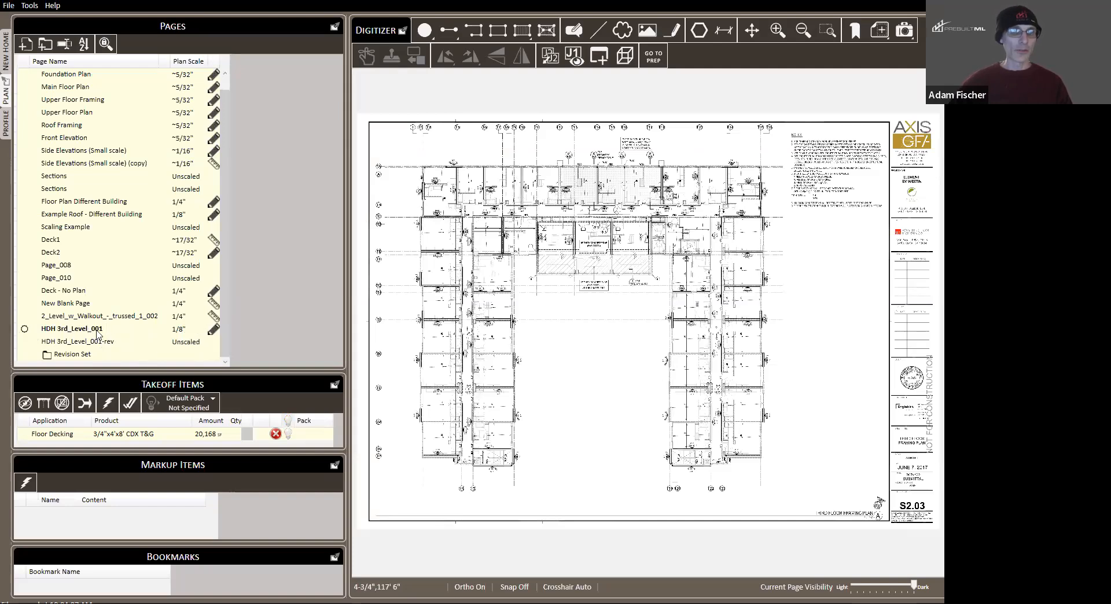
- Compare the framing drawn on HDH 3rd_Level_001 with that on the HDH 3rd_Level_001-rev page
{"action": "scroll", "coordinate": [574, 218], "scroll_direction": "up", "scroll_amount": 1}
{"action": "scroll", "coordinate": [642, 171], "scroll_direction": "up", "scroll_amount": 1}
{"action": "scroll", "coordinate": [653, 178], "scroll_direction": "down", "scroll_amount": 1}
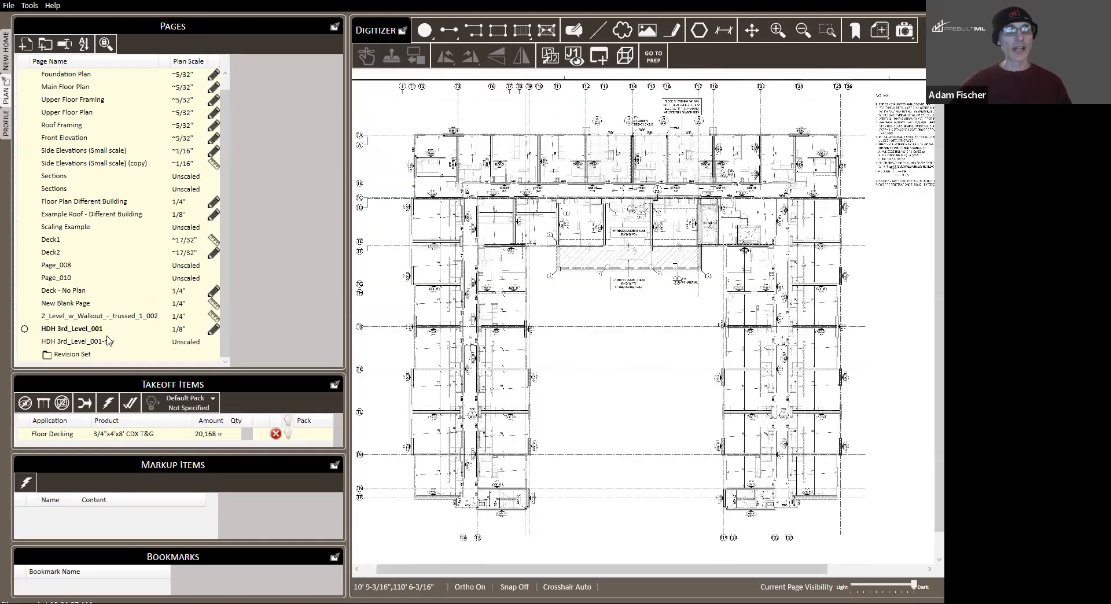
{"action": "left_click", "coordinate": [103, 342]}
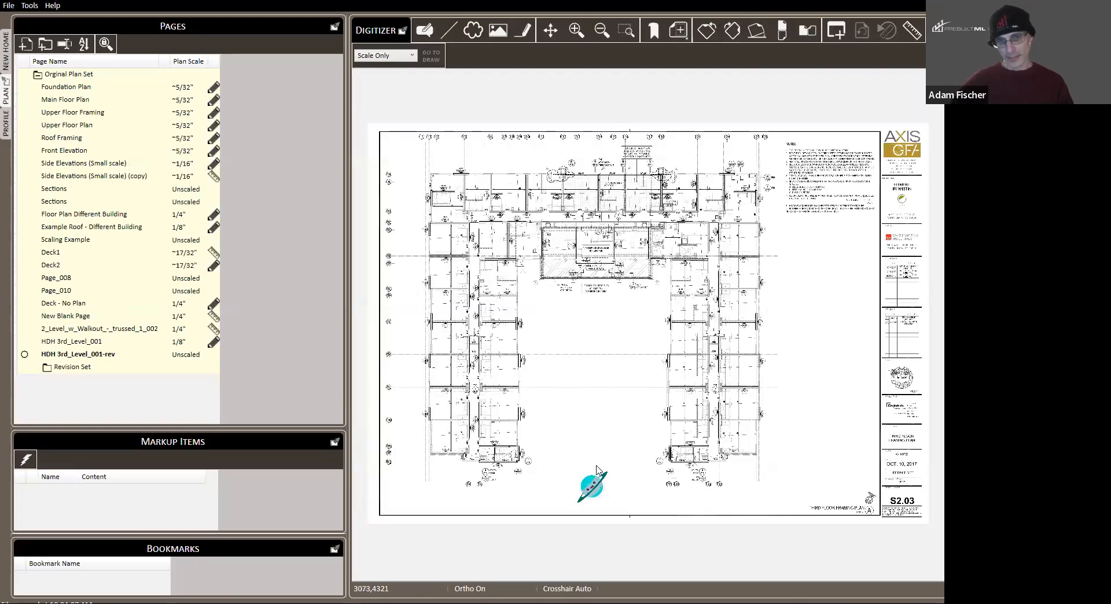
{"action": "scroll", "coordinate": [605, 486], "scroll_direction": "up", "scroll_amount": 5}
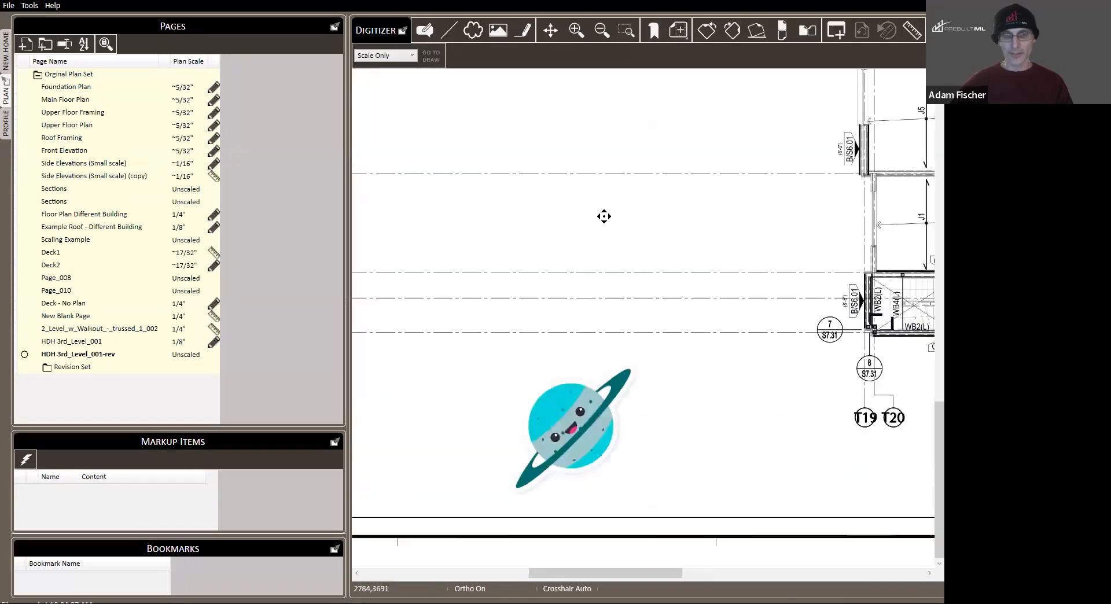
{"action": "scroll", "coordinate": [672, 377], "scroll_direction": "down", "scroll_amount": 6}
{"action": "scroll", "coordinate": [610, 373], "scroll_direction": "up", "scroll_amount": 2}
{"action": "left_click_drag", "start_coordinate": [633, 272], "coordinate": [681, 348]}
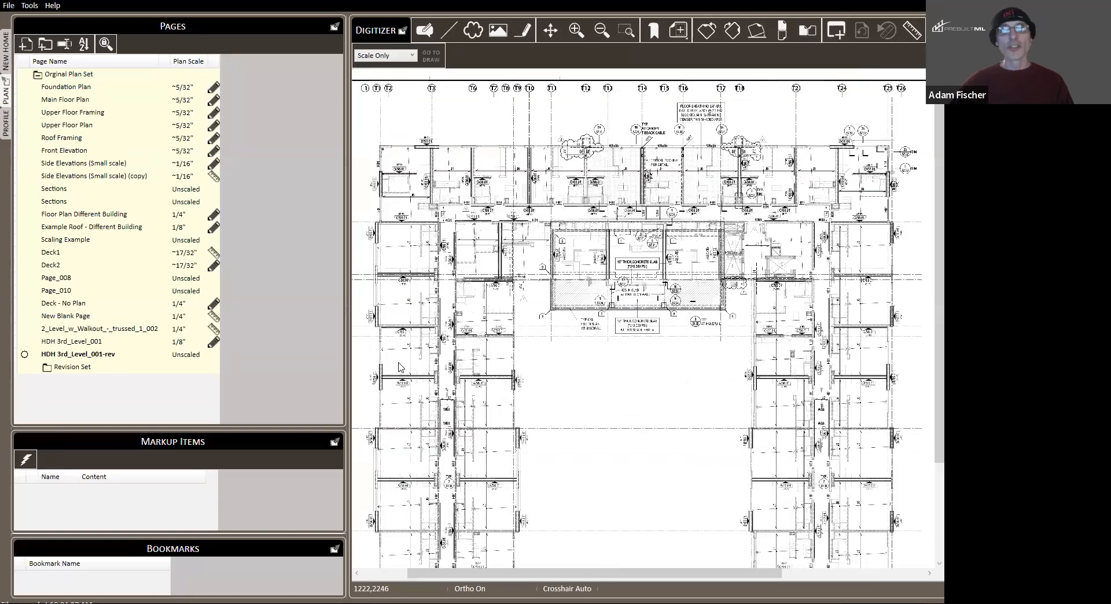
- Add the HDH 3rd_Level_001-rev page as an overlay to HDH 3rd_Level_001 and inspect how the two plans align
{"action": "left_click", "coordinate": [96, 342]}
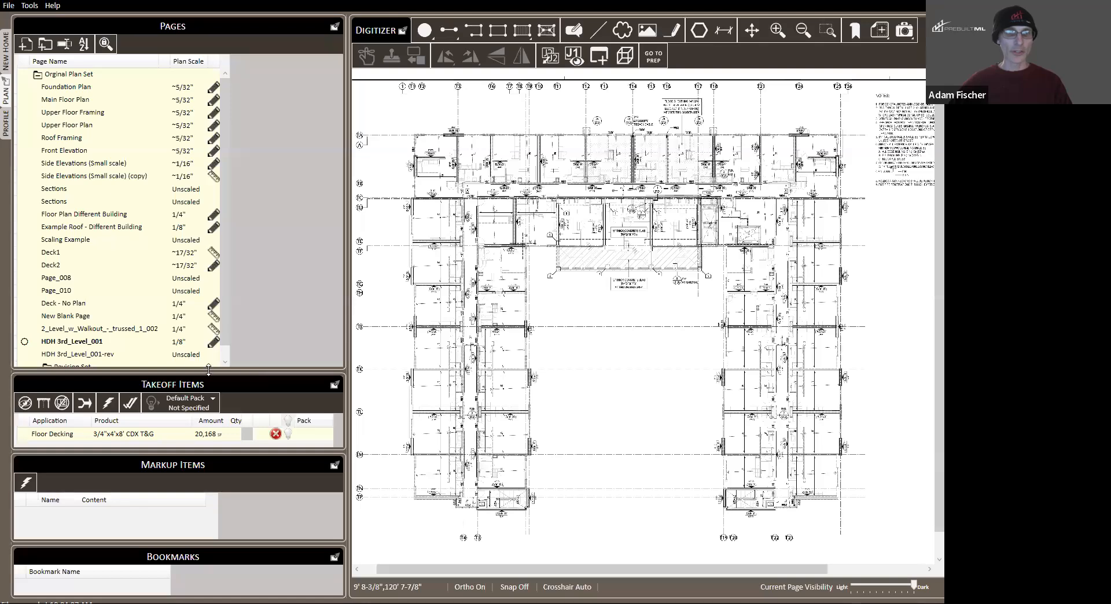
{"action": "left_click_drag", "start_coordinate": [208, 359], "coordinate": [116, 300]}
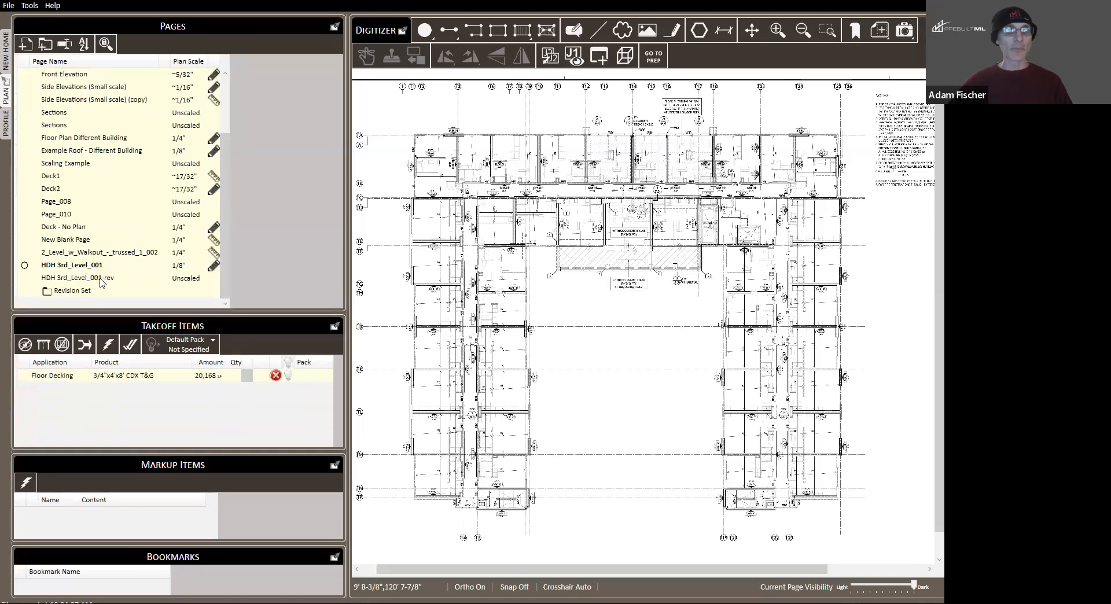
{"action": "right_click", "coordinate": [101, 282]}
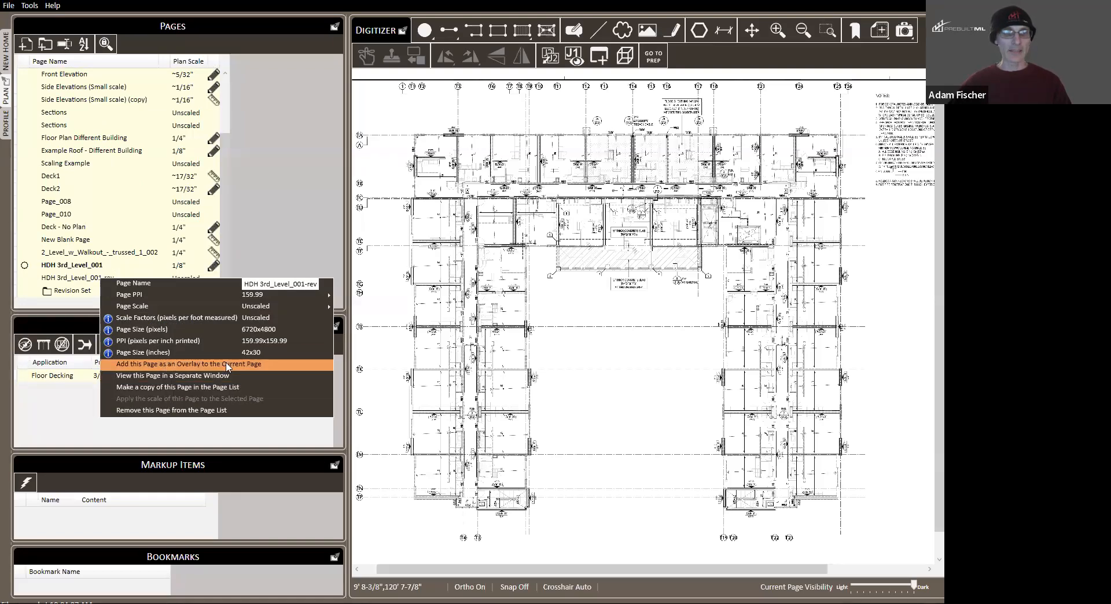
{"action": "left_click", "coordinate": [269, 367]}
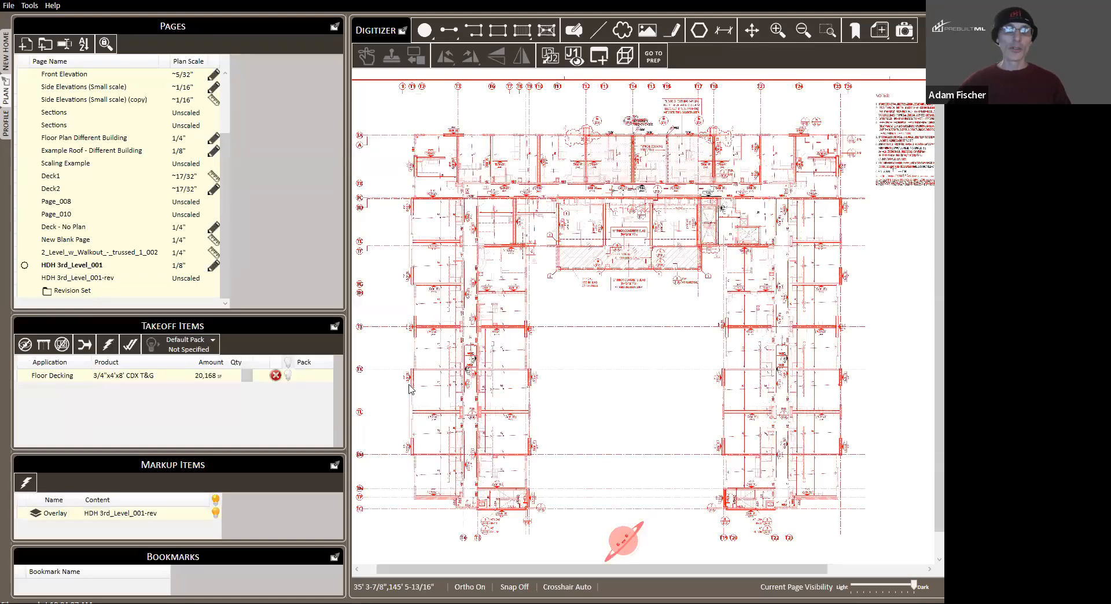
{"action": "scroll", "coordinate": [660, 179], "scroll_direction": "up", "scroll_amount": 1}
{"action": "scroll", "coordinate": [661, 214], "scroll_direction": "up", "scroll_amount": 2}
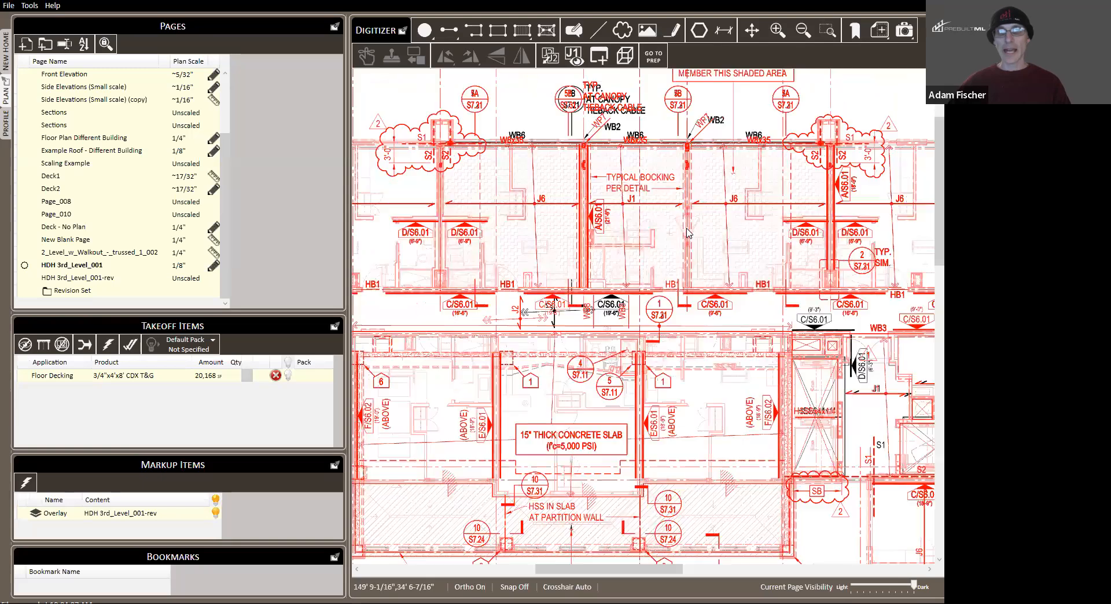
{"action": "scroll", "coordinate": [779, 234], "scroll_direction": "down", "scroll_amount": 3}
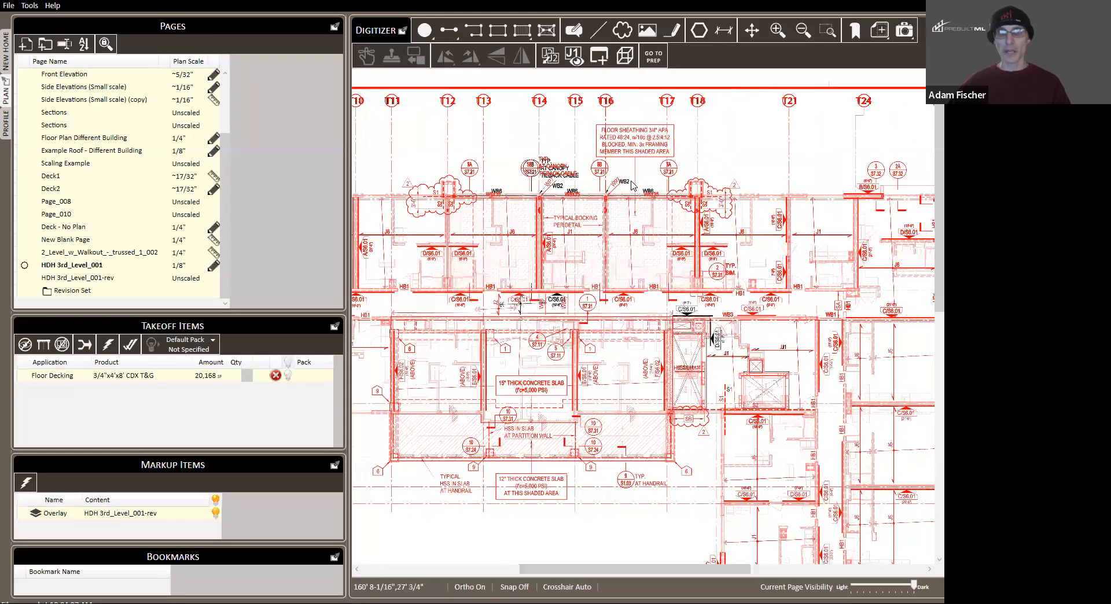
- Change the HDH 3rd_Level_001-rev overlay's display so differences between the original and revised plans are color-coded in red and cyan
{"action": "left_click", "coordinate": [127, 514]}
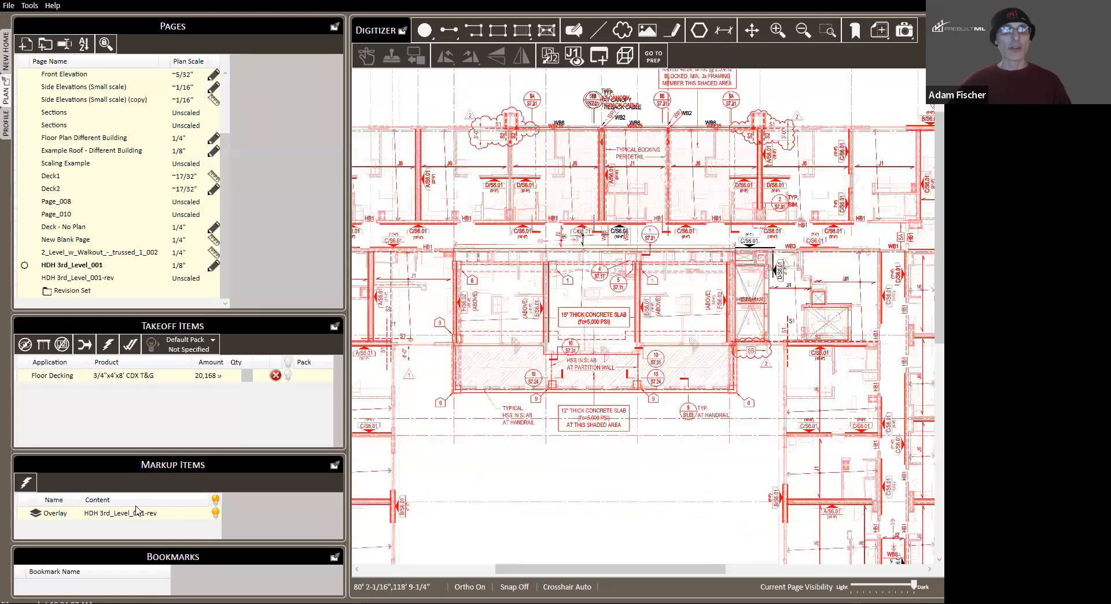
{"action": "left_click_drag", "start_coordinate": [168, 451], "coordinate": [153, 407]}
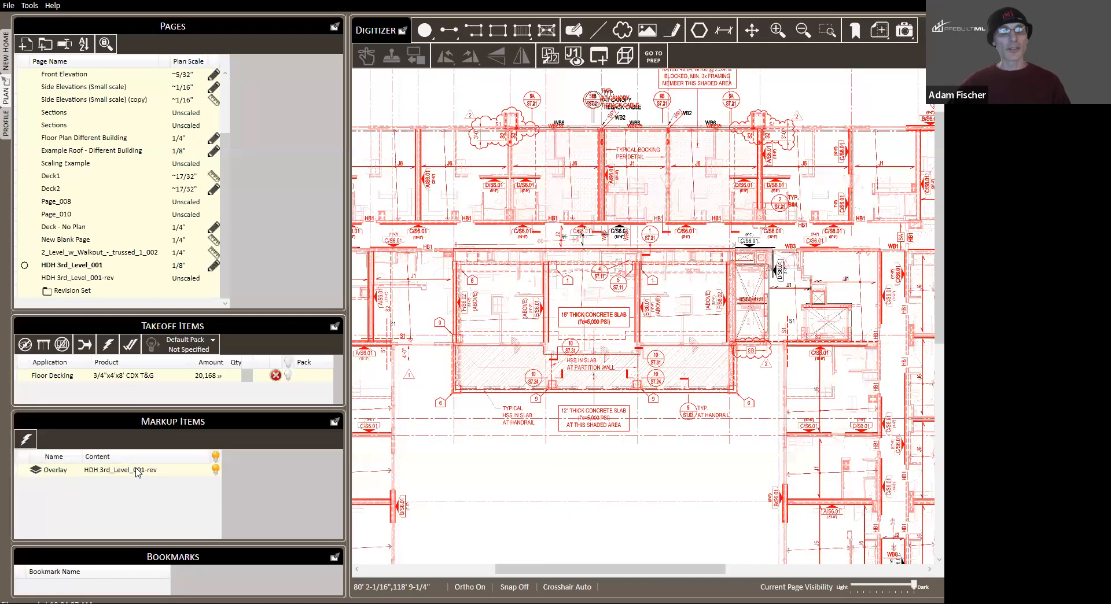
{"action": "right_click", "coordinate": [137, 470]}
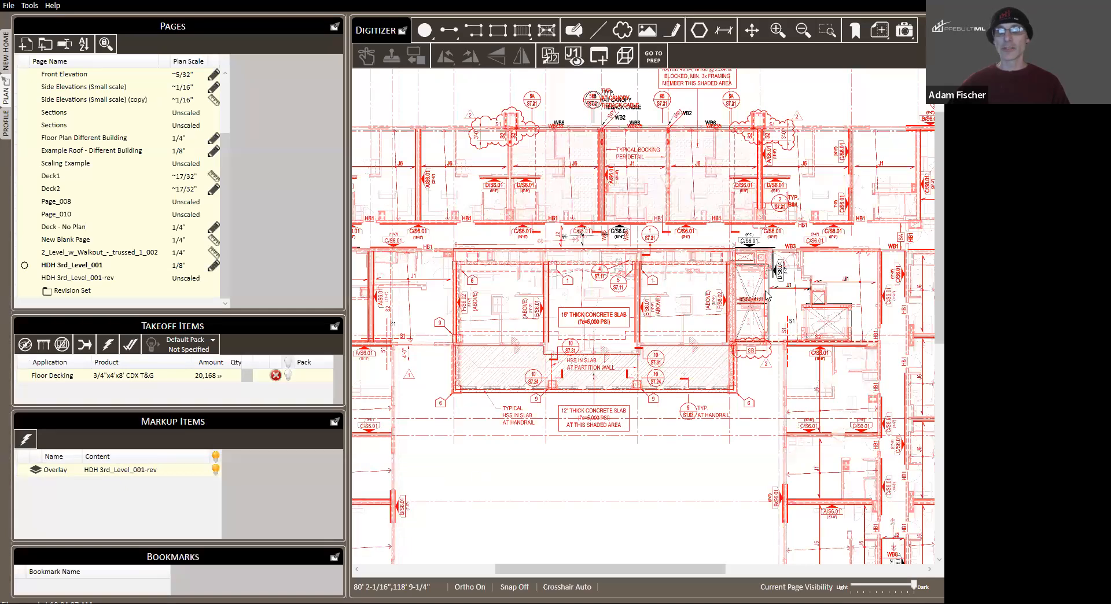
{"action": "left_click_drag", "start_coordinate": [549, 199], "coordinate": [737, 237]}
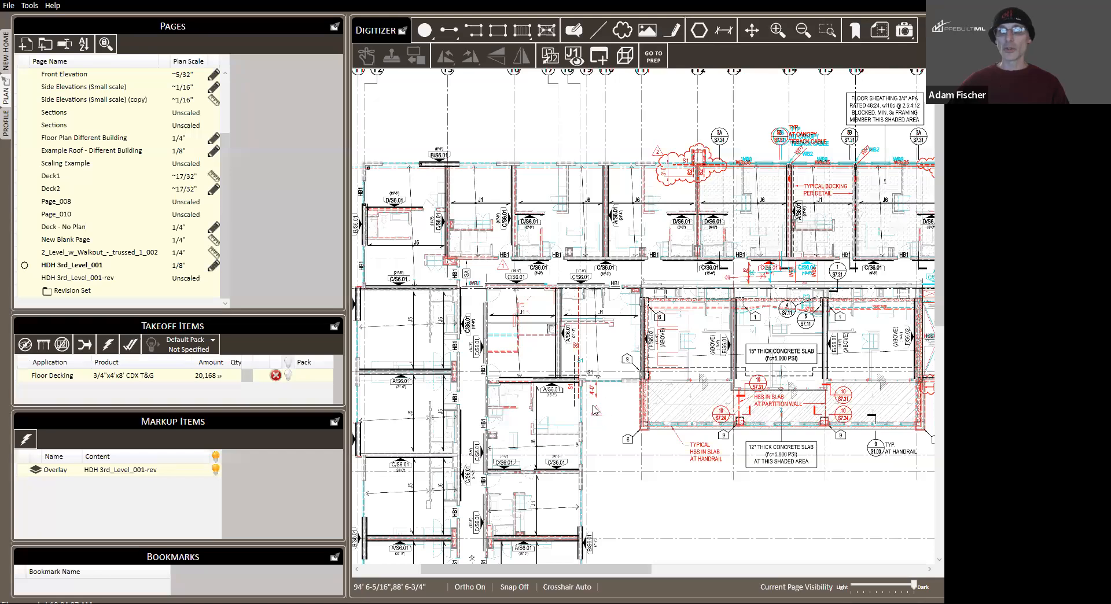
- Examine the color-coded differences in the partition walls, corridor and concrete slab areas of the overlaid plans
{"action": "scroll", "coordinate": [510, 360], "scroll_direction": "up", "scroll_amount": 5}
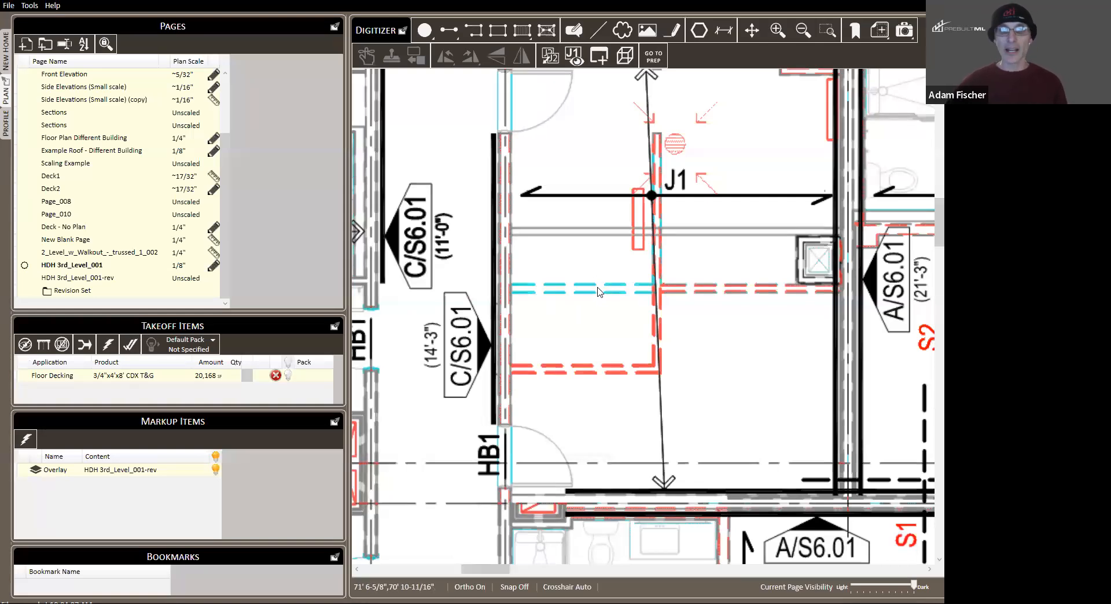
{"action": "scroll", "coordinate": [629, 337], "scroll_direction": "down", "scroll_amount": 2}
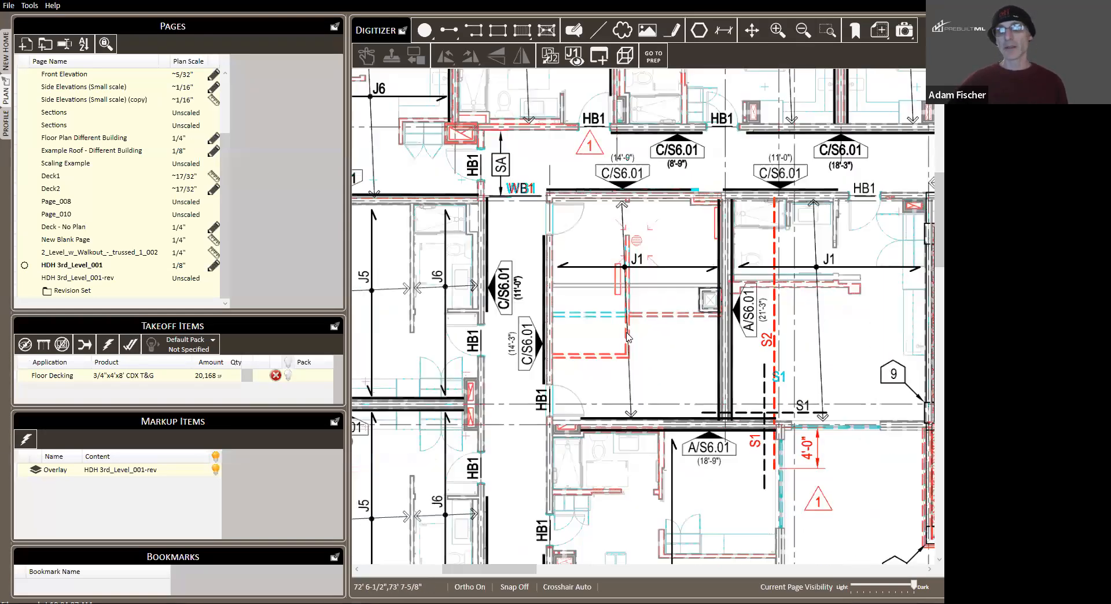
{"action": "scroll", "coordinate": [790, 266], "scroll_direction": "down", "scroll_amount": 2}
{"action": "scroll", "coordinate": [724, 244], "scroll_direction": "down", "scroll_amount": 1}
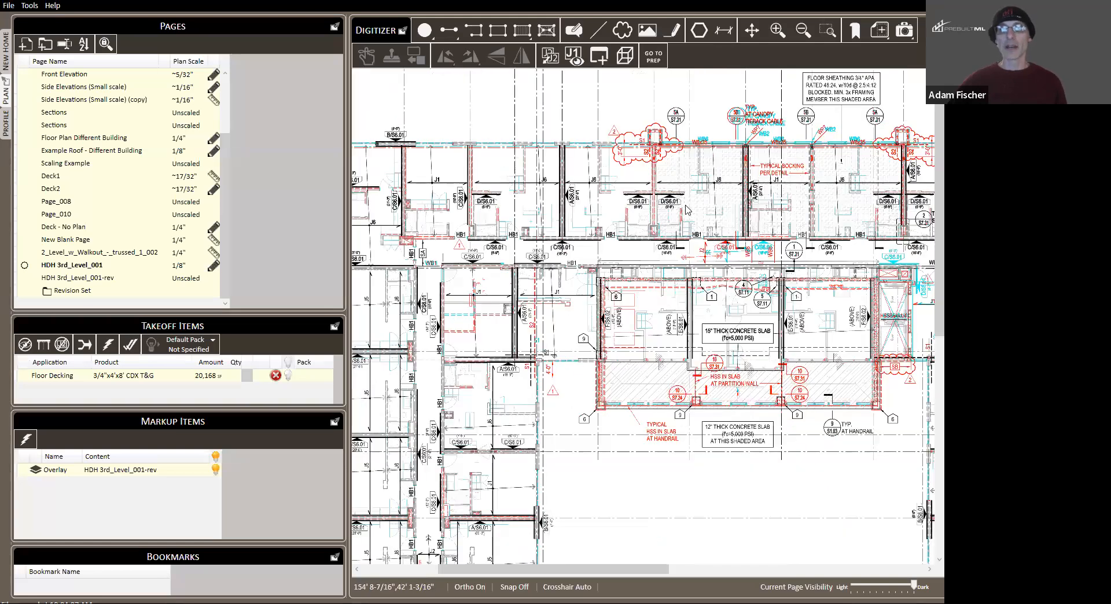
{"action": "left_click_drag", "start_coordinate": [805, 198], "coordinate": [688, 210]}
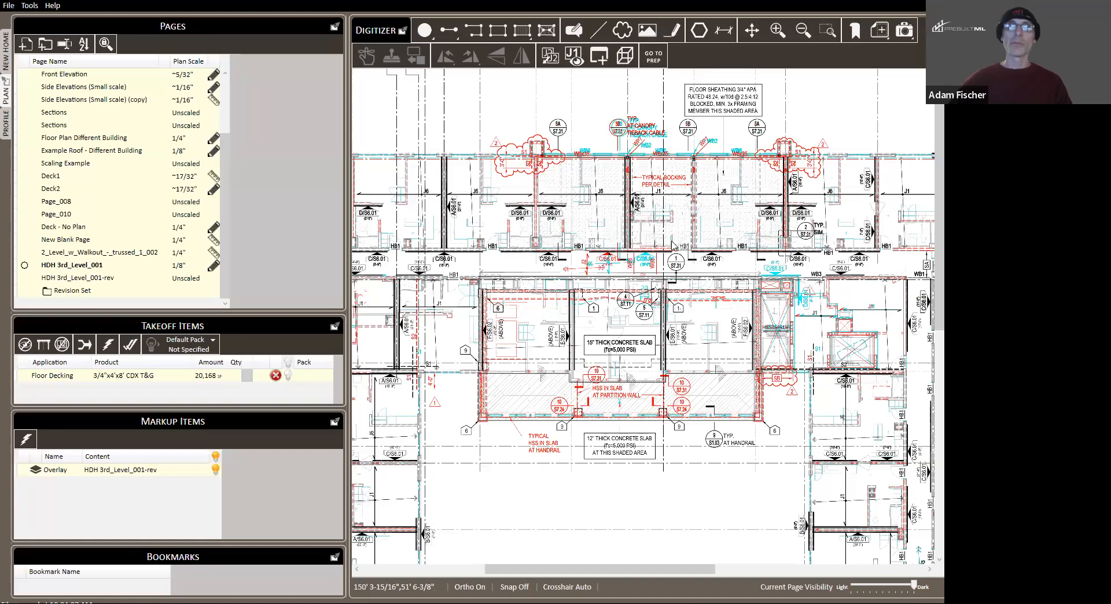
{"action": "scroll", "coordinate": [673, 246], "scroll_direction": "down", "scroll_amount": 1}
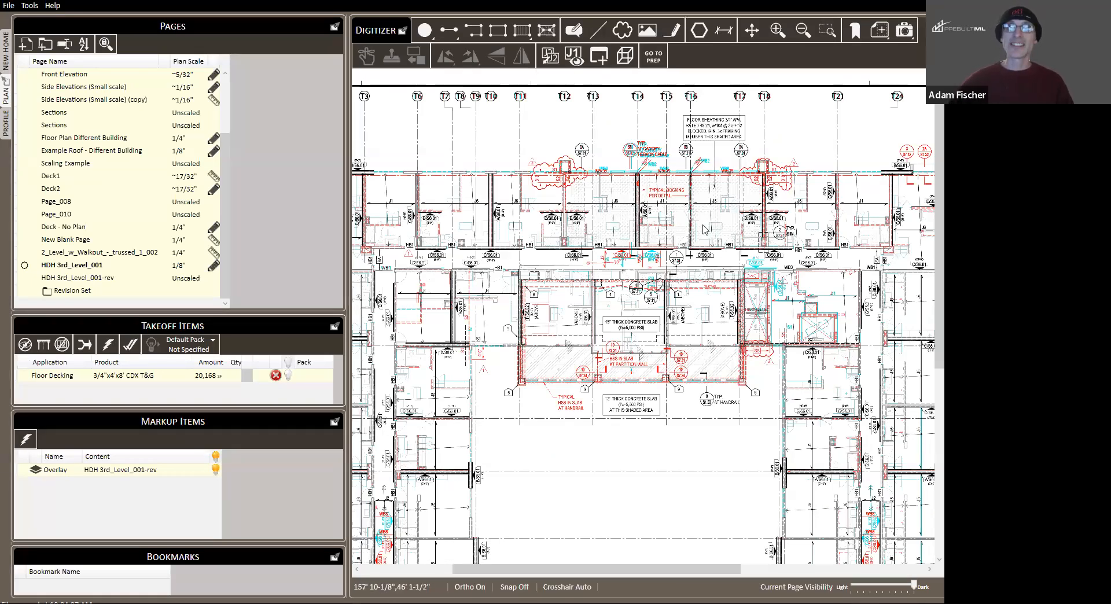
- Show the Floor Decking takeoff on top of the overlaid original and revised plans
{"action": "scroll", "coordinate": [706, 232], "scroll_direction": "down", "scroll_amount": 3}
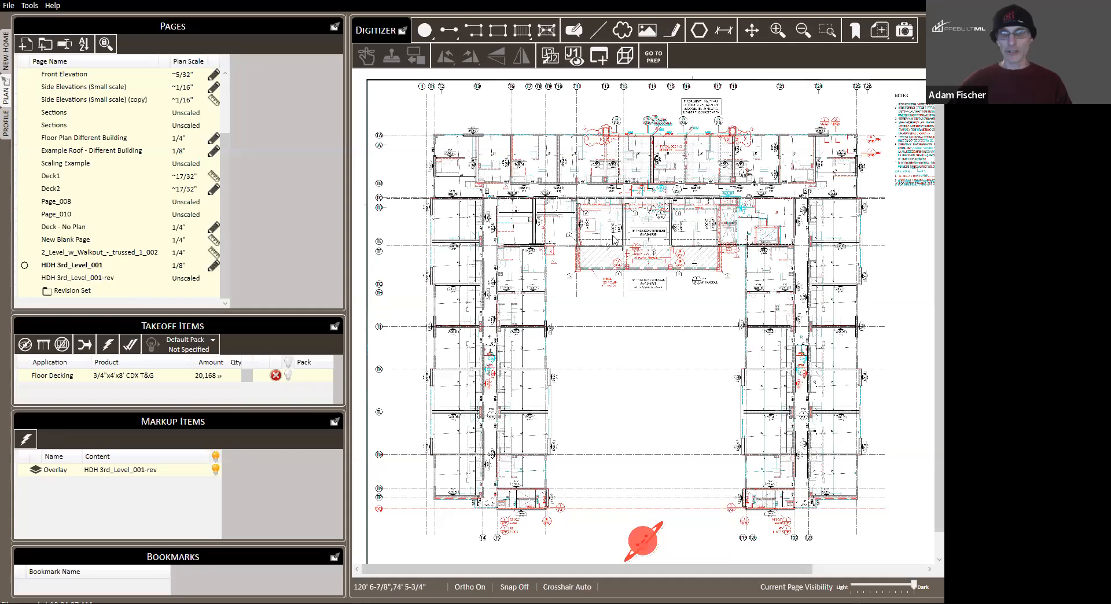
{"action": "scroll", "coordinate": [613, 238], "scroll_direction": "up", "scroll_amount": 2}
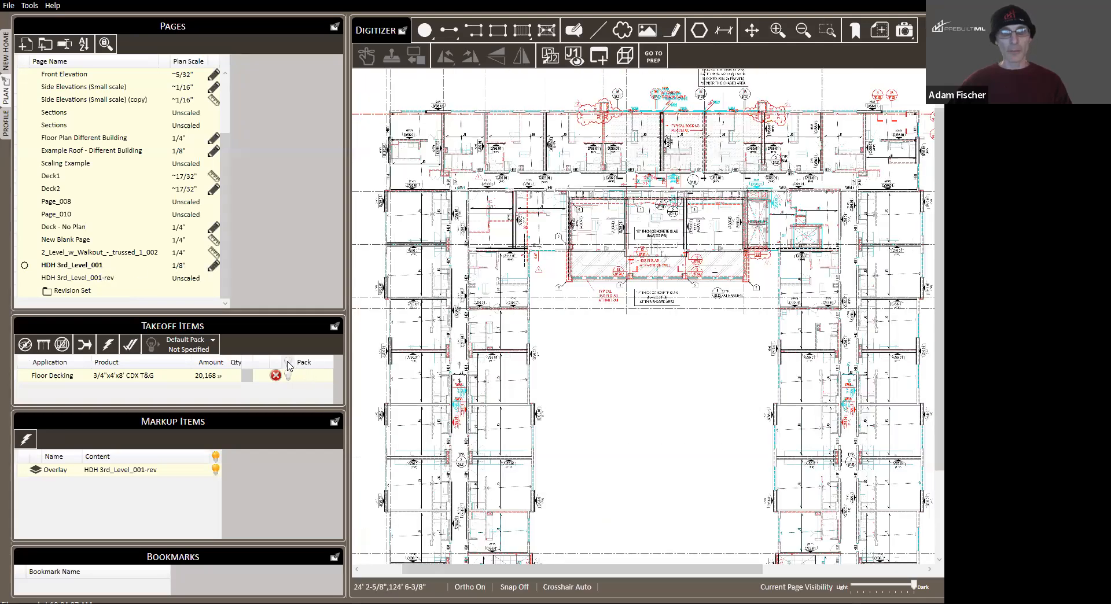
{"action": "left_click", "coordinate": [288, 365]}
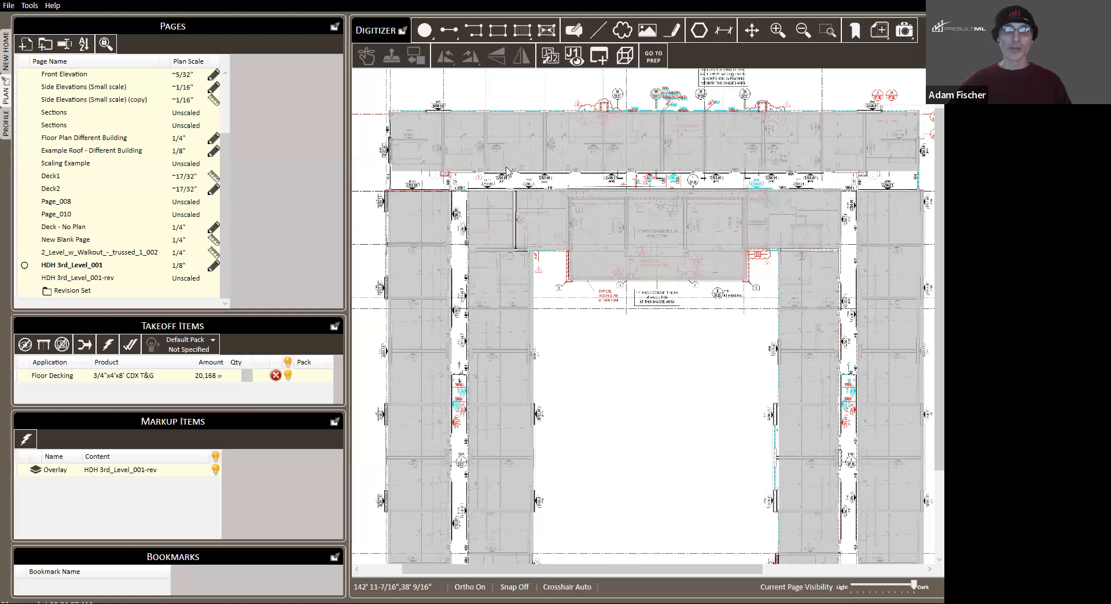
- Examine how the Floor Decking takeoff sections line up with the color-coded differences between the original and revised plans
{"action": "scroll", "coordinate": [508, 220], "scroll_direction": "down", "scroll_amount": 2}
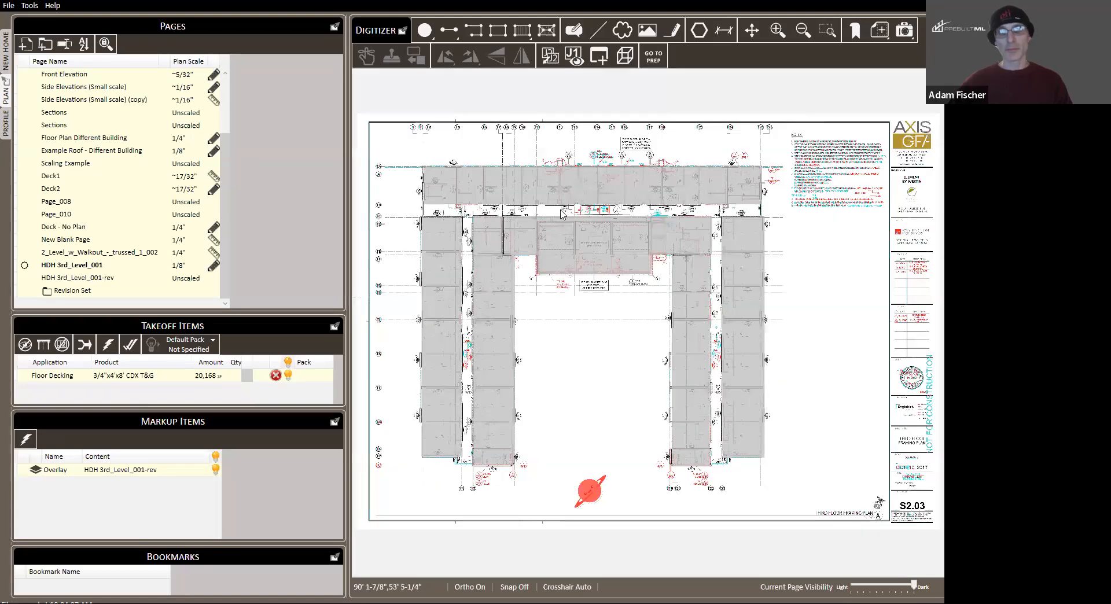
{"action": "right_click", "coordinate": [510, 218]}
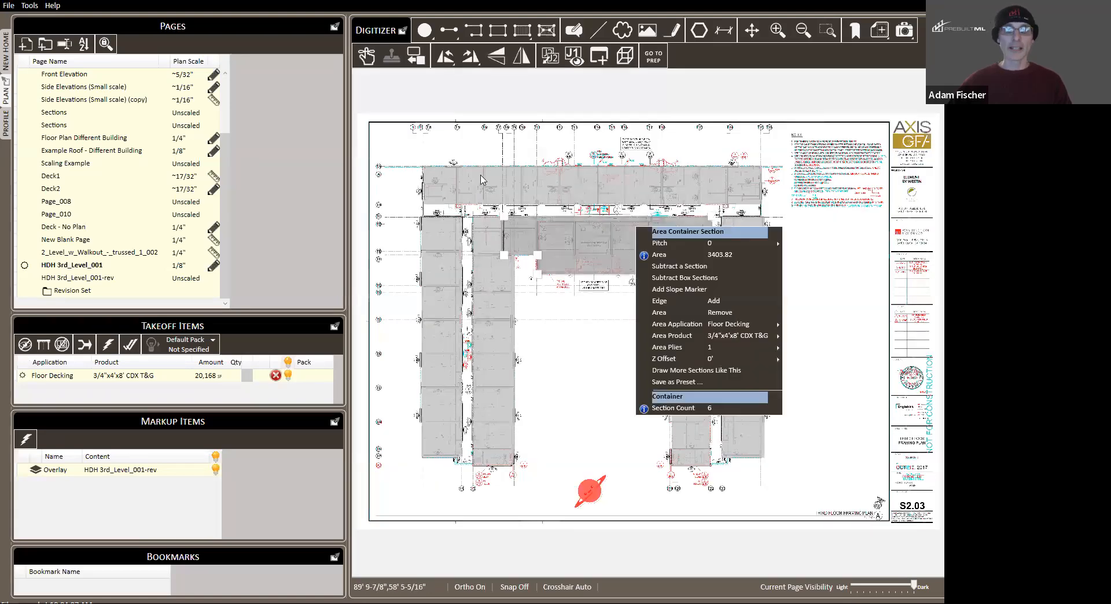
{"action": "left_click", "coordinate": [438, 145]}
{"action": "scroll", "coordinate": [439, 215], "scroll_direction": "up", "scroll_amount": 1}
{"action": "scroll", "coordinate": [476, 140], "scroll_direction": "up", "scroll_amount": 1}
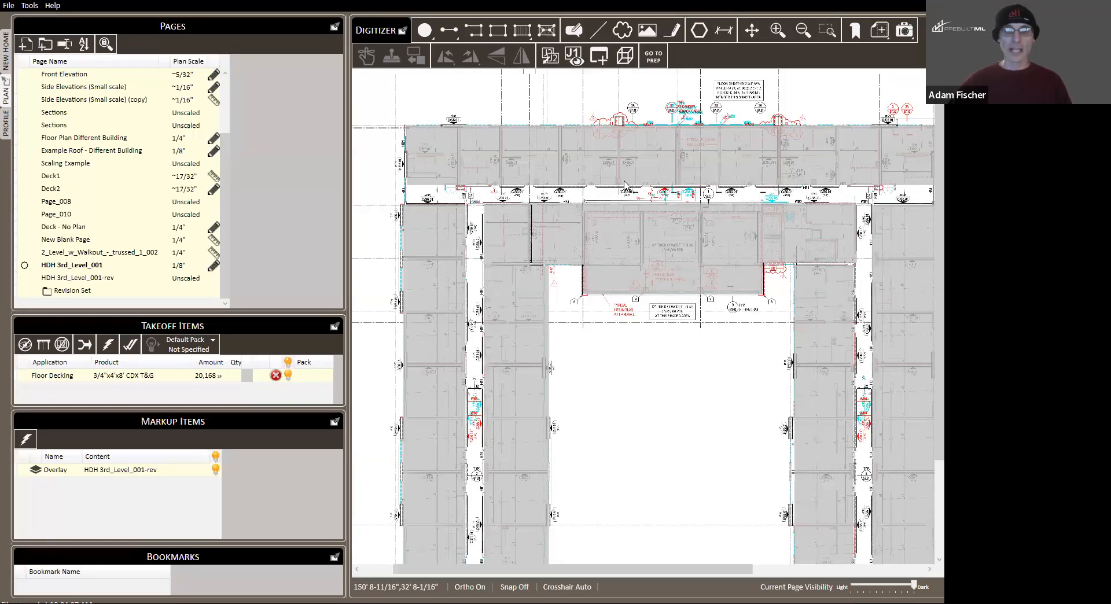
{"action": "scroll", "coordinate": [574, 238], "scroll_direction": "down", "scroll_amount": 1}
{"action": "scroll", "coordinate": [555, 188], "scroll_direction": "down", "scroll_amount": 1}
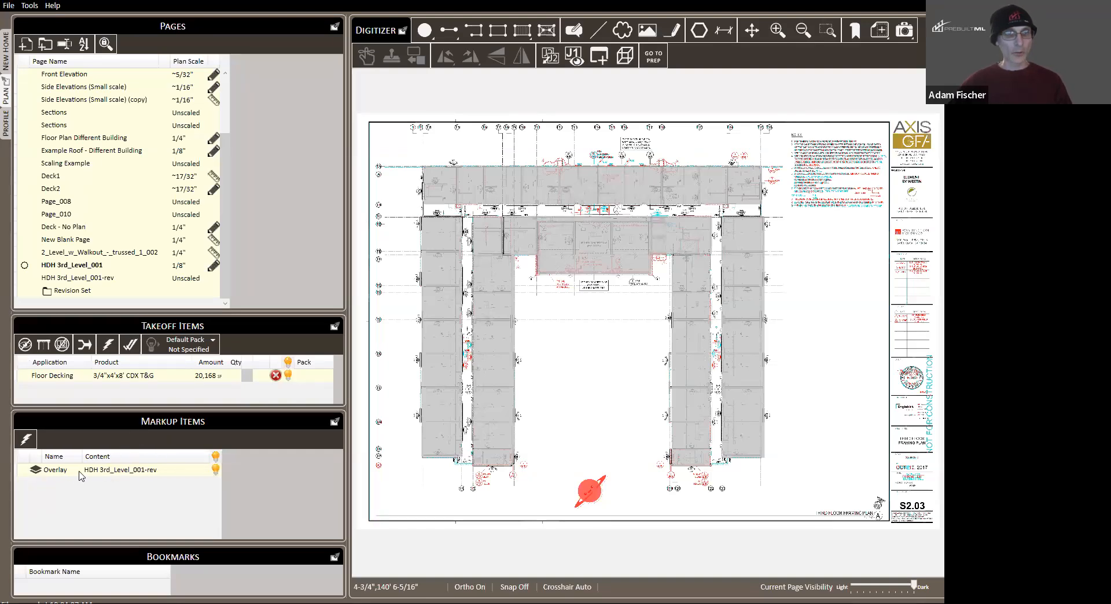
- Turn off the overlay comparison, set the HDH 3rd_Level_001-rev overlay as the page's background image, and inspect the plan
{"action": "right_click", "coordinate": [121, 473]}
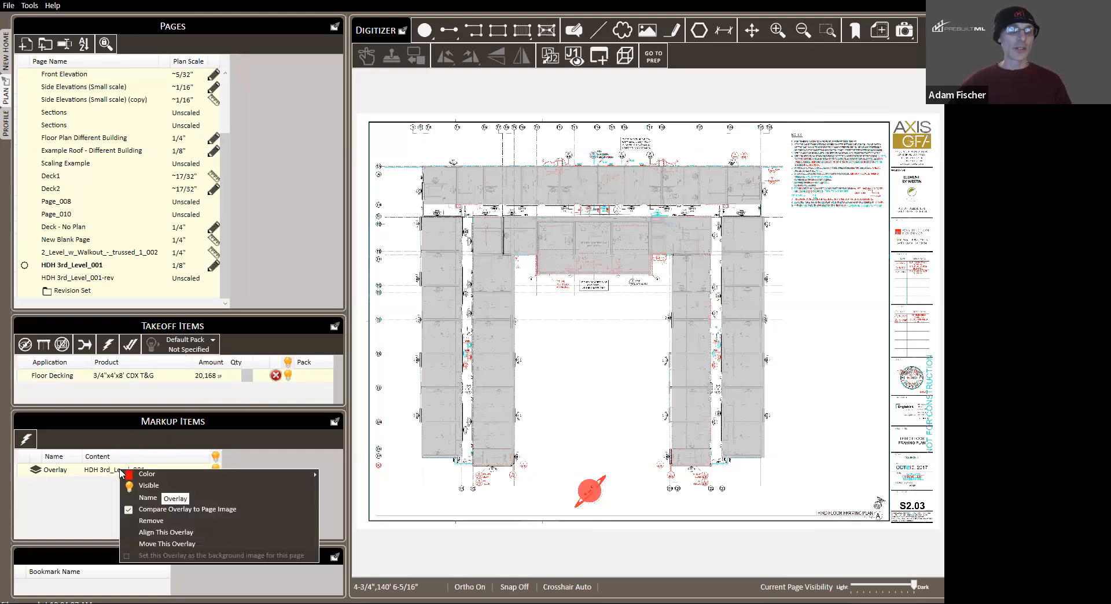
{"action": "left_click", "coordinate": [126, 512]}
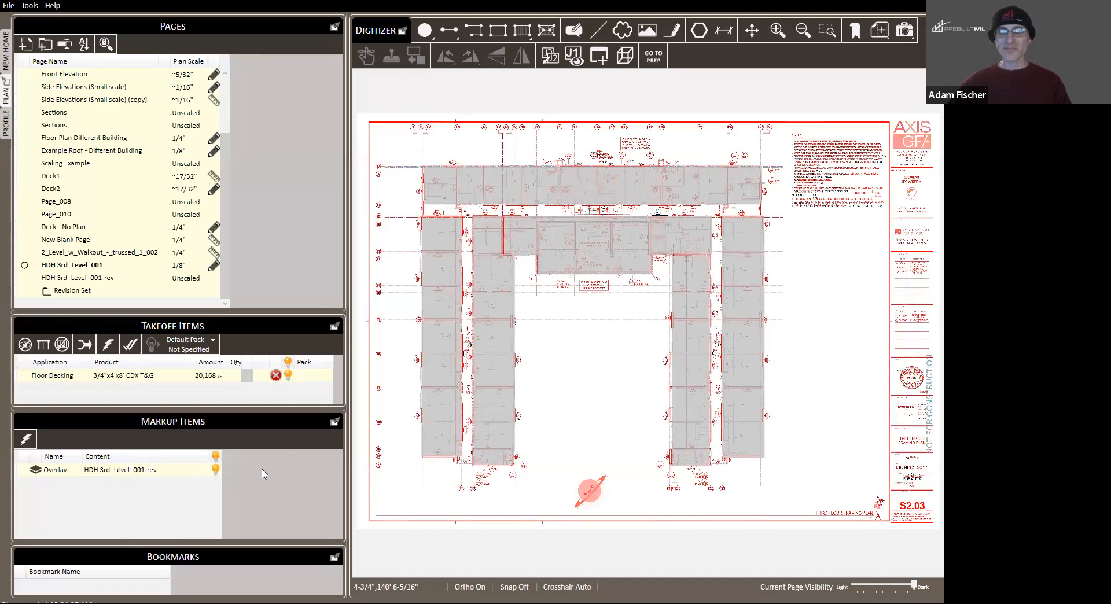
{"action": "right_click", "coordinate": [119, 472]}
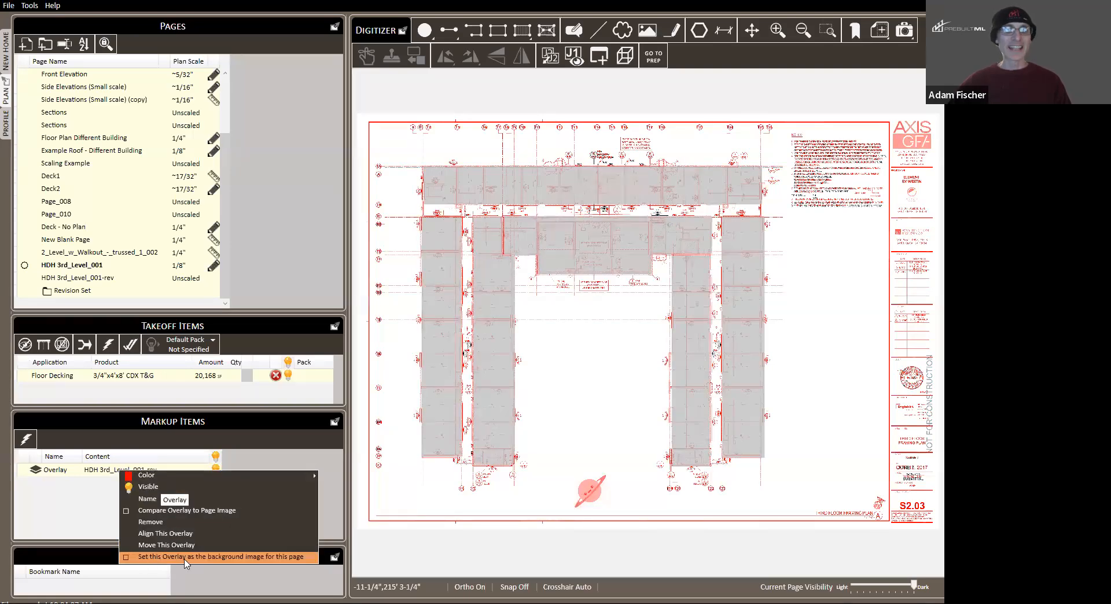
{"action": "left_click", "coordinate": [258, 561]}
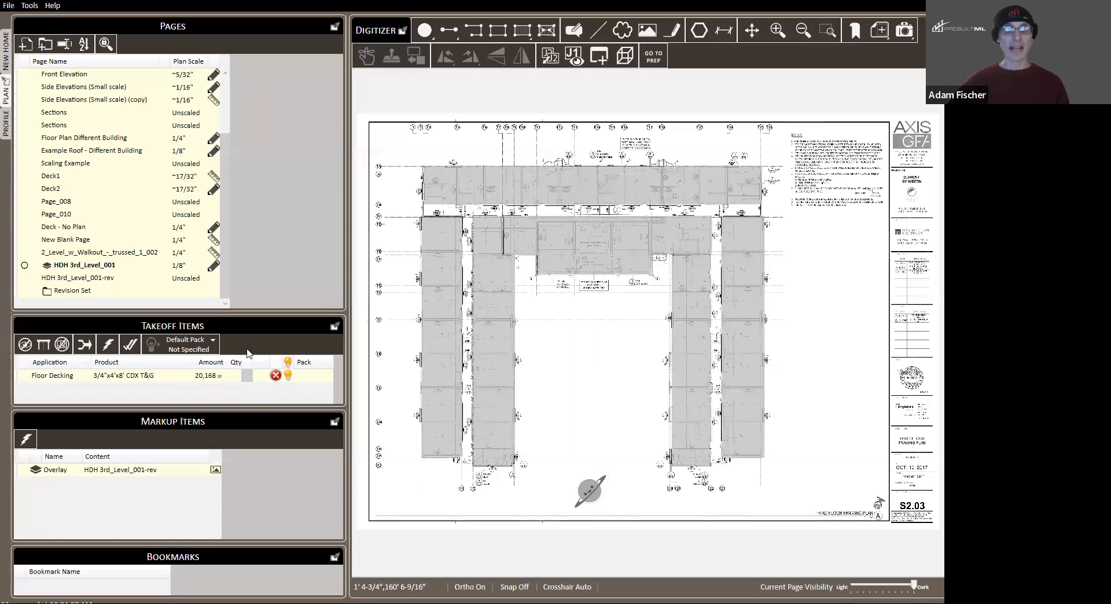
{"action": "scroll", "coordinate": [590, 492], "scroll_direction": "up", "scroll_amount": 6}
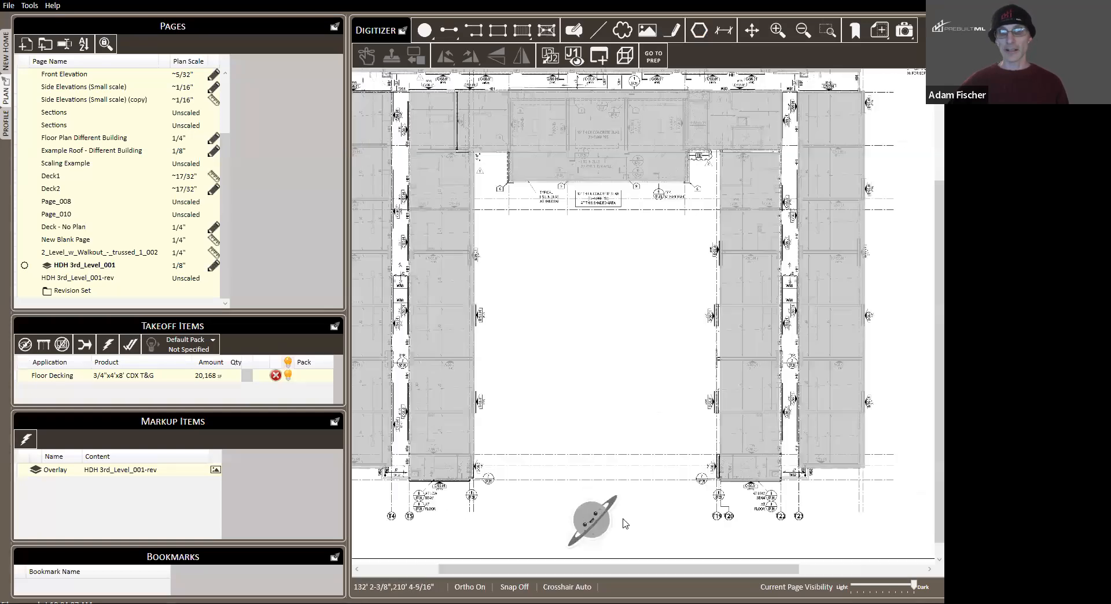
{"action": "scroll", "coordinate": [621, 467], "scroll_direction": "down", "scroll_amount": 6}
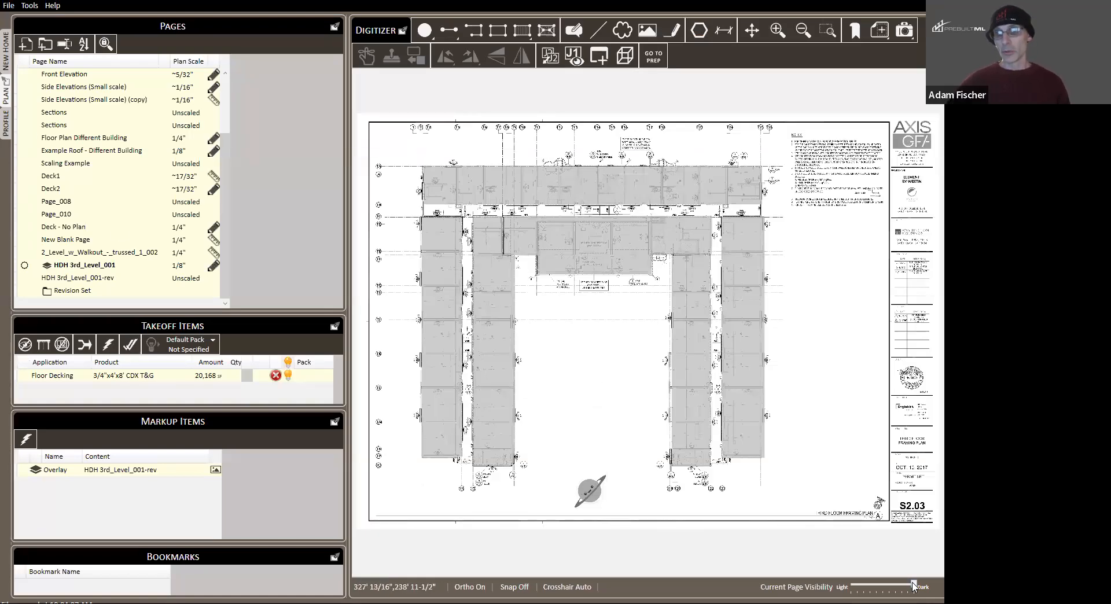
{"action": "mouse_move", "coordinate": [915, 588]}
{"action": "left_mouse_down"}
{"action": "mouse_move", "coordinate": [836, 587]}
{"action": "mouse_move", "coordinate": [922, 587]}
{"action": "left_mouse_up"}
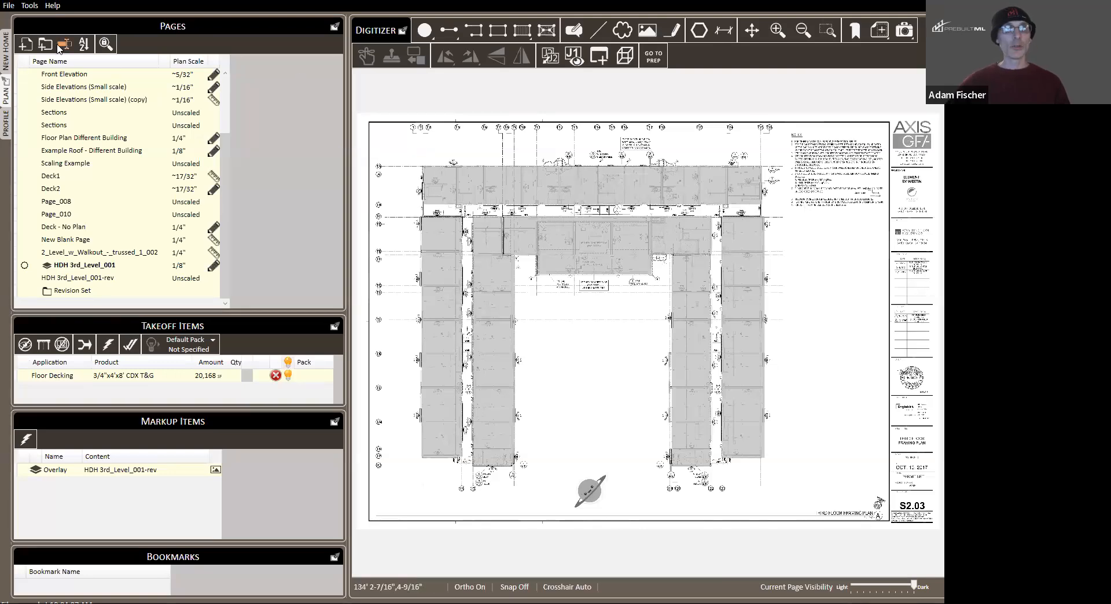
- Switch the job's framing layouts from Current Page Visibility to Page Visibility Override
{"action": "left_click", "coordinate": [10, 54]}
{"action": "left_click", "coordinate": [283, 22]}
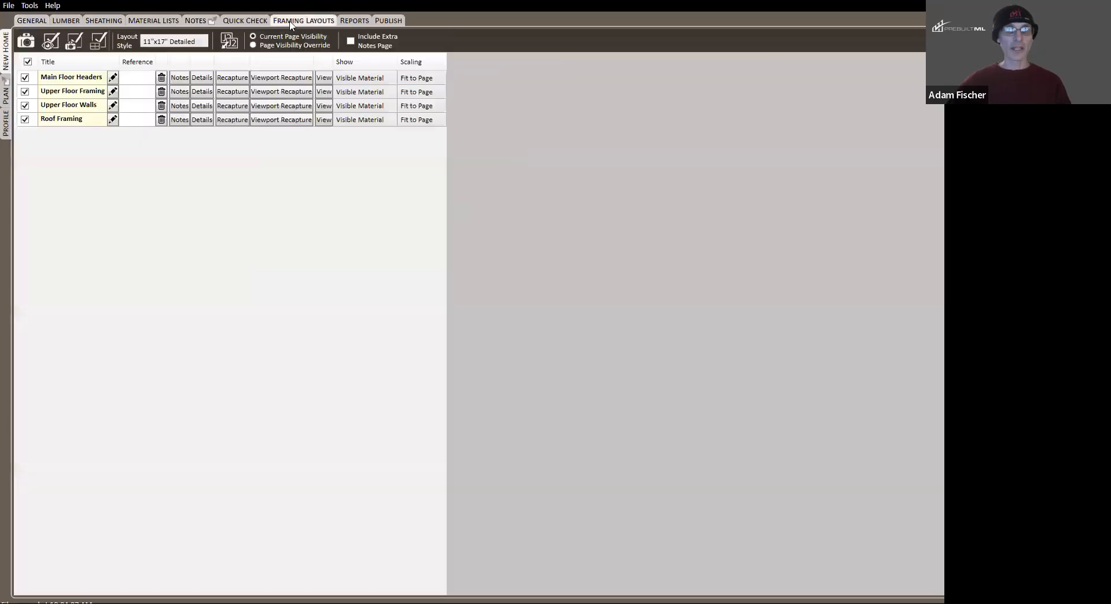
{"action": "left_click", "coordinate": [253, 45]}
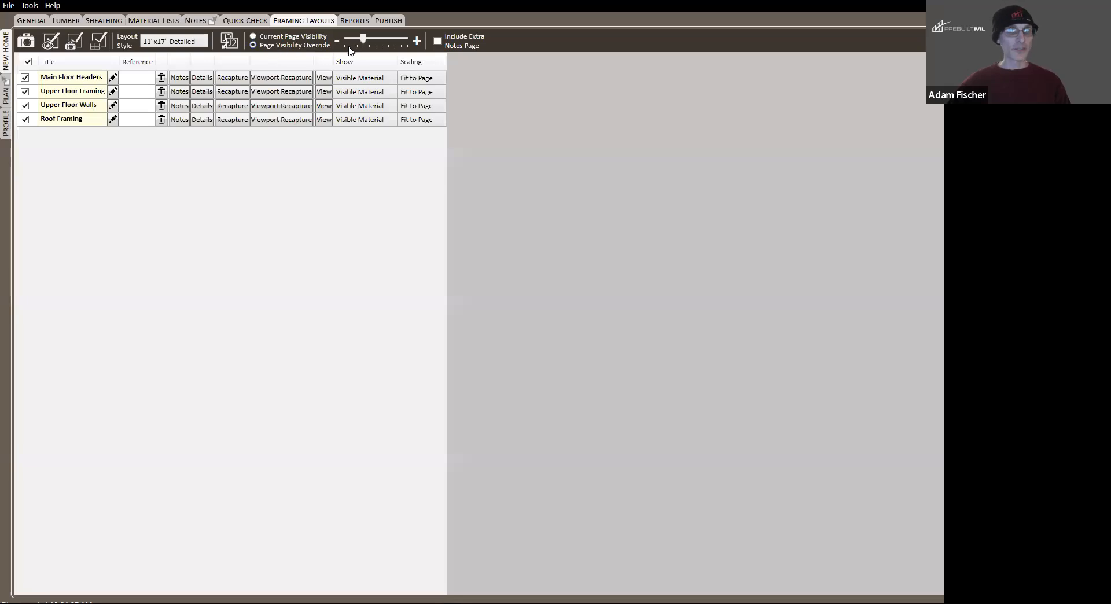
{"action": "left_click", "coordinate": [8, 91]}
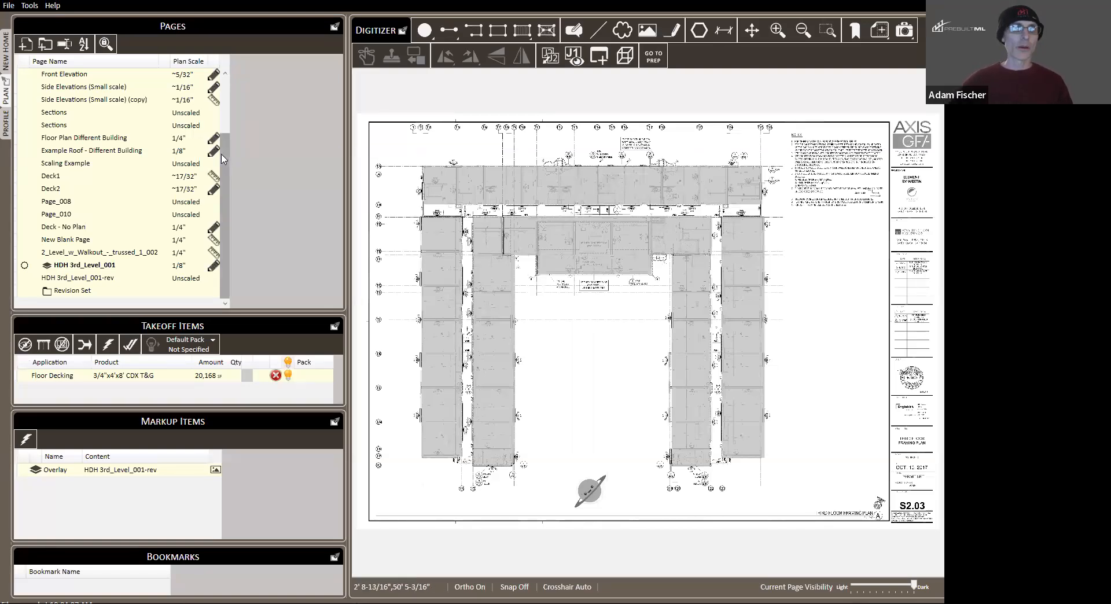
{"action": "left_click", "coordinate": [8, 58]}
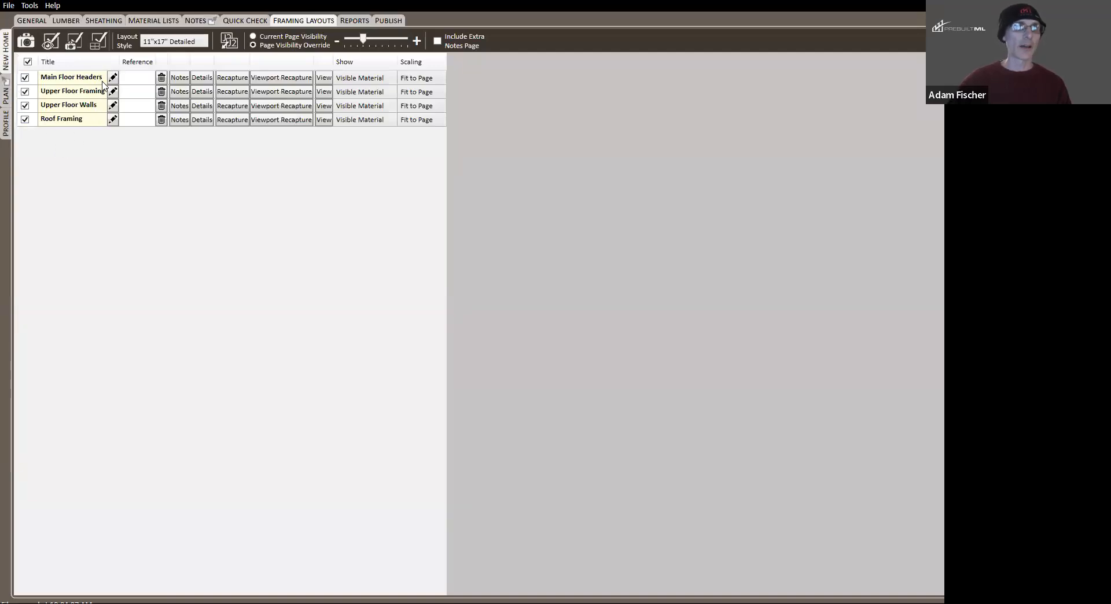
- Preview the selected framing layouts and review the sheets from Main Floor Headers through Upper Floor Walls
{"action": "left_click", "coordinate": [58, 45]}
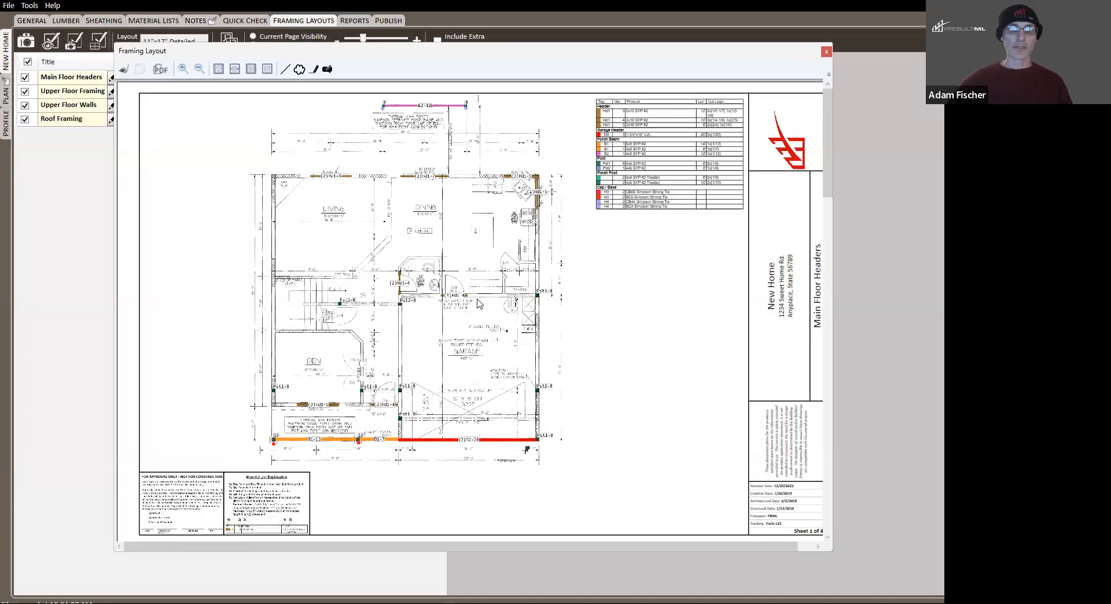
{"action": "scroll", "coordinate": [562, 228], "scroll_direction": "down", "scroll_amount": 10}
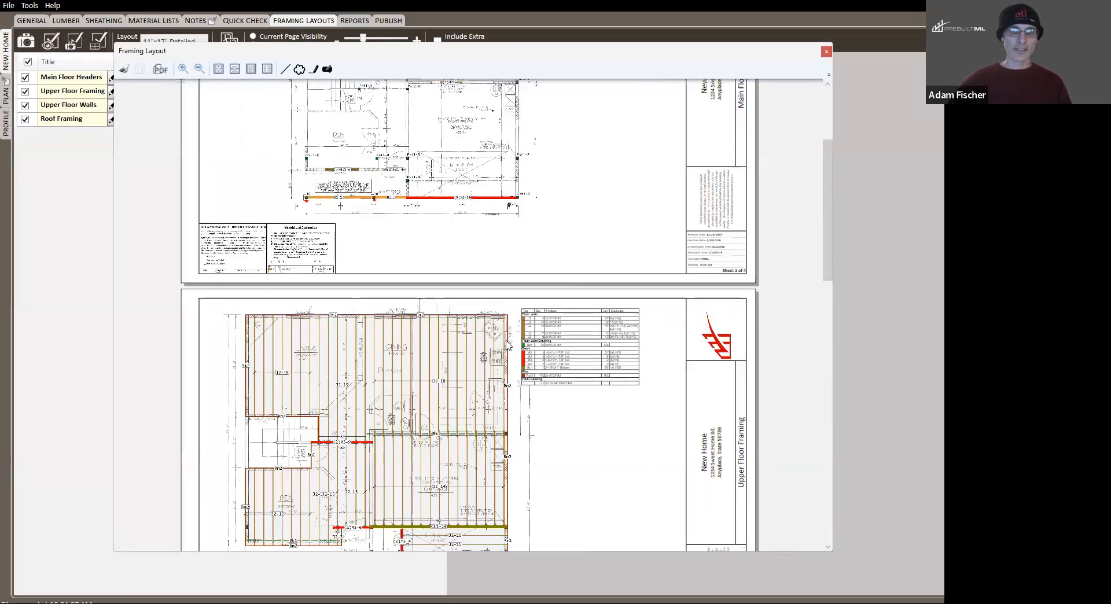
{"action": "scroll", "coordinate": [517, 209], "scroll_direction": "down", "scroll_amount": 4}
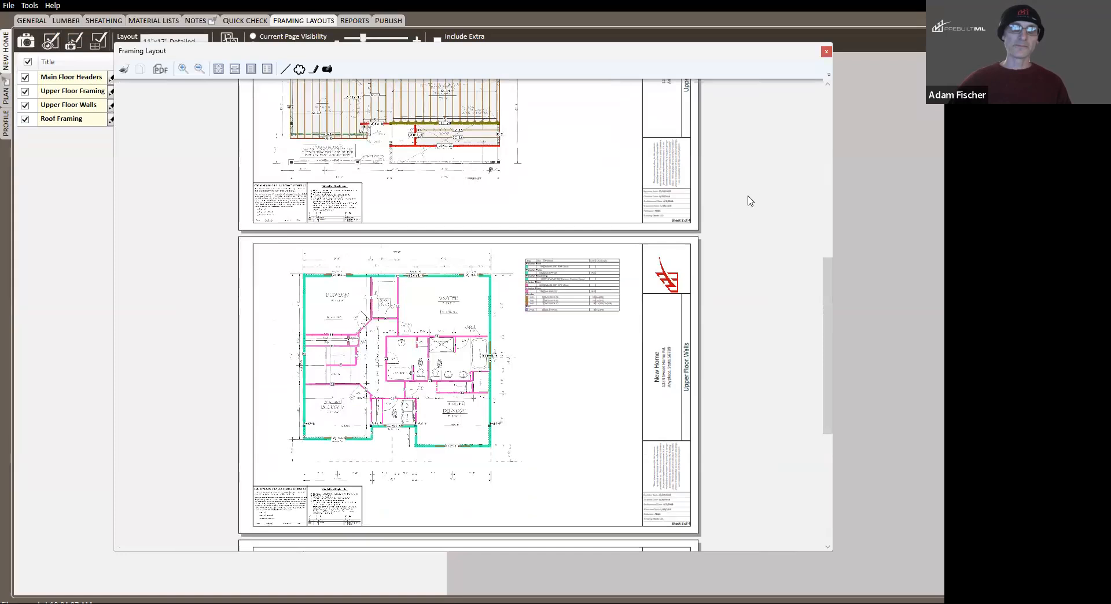
{"action": "left_click_drag", "start_coordinate": [826, 302], "coordinate": [851, 67]}
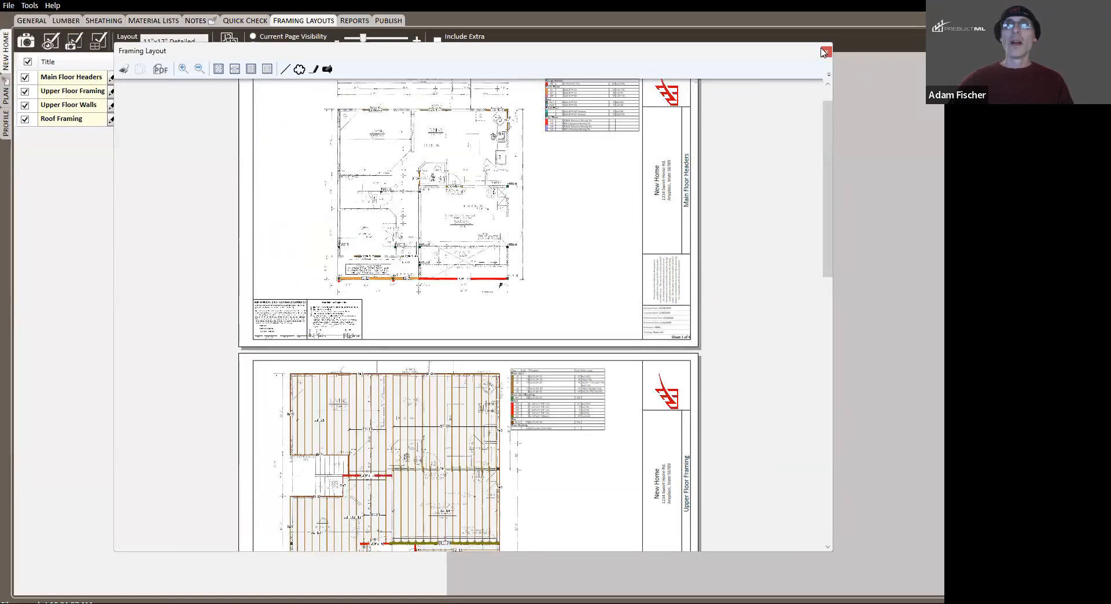
{"action": "left_click", "coordinate": [826, 52]}
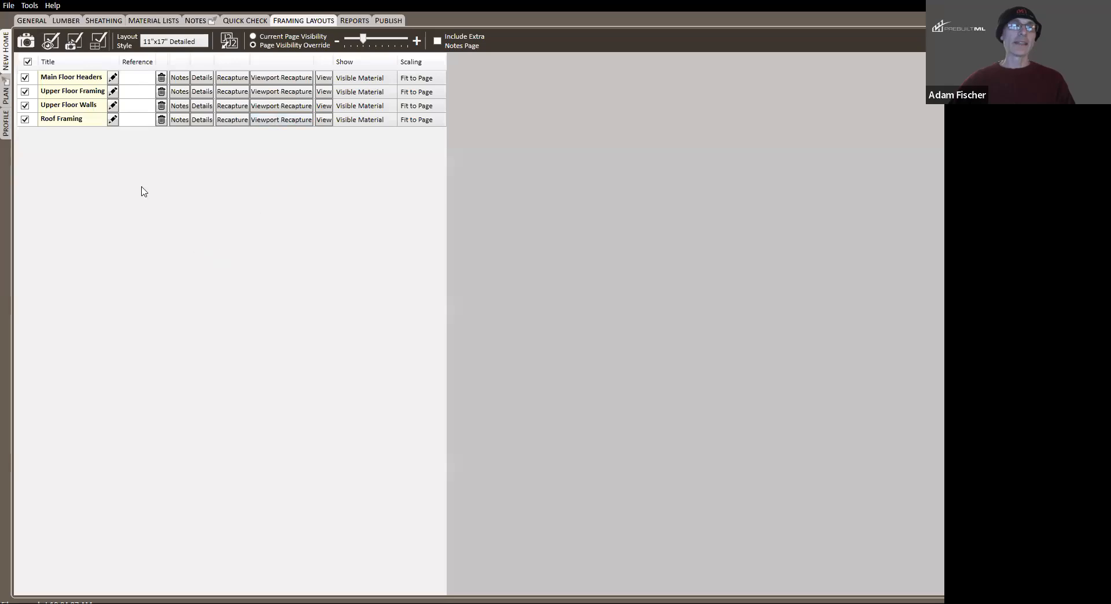
- Recapture the Main Floor Headers framing layout at its original viewport and review the resulting sheet
{"action": "left_click", "coordinate": [7, 93]}
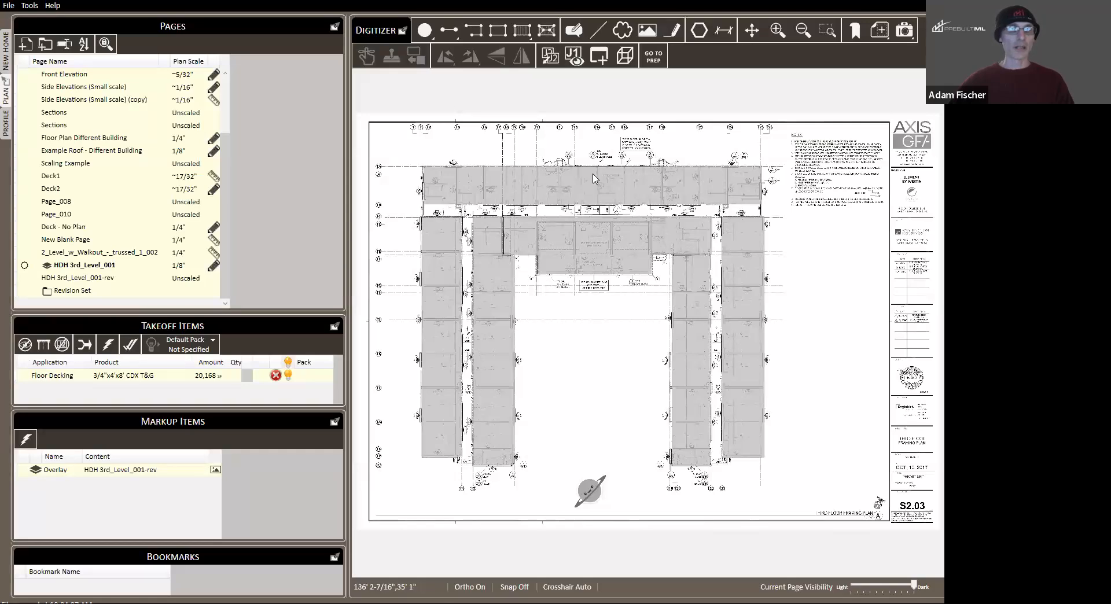
{"action": "left_click", "coordinate": [7, 51]}
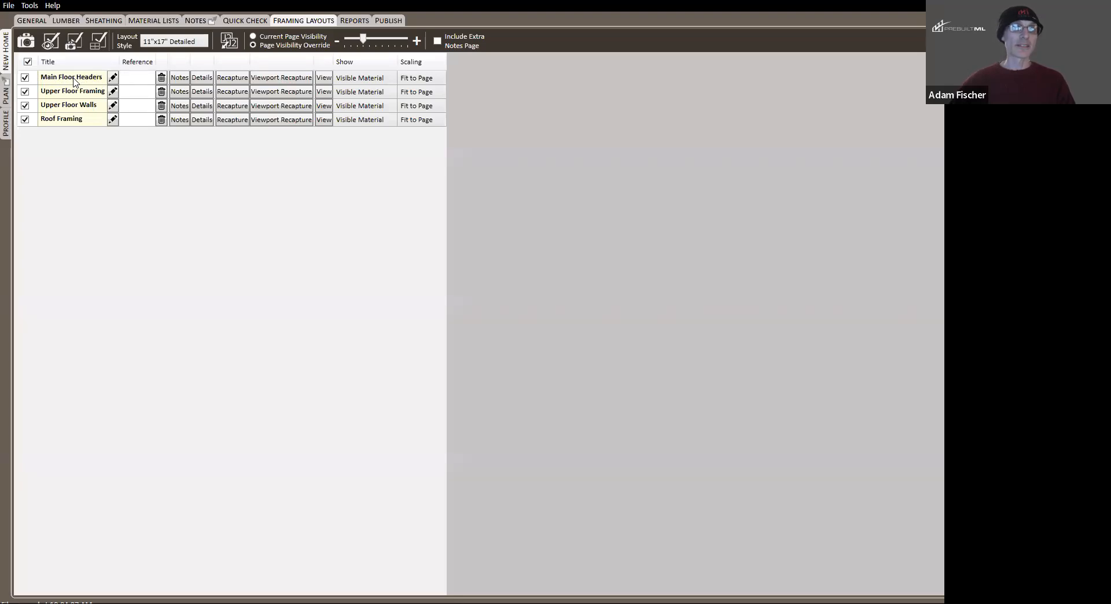
{"action": "left_click", "coordinate": [285, 79]}
{"action": "left_click", "coordinate": [287, 127]}
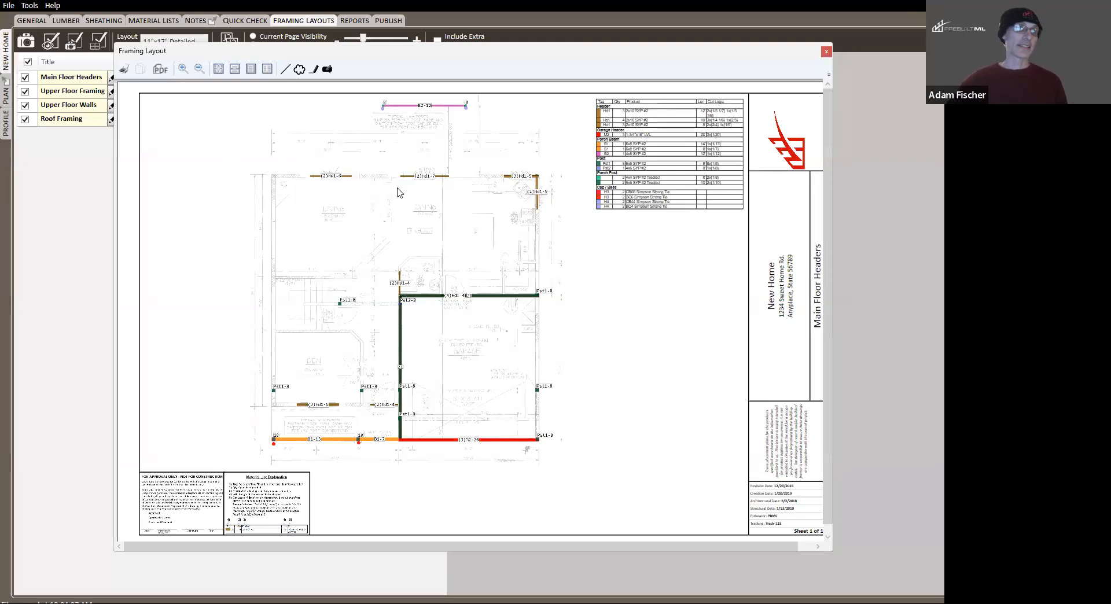
{"action": "left_click", "coordinate": [827, 52]}
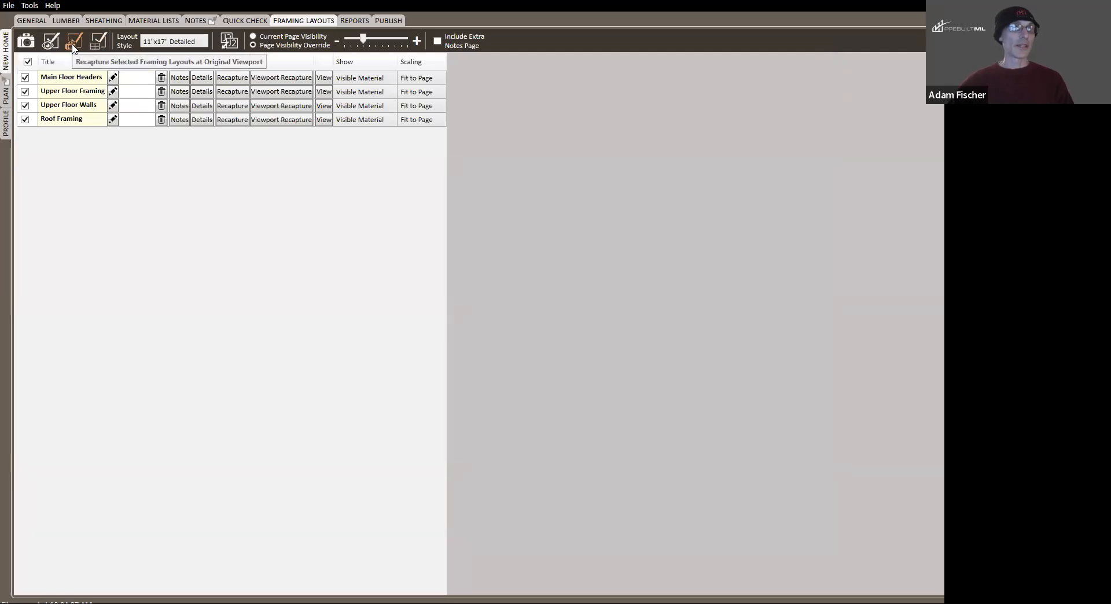
- Exclude Main Floor Headers, recapture the Upper Floor Framing, Upper Floor Walls and Roof Framing layouts at their original viewports, and review the sheets
{"action": "left_click", "coordinate": [27, 77]}
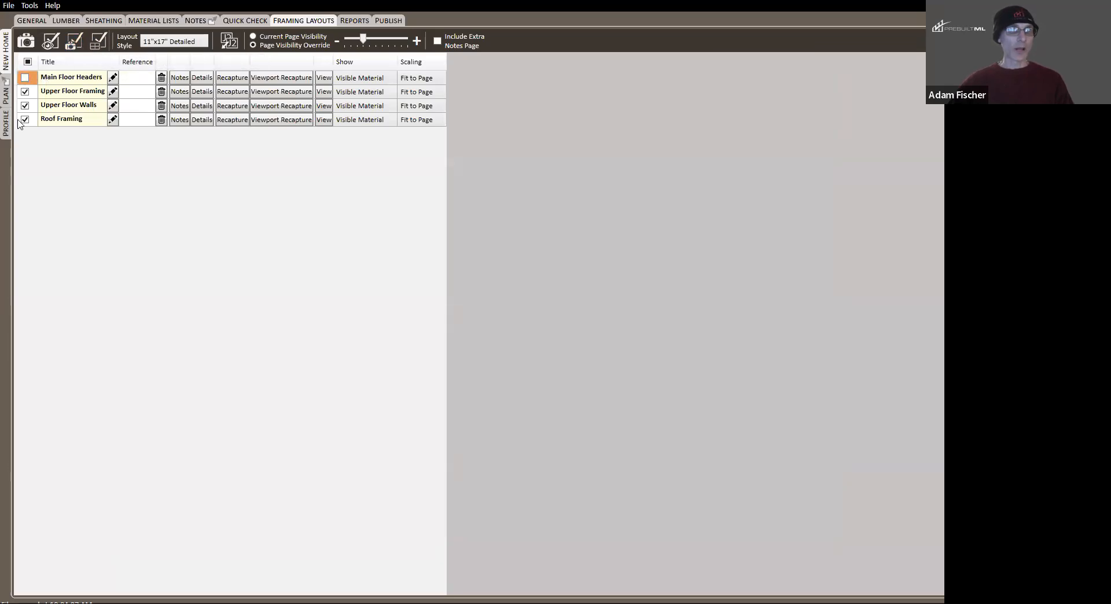
{"action": "left_click", "coordinate": [74, 44]}
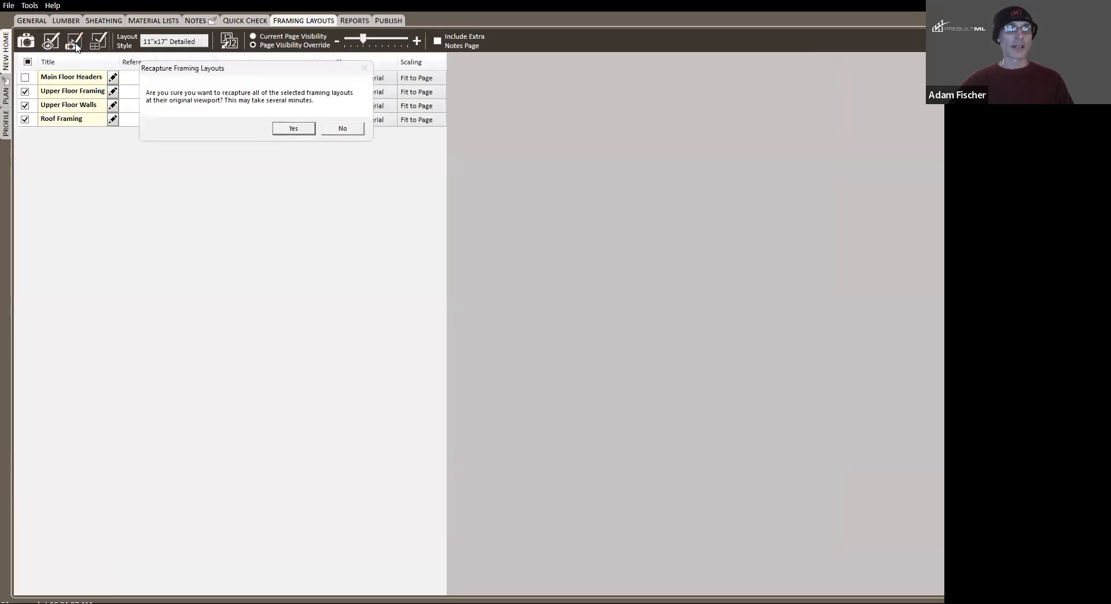
{"action": "left_click", "coordinate": [295, 128]}
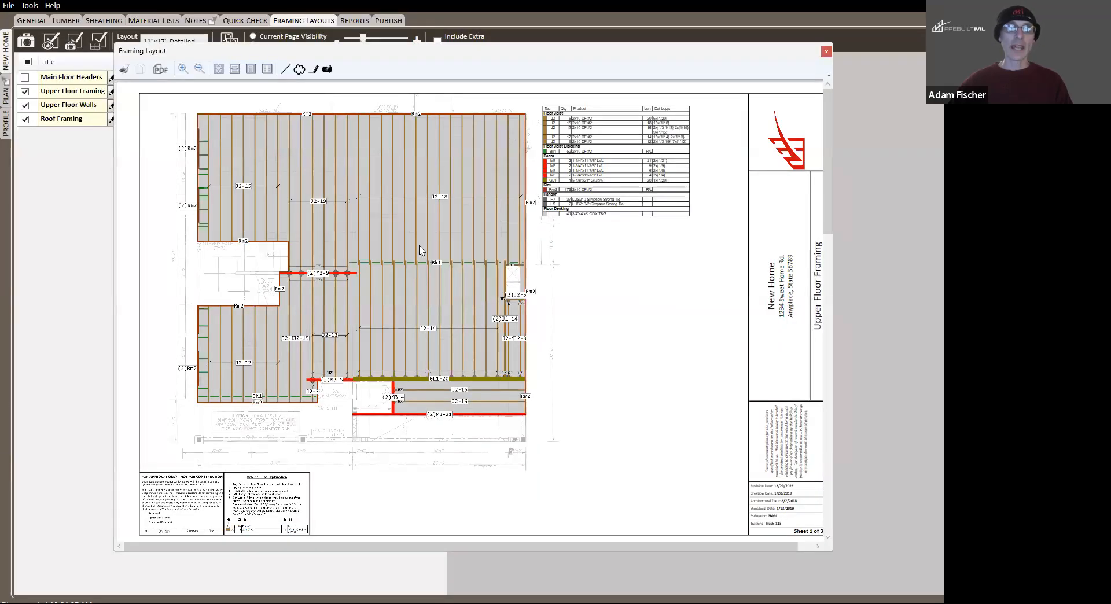
{"action": "scroll", "coordinate": [429, 250], "scroll_direction": "down", "scroll_amount": 3}
{"action": "left_click_drag", "start_coordinate": [523, 342], "coordinate": [539, 159]}
{"action": "left_click_drag", "start_coordinate": [563, 374], "coordinate": [521, 449]}
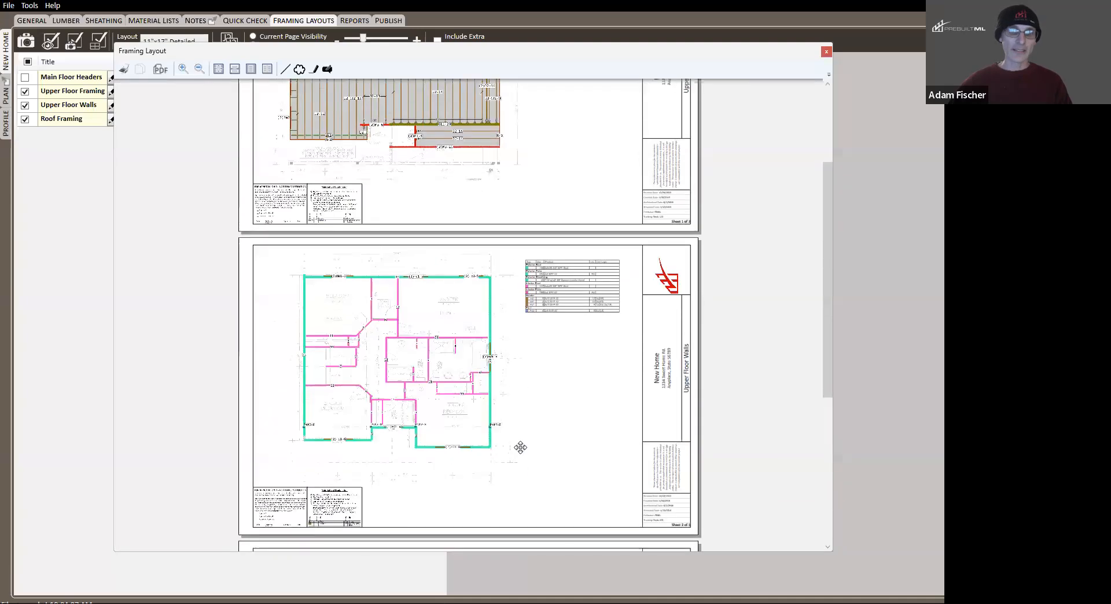
{"action": "left_click_drag", "start_coordinate": [539, 205], "coordinate": [549, 287]}
{"action": "scroll", "coordinate": [606, 122], "scroll_direction": "up", "scroll_amount": 5}
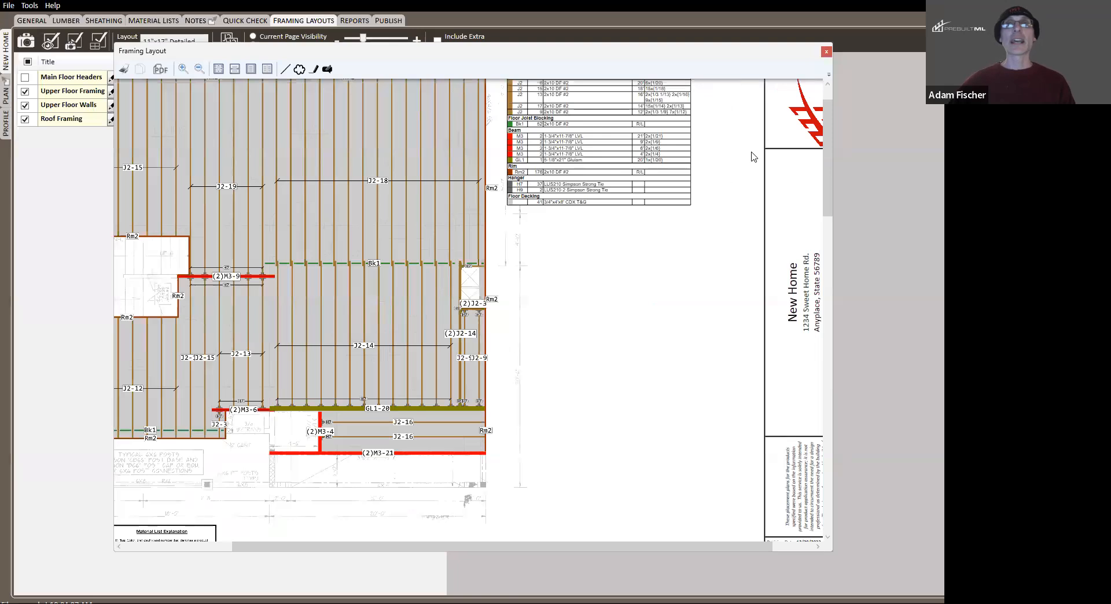
{"action": "left_click", "coordinate": [827, 52]}
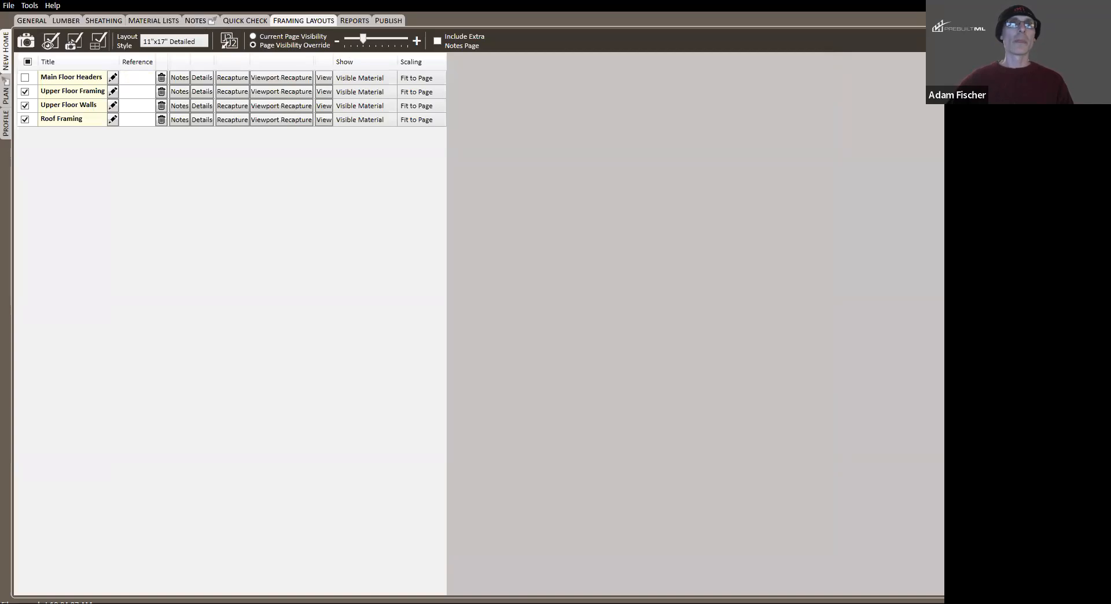
- Lighten the current plan page's visibility to 21% and return it to fully dark
{"action": "left_click", "coordinate": [7, 94]}
{"action": "left_click_drag", "start_coordinate": [914, 586], "coordinate": [864, 586]}
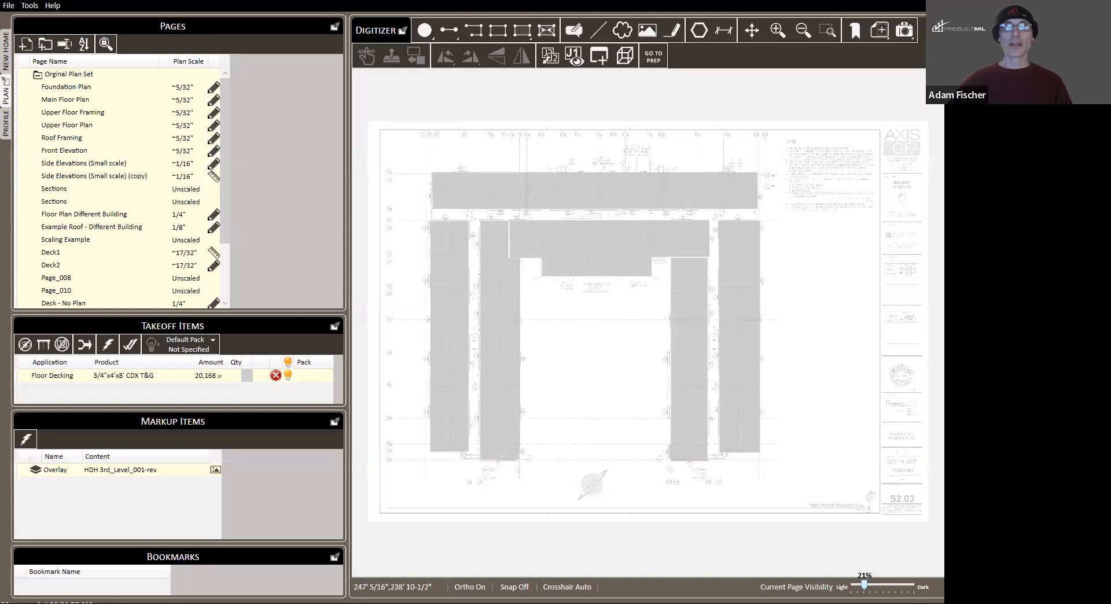
{"action": "left_click_drag", "start_coordinate": [864, 586], "coordinate": [914, 586]}
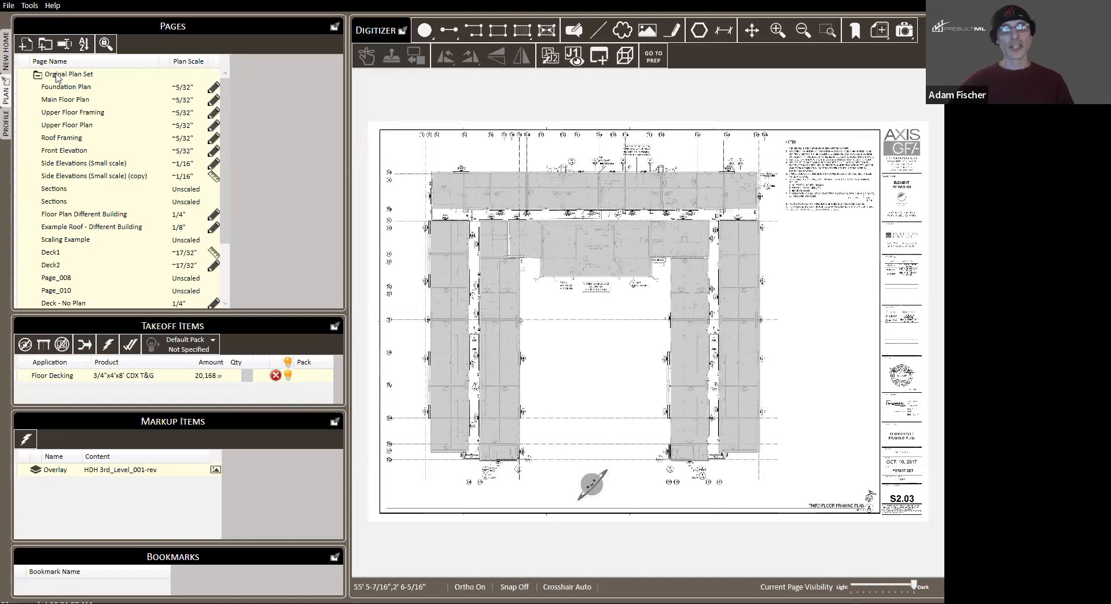
- Raise the framing layouts' Page Visibility Override to about the middle of its range
{"action": "left_click", "coordinate": [7, 52]}
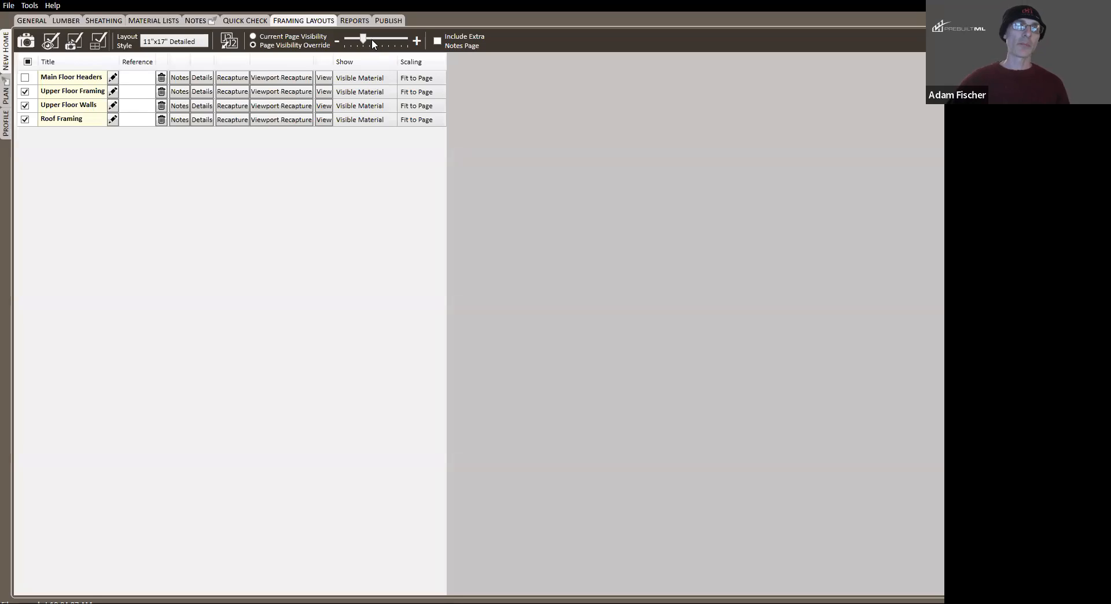
{"action": "left_click_drag", "start_coordinate": [371, 41], "coordinate": [379, 44]}
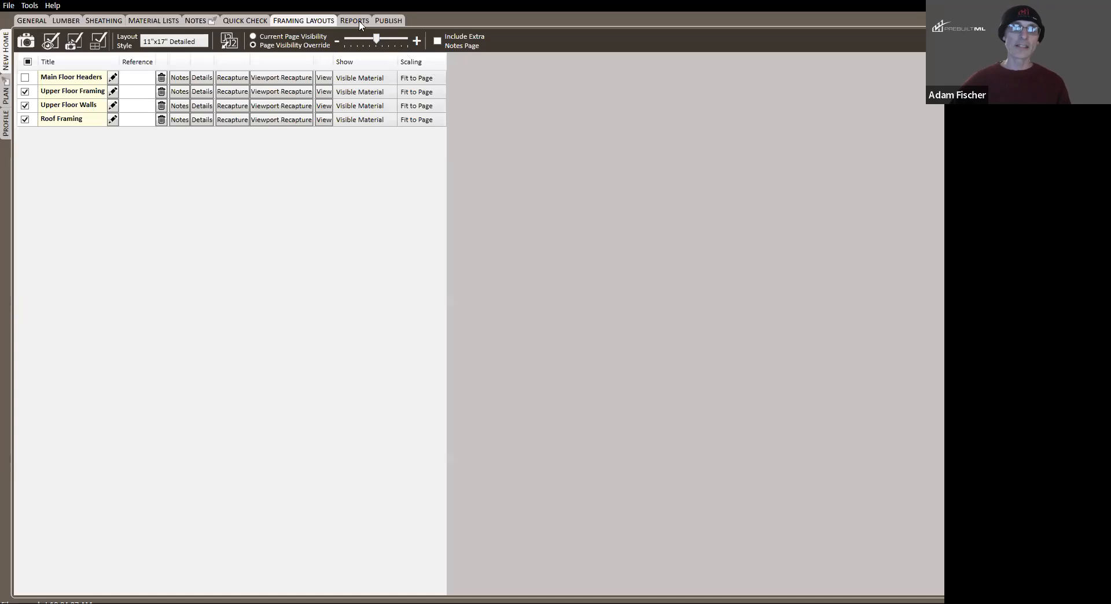
- In the House material list's Main Floor pack, set the Crawl Space Post input to 1/10
{"action": "left_click", "coordinate": [162, 24]}
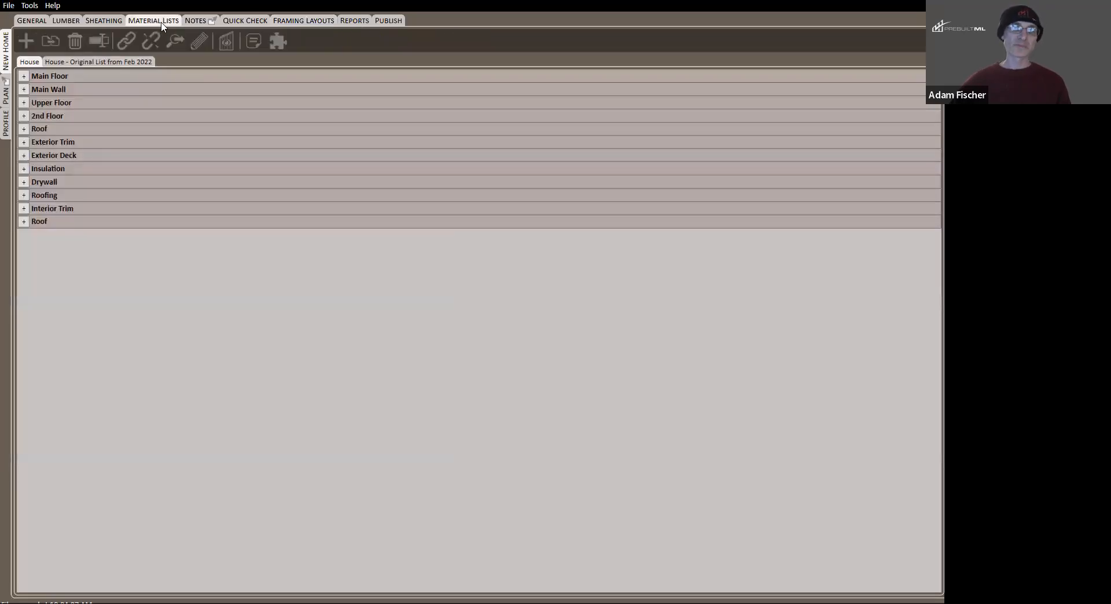
{"action": "left_click", "coordinate": [24, 77]}
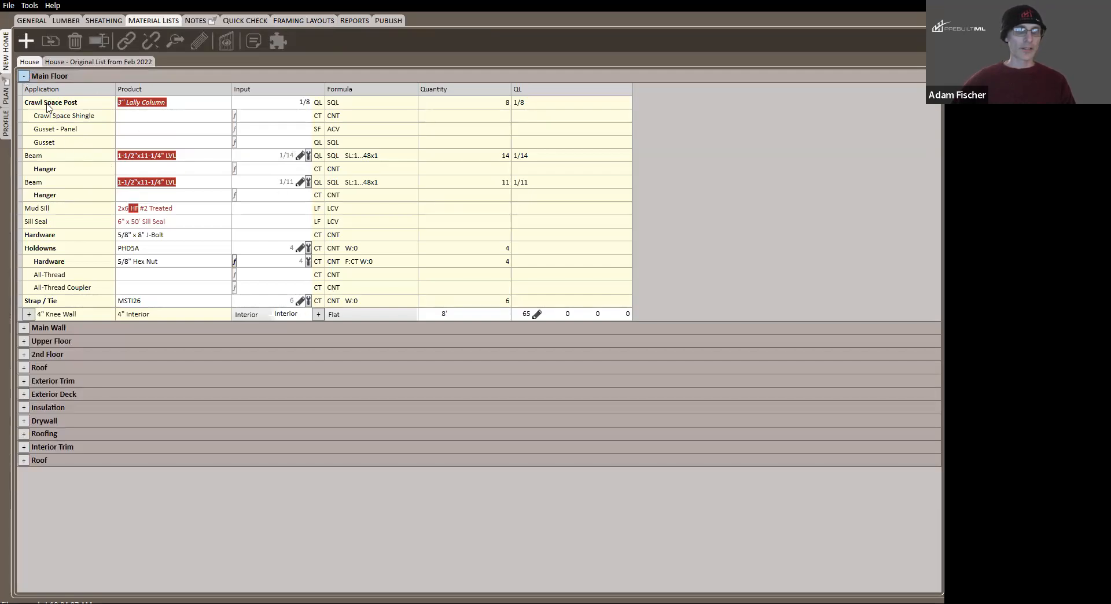
{"action": "left_click", "coordinate": [294, 104]}
{"action": "type", "text": "1"}
- Assign Bundle(s) of Shingles (1/3 Square) 3 Tab to Crawl Space Shingle with an input of 4, and collapse the Main Floor pack
{"action": "left_click", "coordinate": [194, 119]}
{"action": "left_click", "coordinate": [166, 118]}
{"action": "left_click", "coordinate": [273, 113]}
{"action": "type", "text": "4"}
{"action": "key", "text": "Tab"}
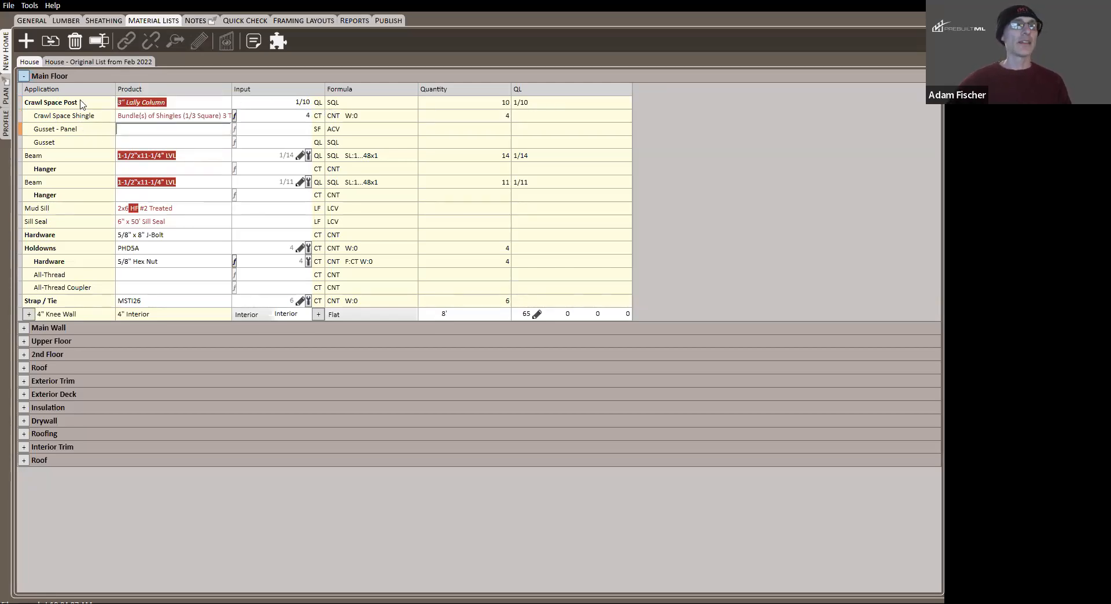
{"action": "left_click", "coordinate": [24, 75]}
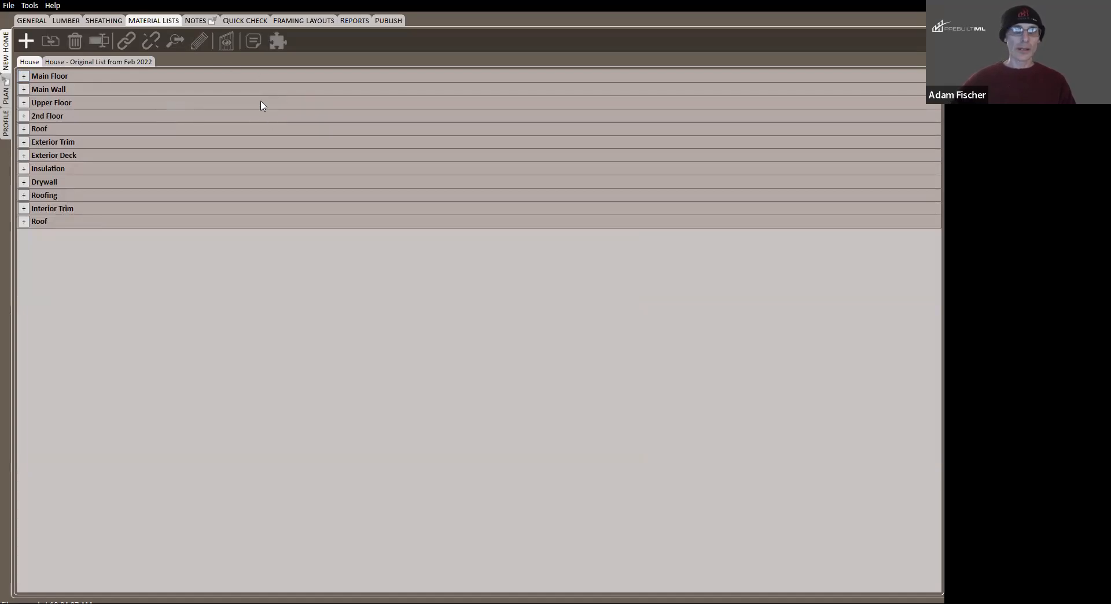
- Add a new report titled Compare Report and set its format to Condensed
{"action": "left_click", "coordinate": [362, 21]}
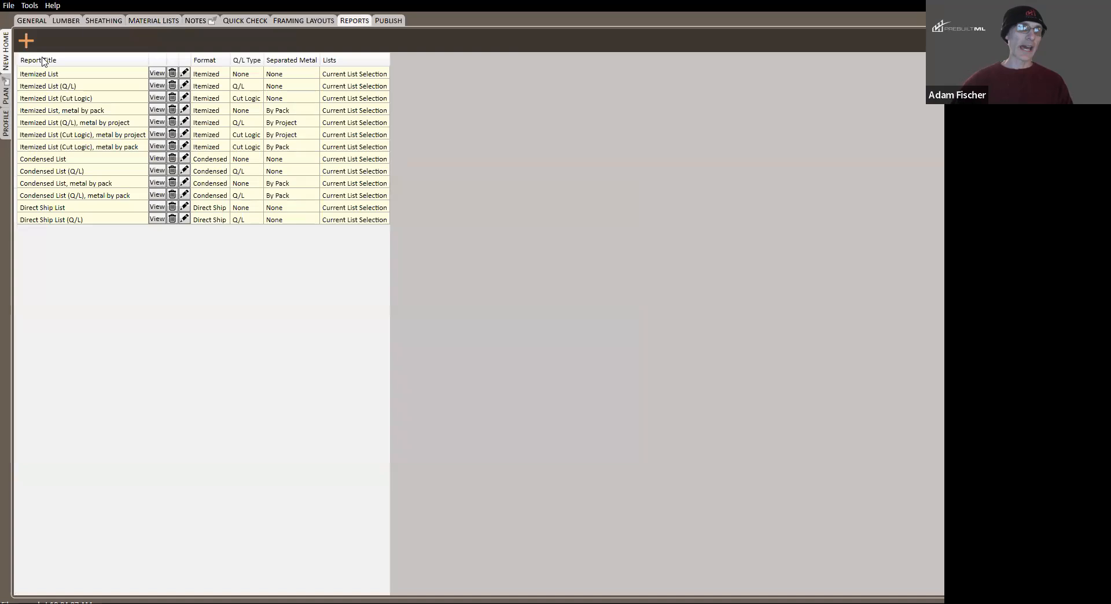
{"action": "left_click", "coordinate": [26, 41]}
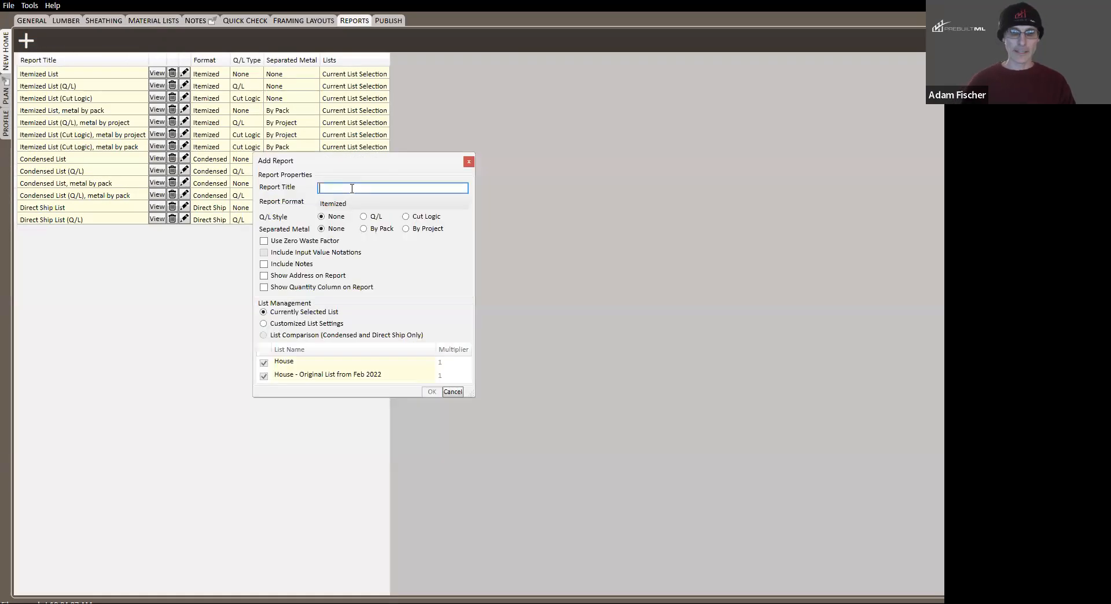
{"action": "type", "text": "Com"}
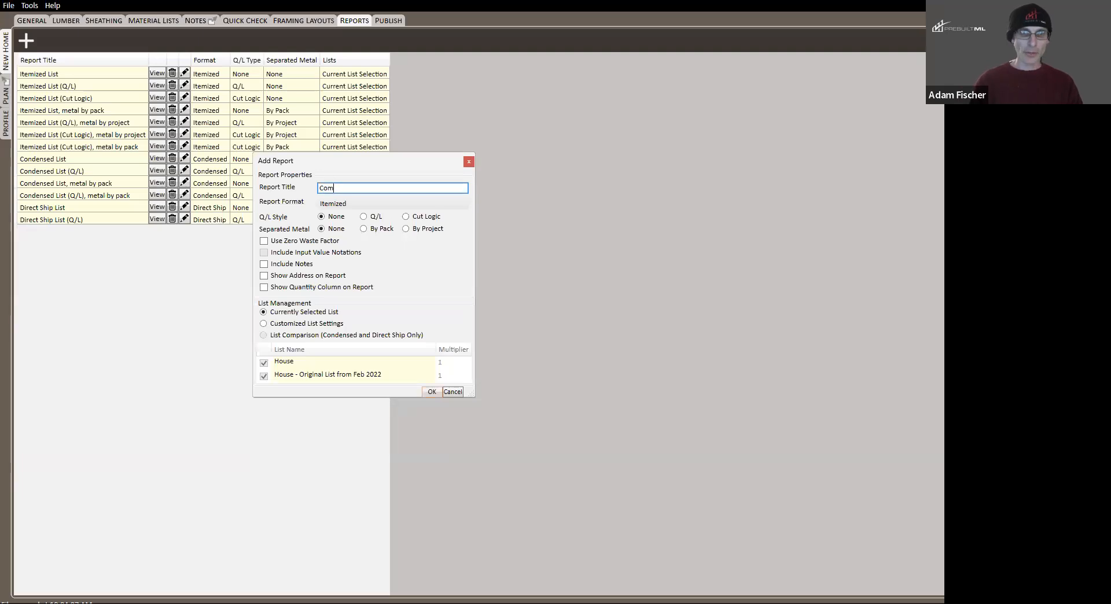
{"action": "type", "text": "pare Report"}
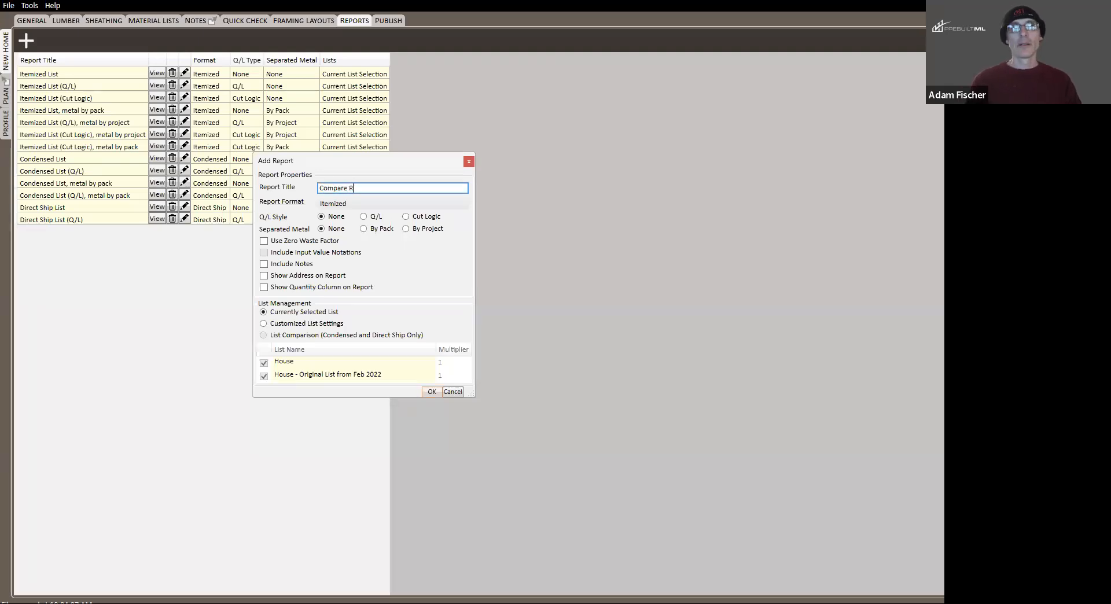
{"action": "key", "text": "Tab"}
{"action": "left_click", "coordinate": [359, 209]}
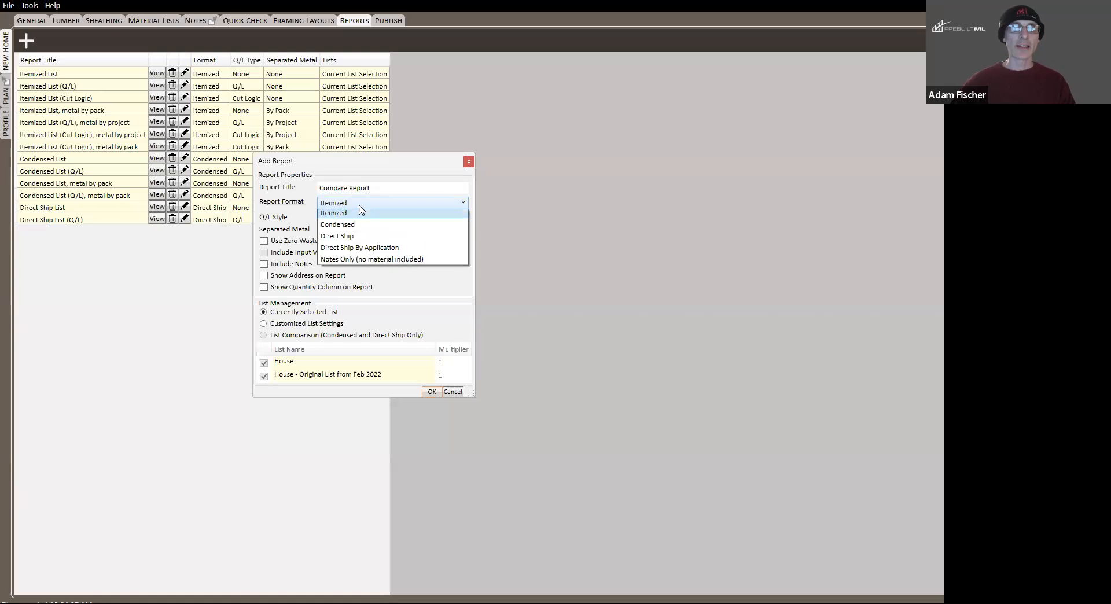
{"action": "left_click", "coordinate": [356, 228]}
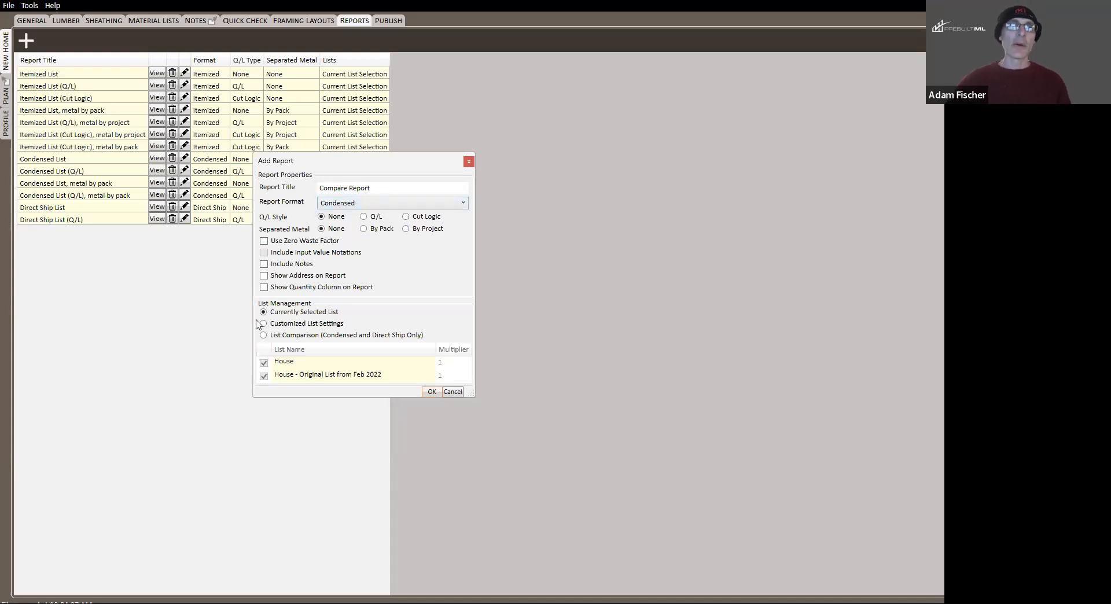
- Set the report to List Comparison with House - Original List from Feb 2022 as primary list, compared against House, and save it
{"action": "left_click", "coordinate": [284, 336]}
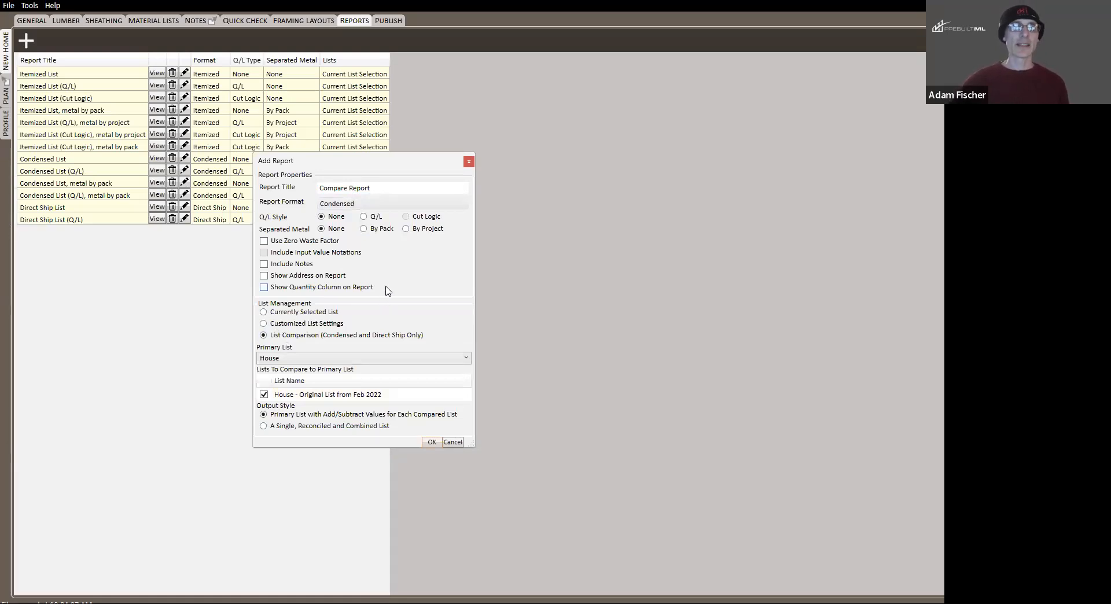
{"action": "left_click", "coordinate": [284, 359]}
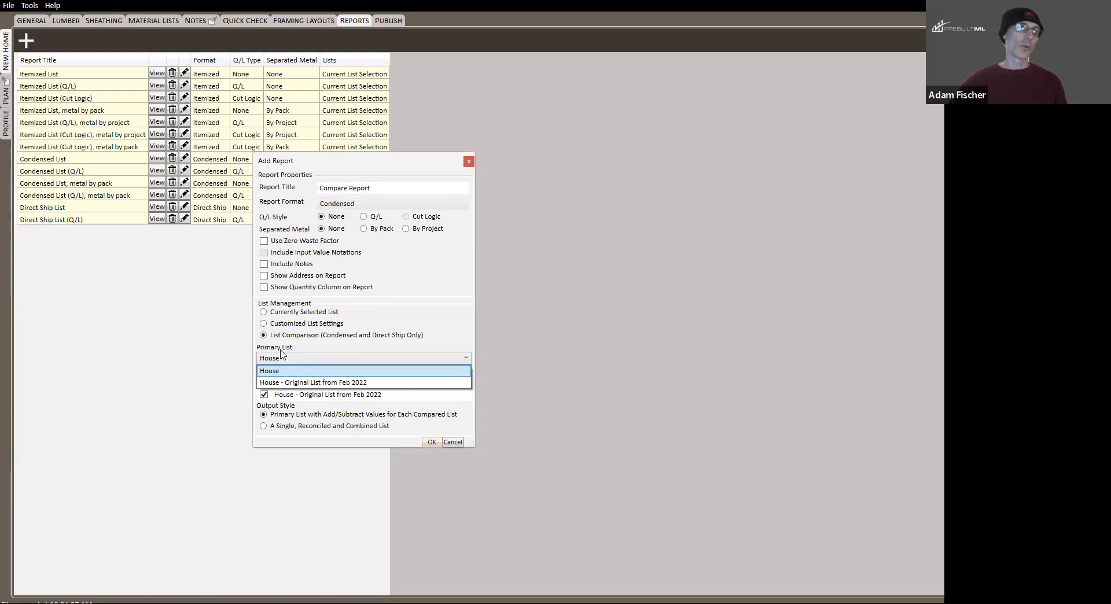
{"action": "left_click", "coordinate": [305, 383]}
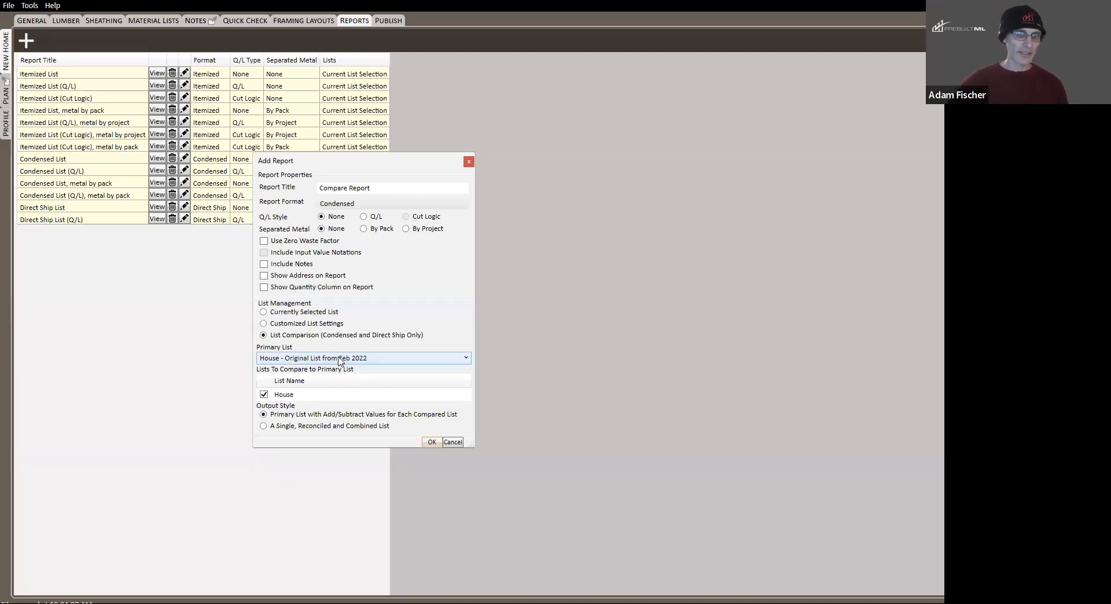
{"action": "left_click", "coordinate": [434, 444]}
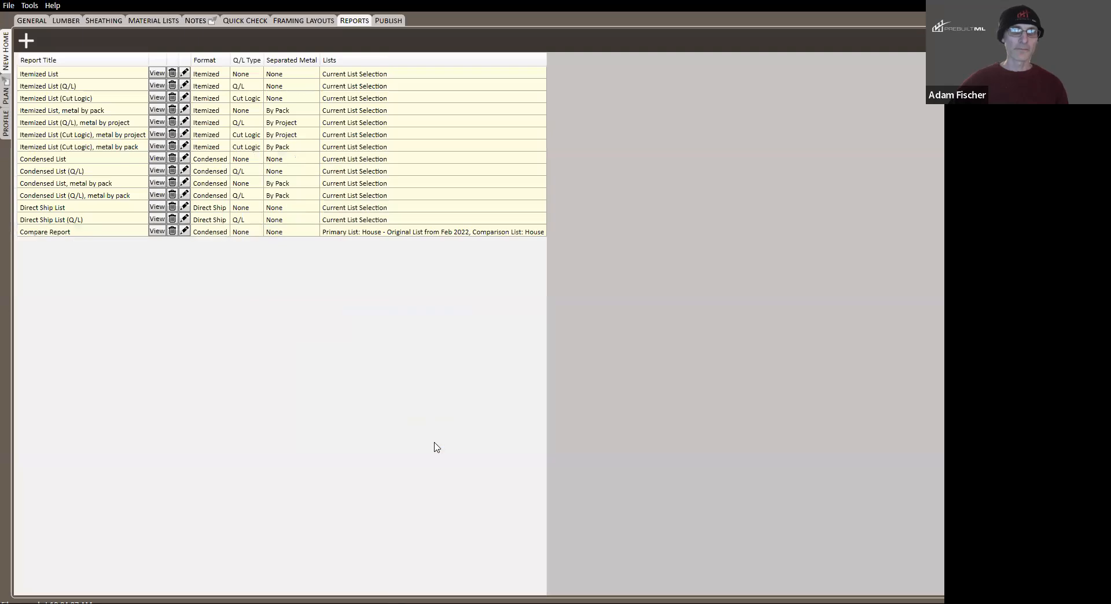
- View the Compare Report and examine the materials to add and remove at its end
{"action": "left_click", "coordinate": [156, 232]}
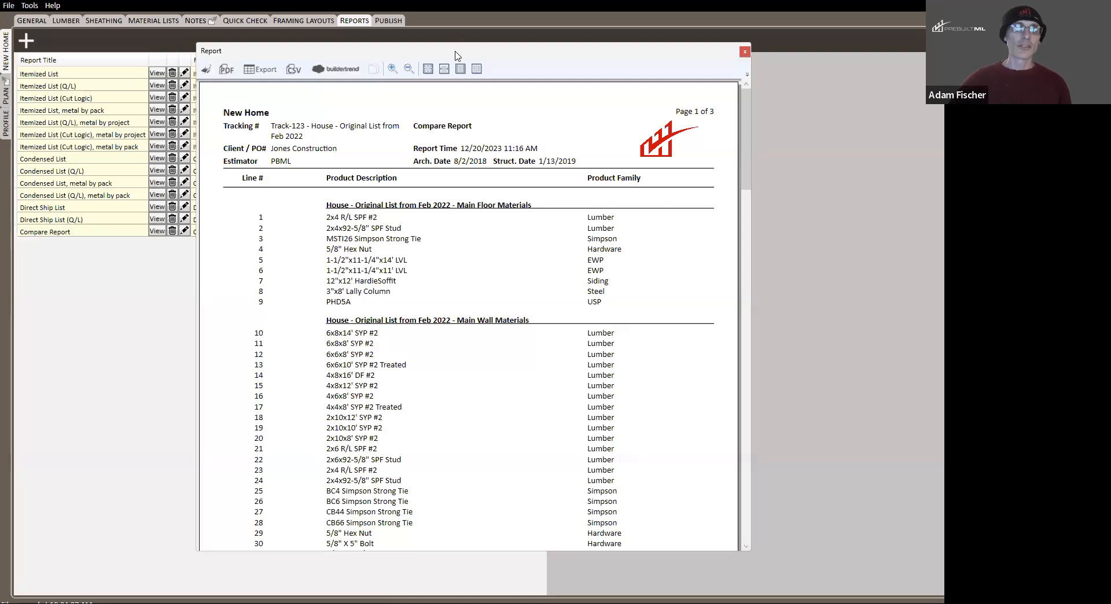
{"action": "left_click_drag", "start_coordinate": [466, 52], "coordinate": [383, 37]}
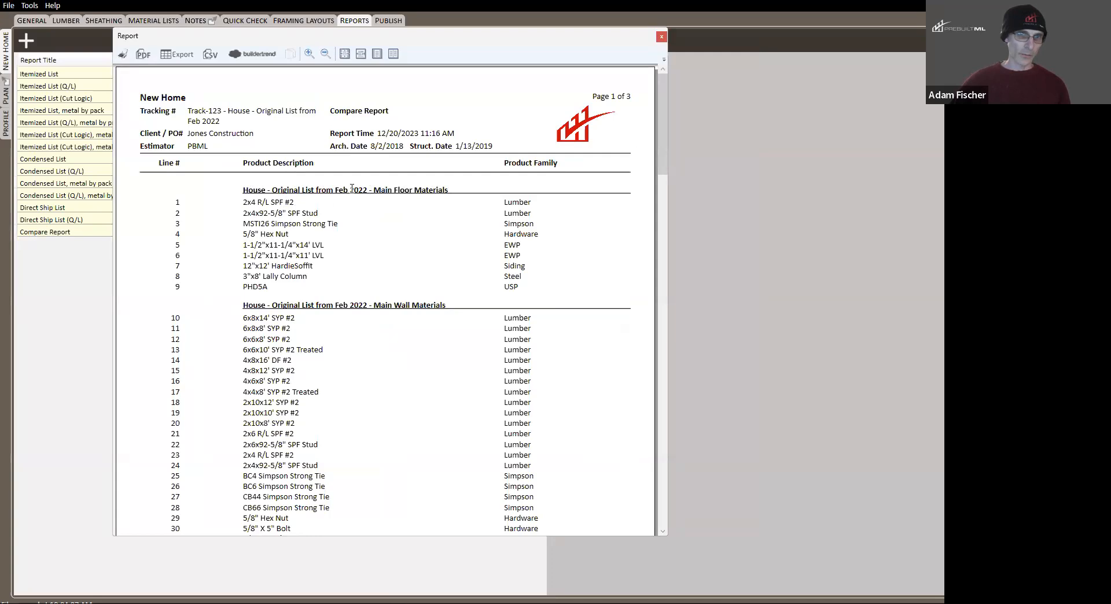
{"action": "scroll", "coordinate": [389, 312], "scroll_direction": "down", "scroll_amount": 5}
{"action": "scroll", "coordinate": [389, 311], "scroll_direction": "down", "scroll_amount": 15}
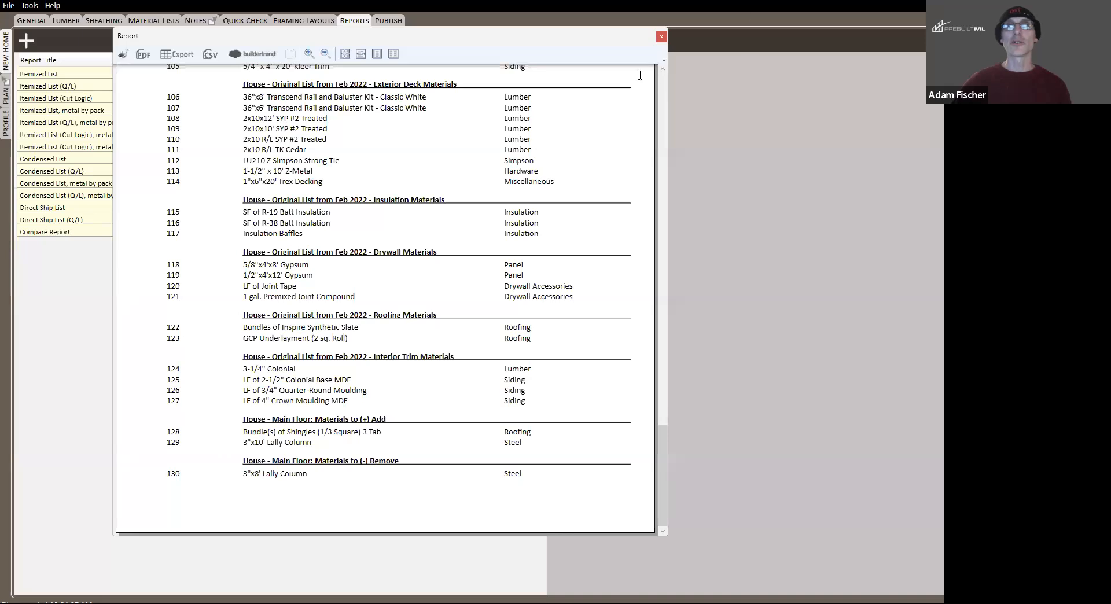
{"action": "left_click", "coordinate": [661, 38]}
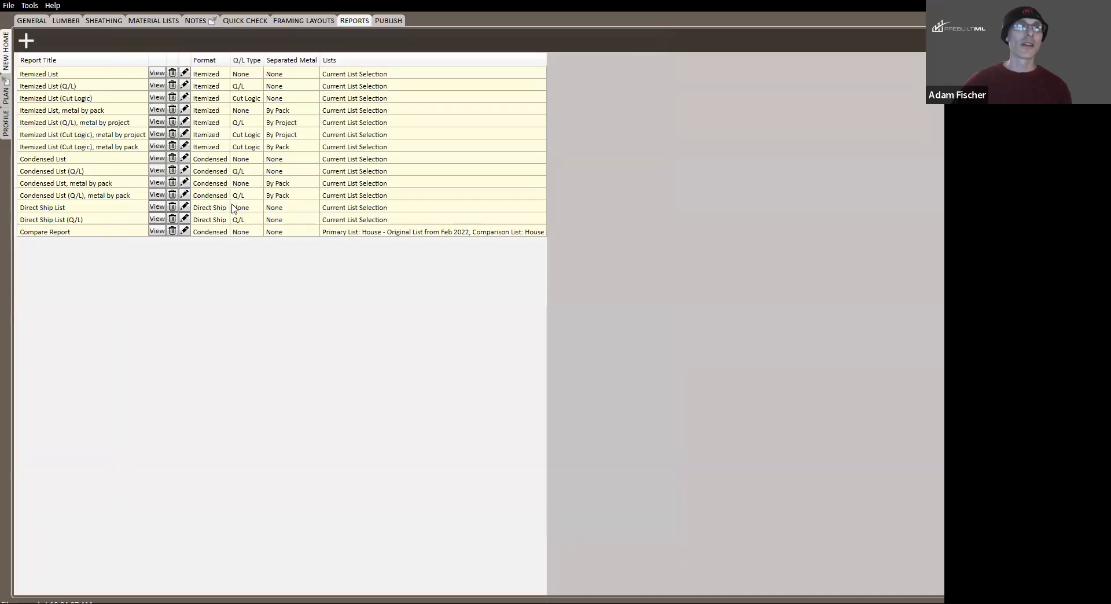
- Edit the Compare Report to show the quantity column
{"action": "left_click", "coordinate": [184, 231]}
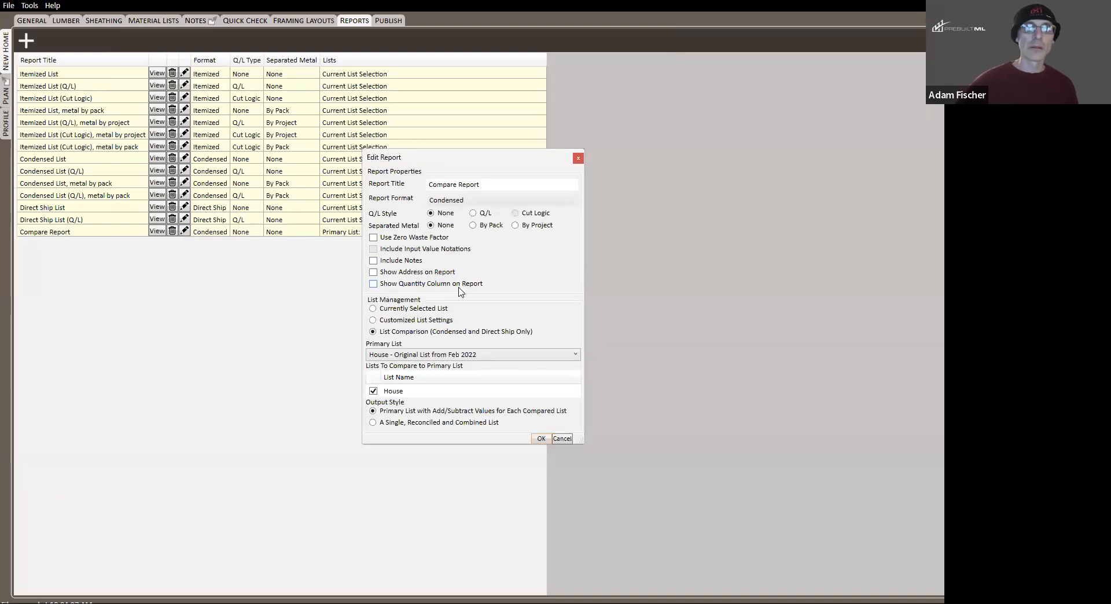
{"action": "left_click", "coordinate": [373, 284]}
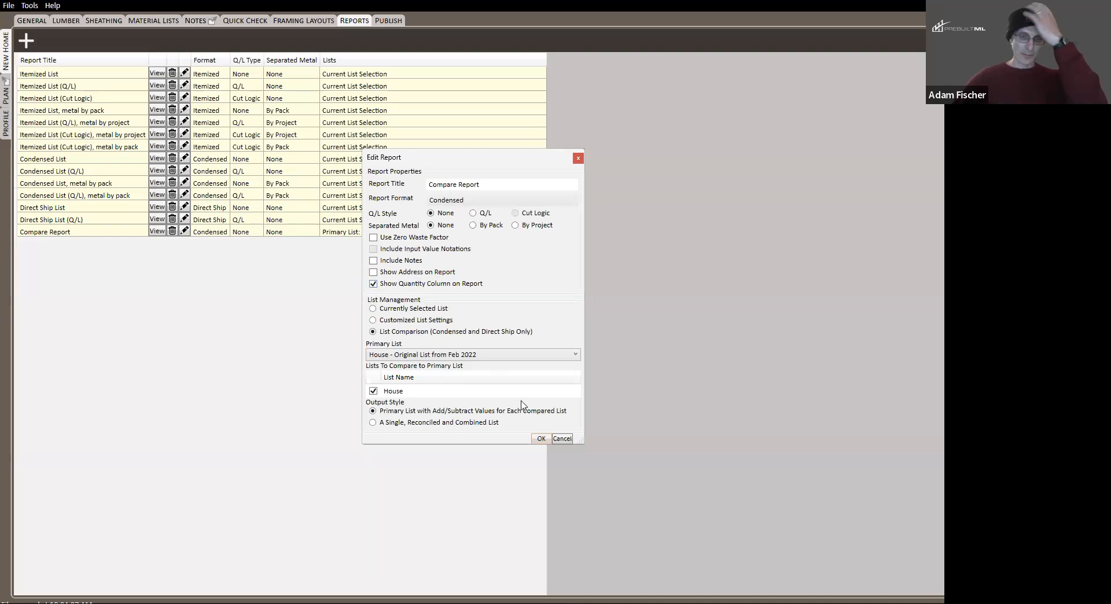
{"action": "left_click", "coordinate": [541, 439]}
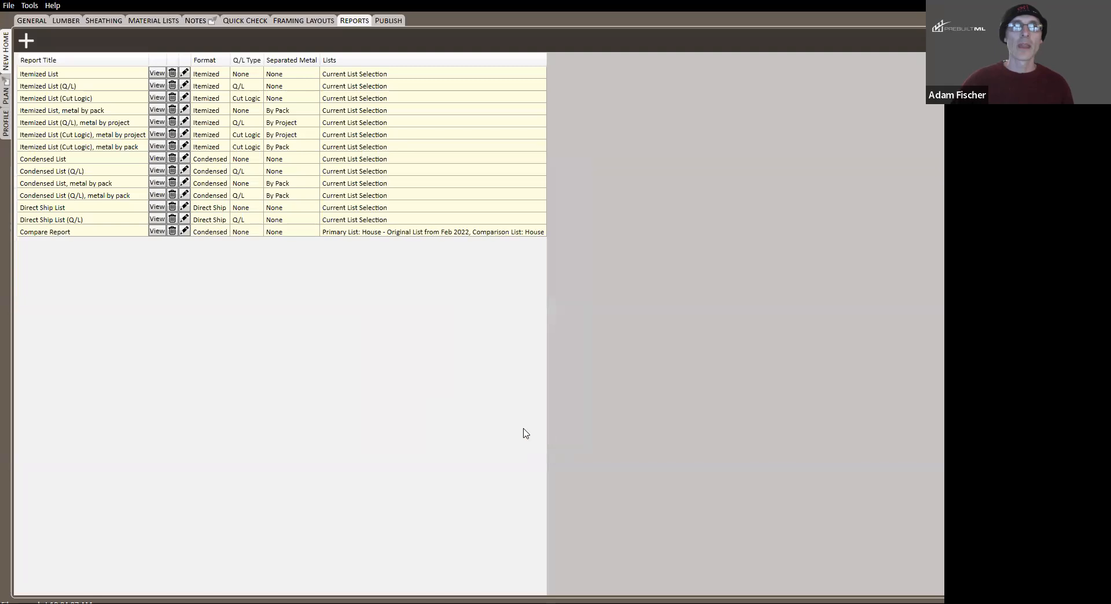
- View the Compare Report again and examine the quantities of the Main Floor materials to add and remove
{"action": "left_click", "coordinate": [158, 231]}
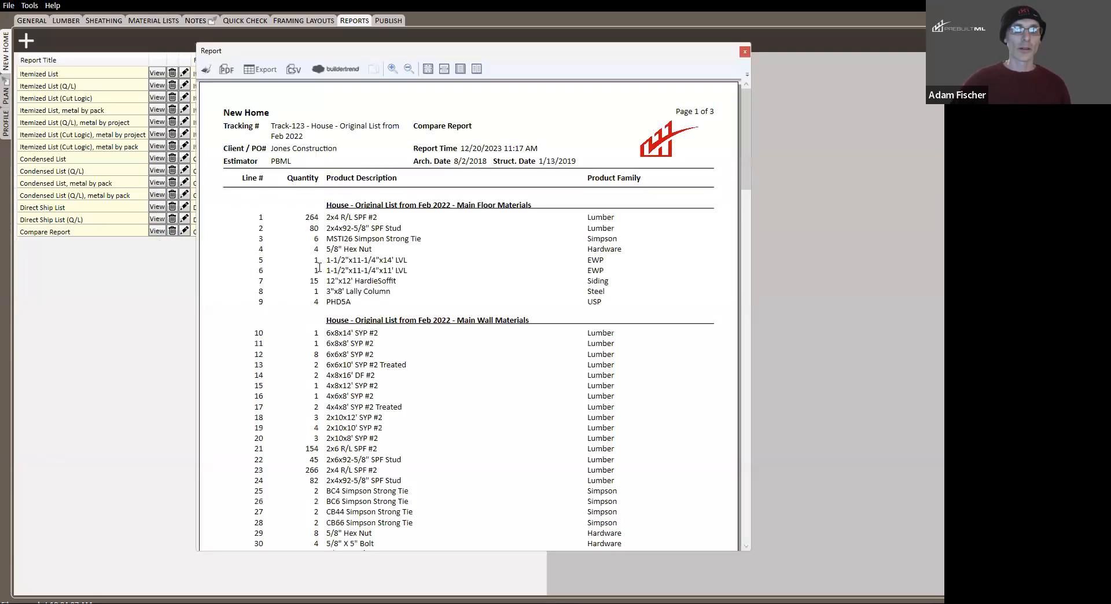
{"action": "scroll", "coordinate": [368, 322], "scroll_direction": "down", "scroll_amount": 10}
{"action": "scroll", "coordinate": [367, 322], "scroll_direction": "up", "scroll_amount": 3}
{"action": "scroll", "coordinate": [382, 336], "scroll_direction": "down", "scroll_amount": 20}
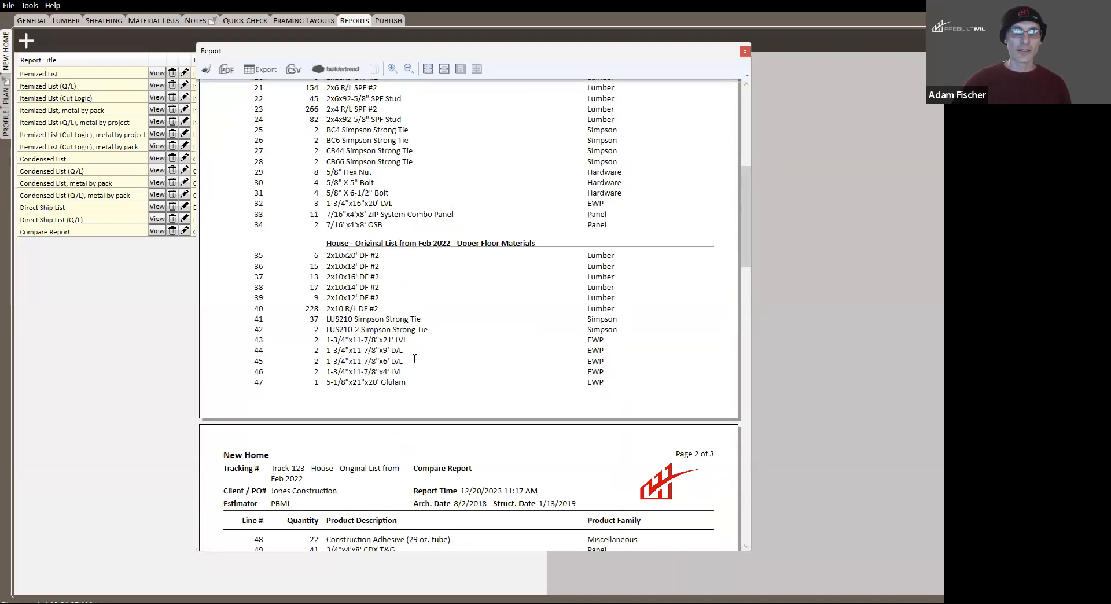
{"action": "scroll", "coordinate": [399, 344], "scroll_direction": "down", "scroll_amount": 7}
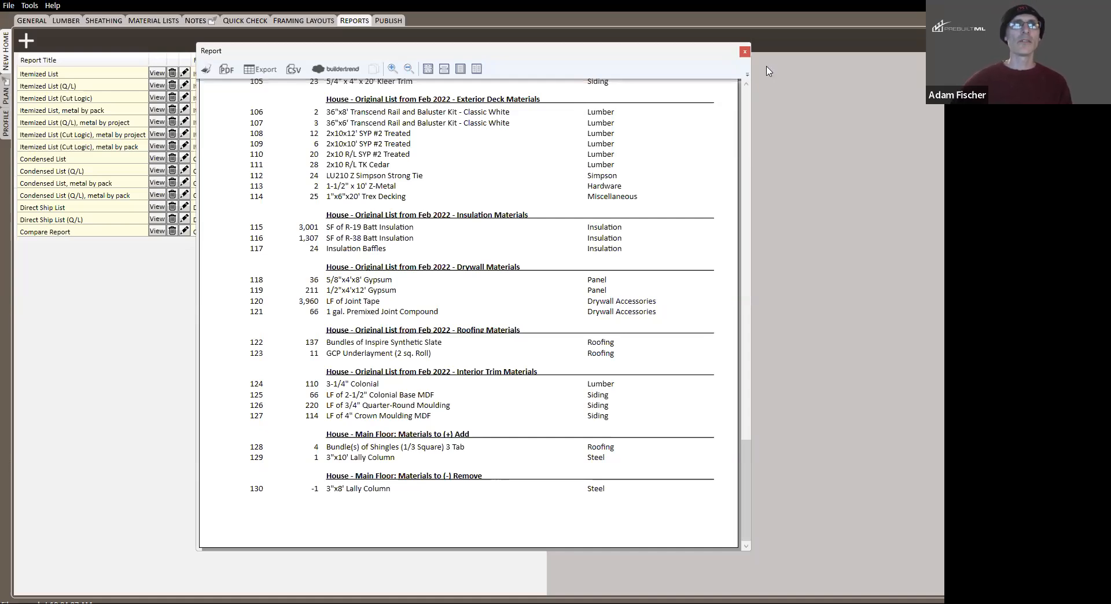
{"action": "left_click", "coordinate": [746, 53]}
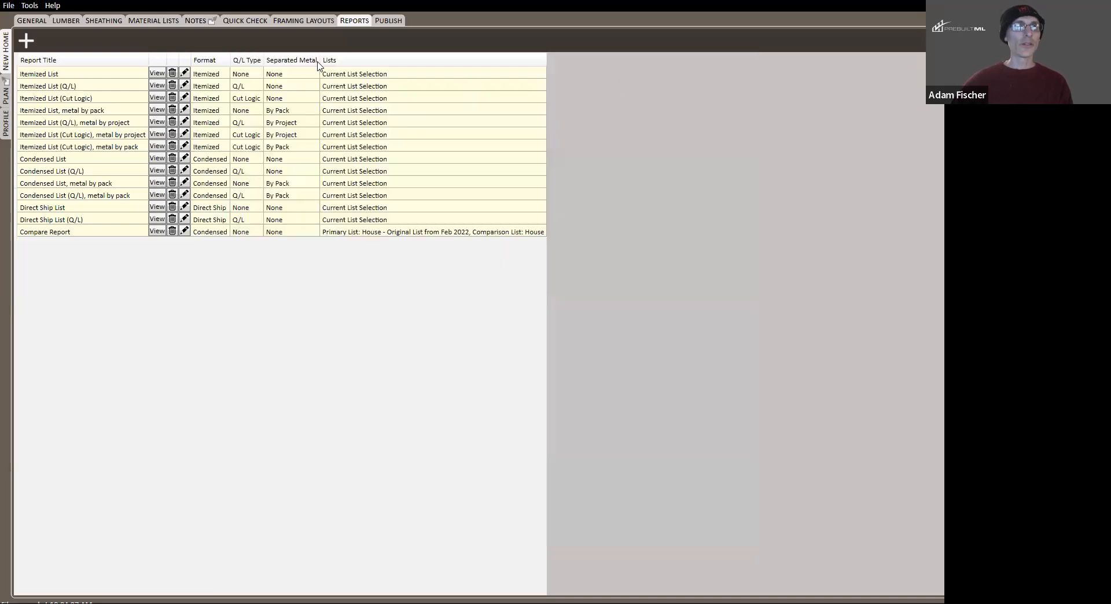
- Show the House - Original List from Feb 2022 material list
{"action": "left_click", "coordinate": [155, 21]}
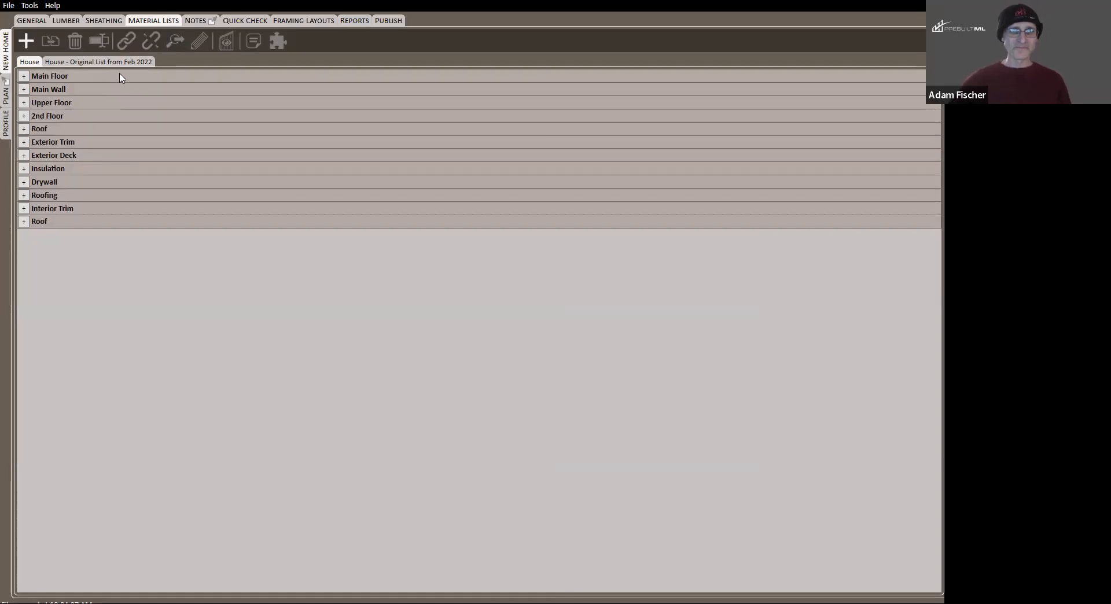
{"action": "left_click", "coordinate": [102, 63]}
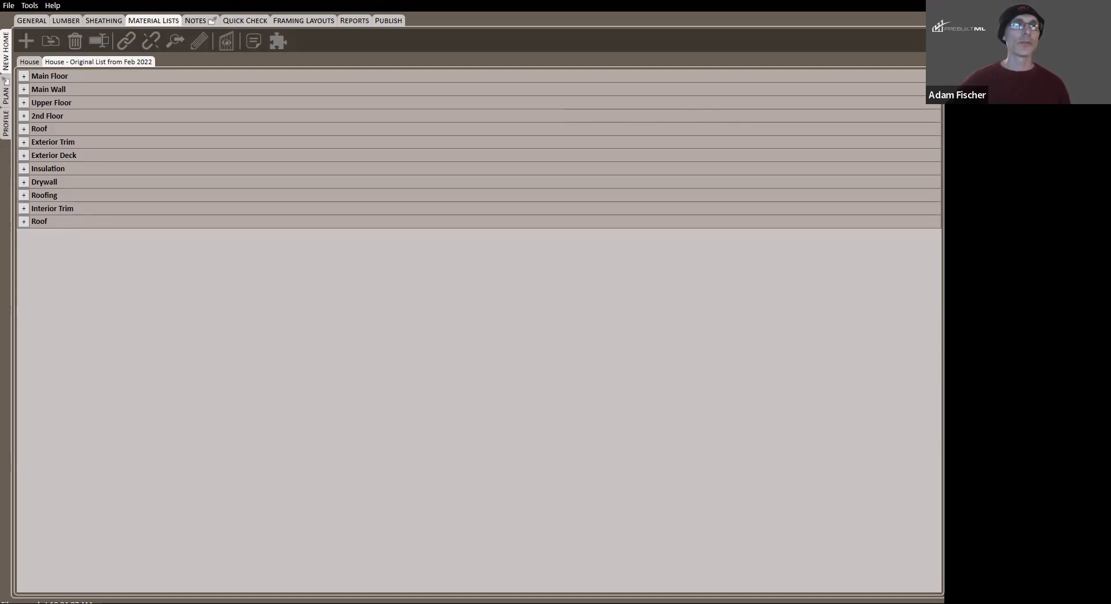
- Open the Online Learning Center in the browser and show the Webinar Training (Video on Demand) article under Training Videos
{"action": "left_click", "coordinate": [52, 7]}
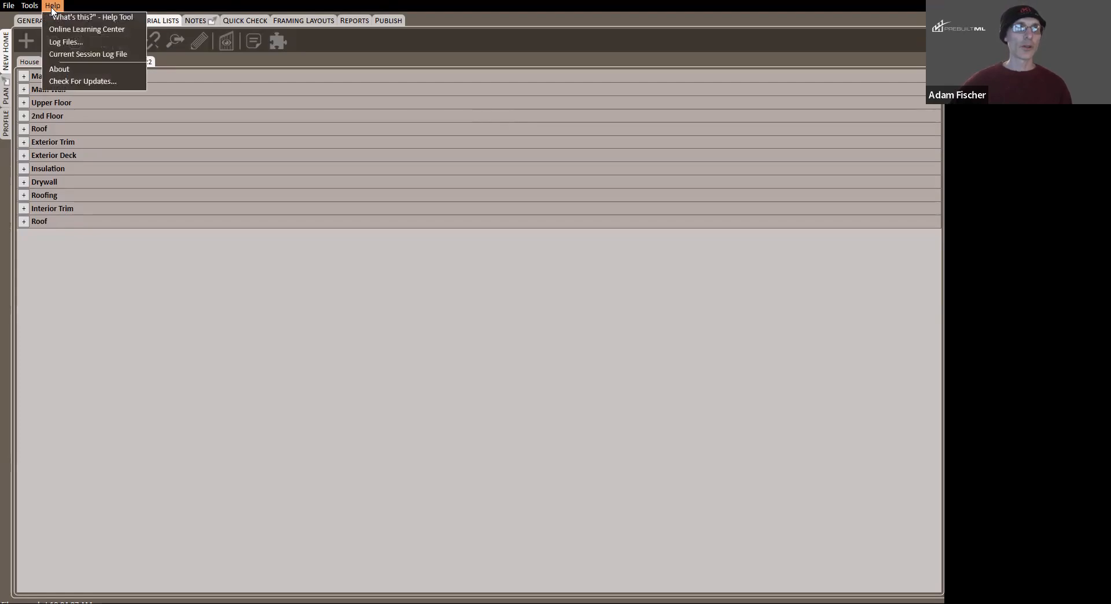
{"action": "left_click", "coordinate": [111, 30]}
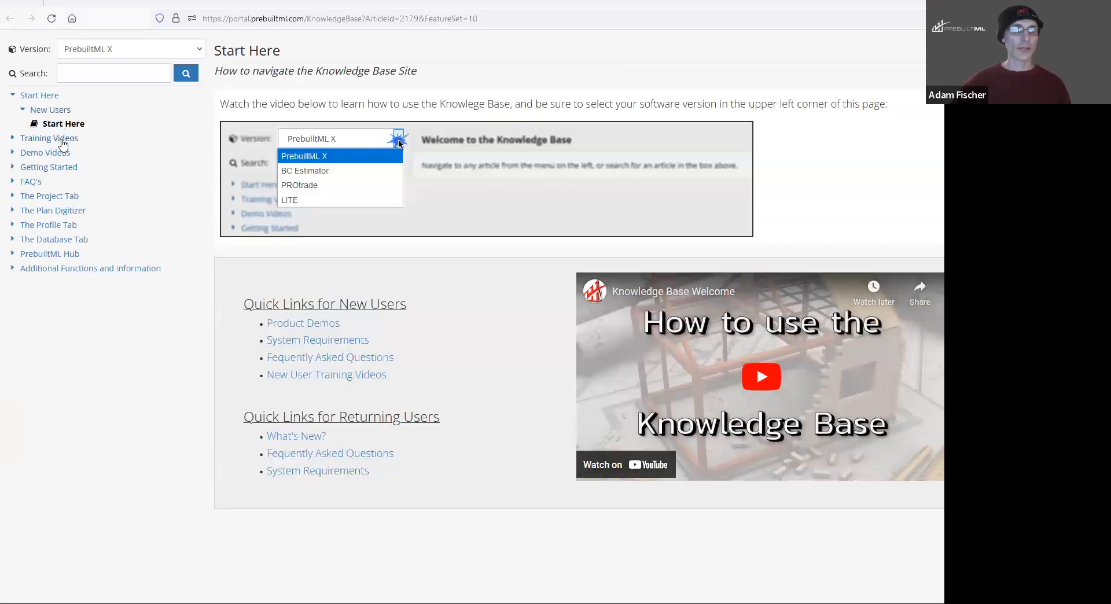
{"action": "left_click", "coordinate": [63, 139]}
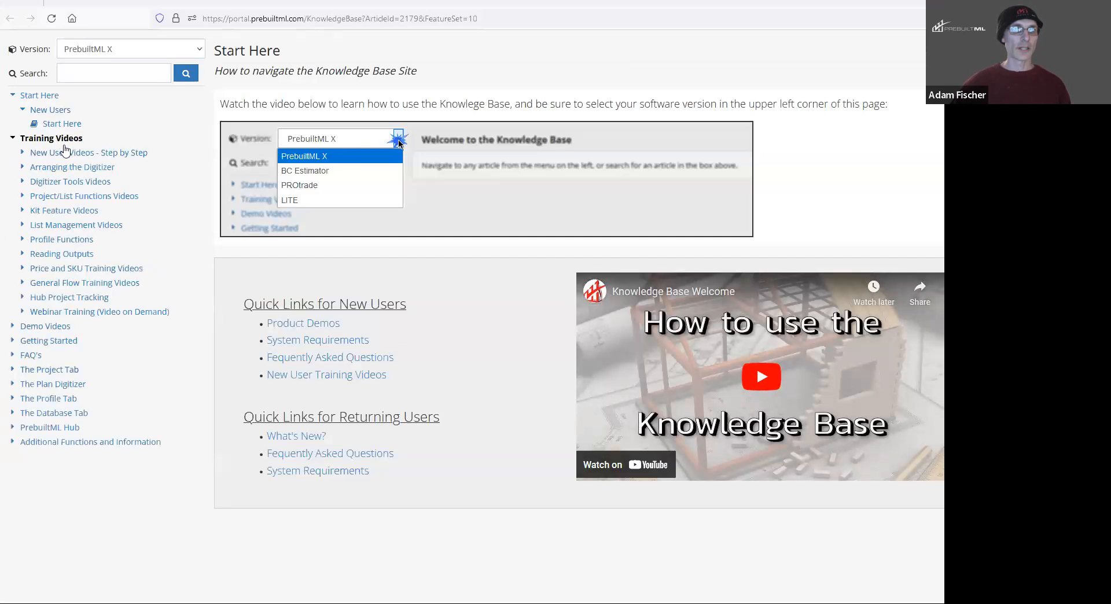
{"action": "left_click", "coordinate": [97, 314]}
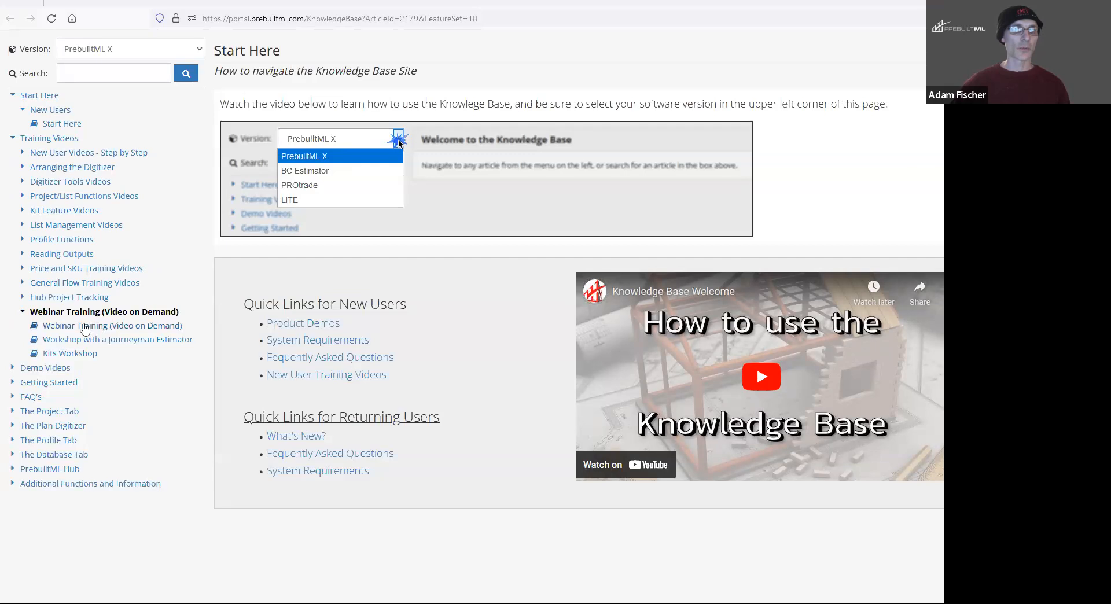
{"action": "left_click", "coordinate": [97, 327]}
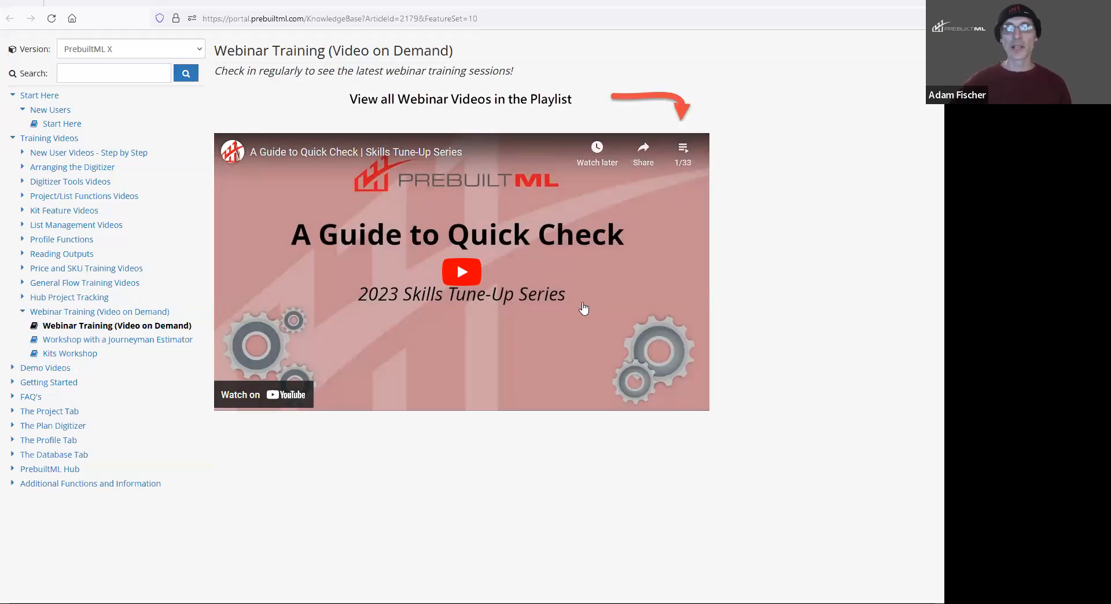
- Browse the webinar videos in the Webinar Training playlist and close the playlist
{"action": "left_click", "coordinate": [680, 153]}
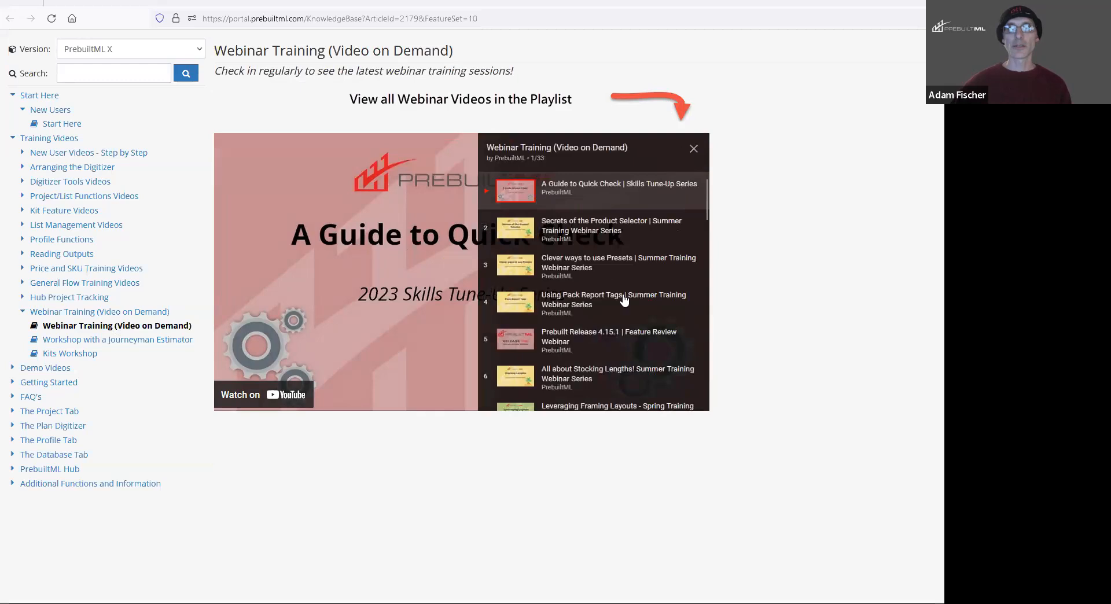
{"action": "scroll", "coordinate": [615, 269], "scroll_direction": "down", "scroll_amount": 4}
{"action": "scroll", "coordinate": [615, 266], "scroll_direction": "up", "scroll_amount": 3}
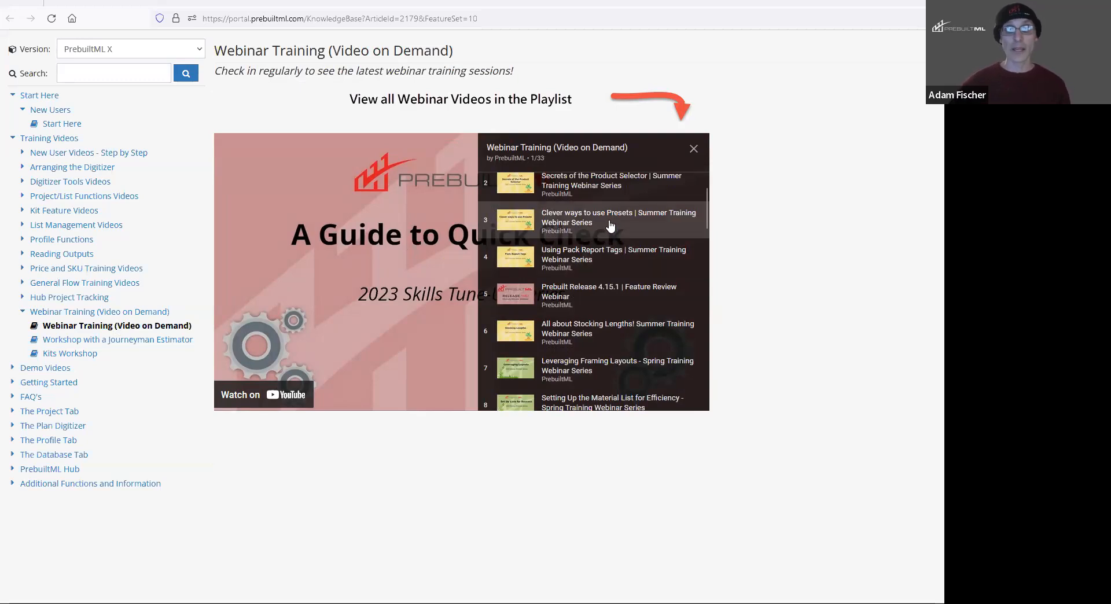
{"action": "scroll", "coordinate": [615, 264], "scroll_direction": "down", "scroll_amount": 4}
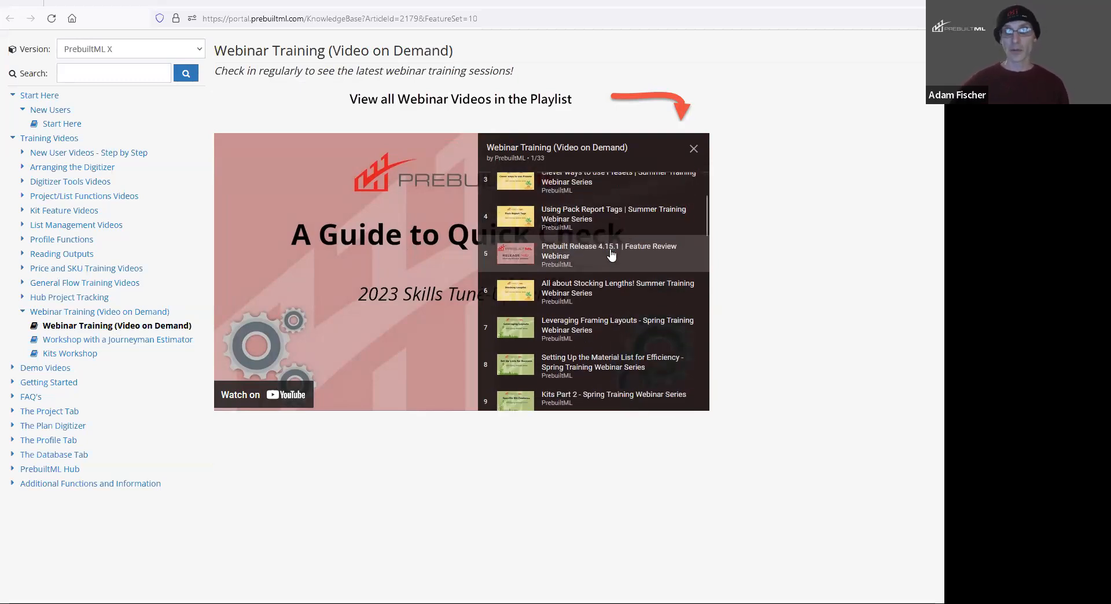
{"action": "scroll", "coordinate": [618, 267], "scroll_direction": "up", "scroll_amount": 3}
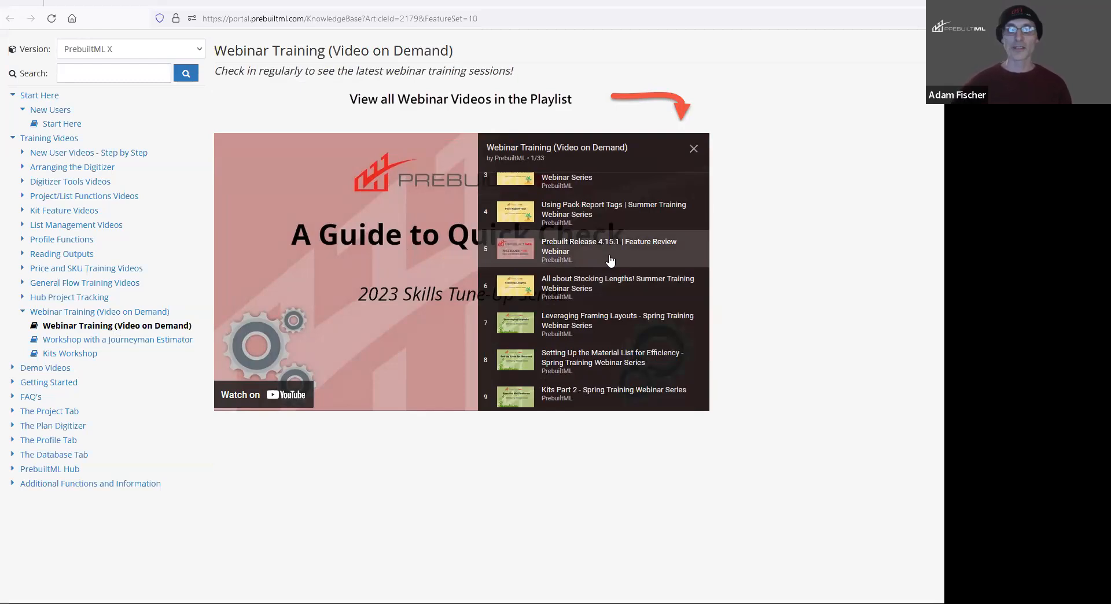
{"action": "scroll", "coordinate": [607, 266], "scroll_direction": "up", "scroll_amount": 3}
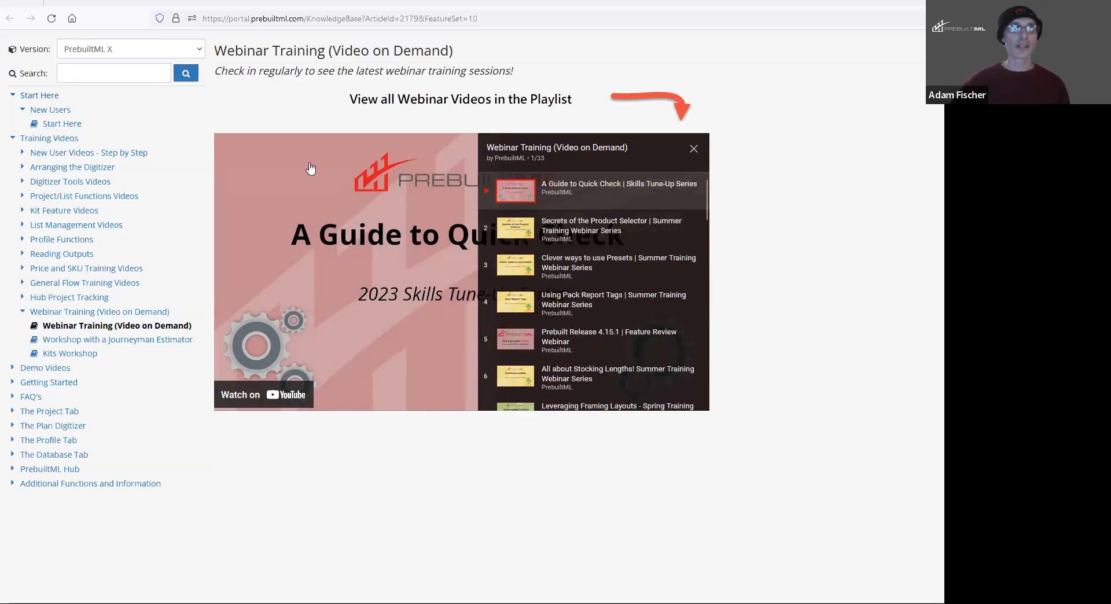
{"action": "left_click", "coordinate": [694, 149]}
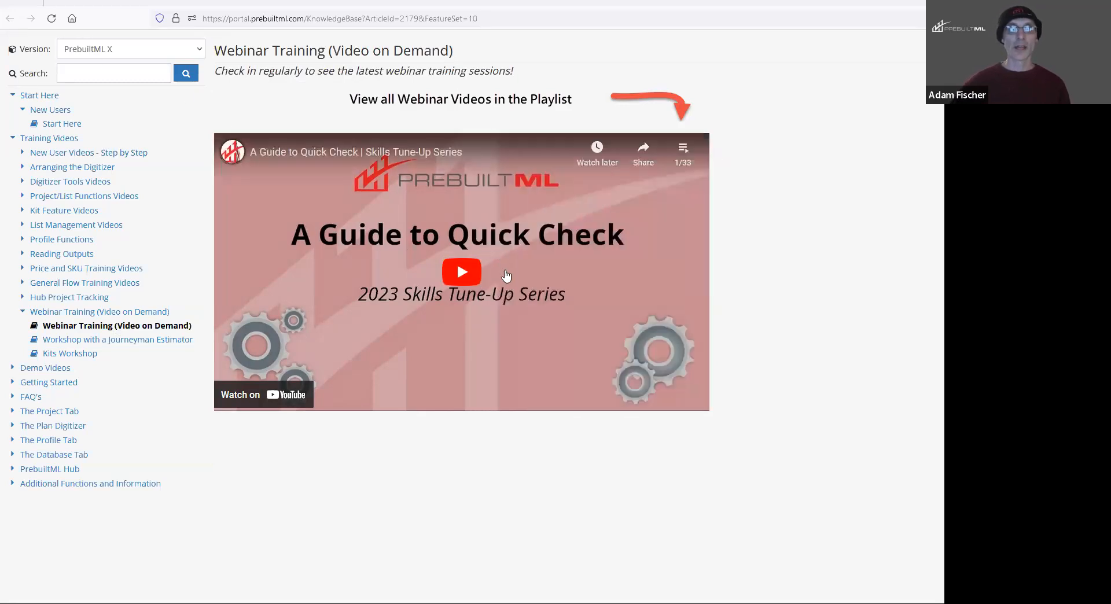